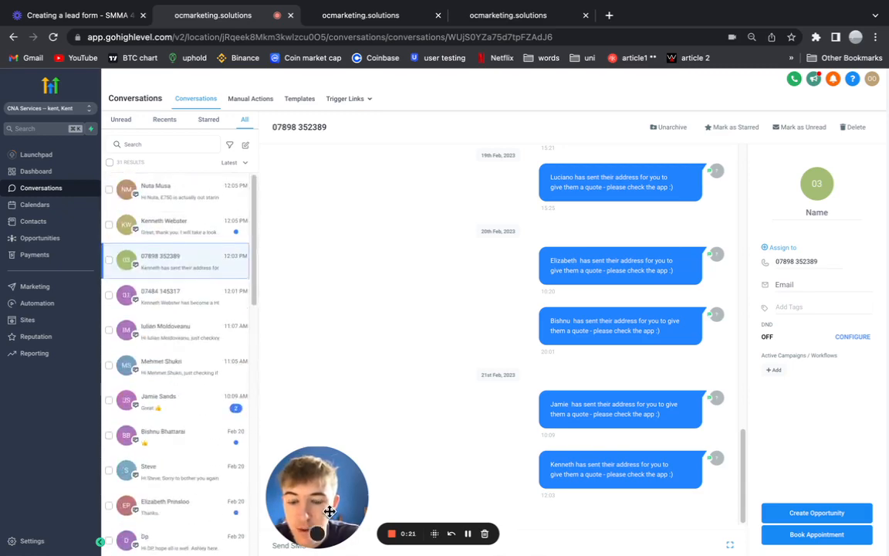
Open the Roof Clean Quote Signup - CNAS workflow from the Automation Workflows browser tab.
click(410, 22)
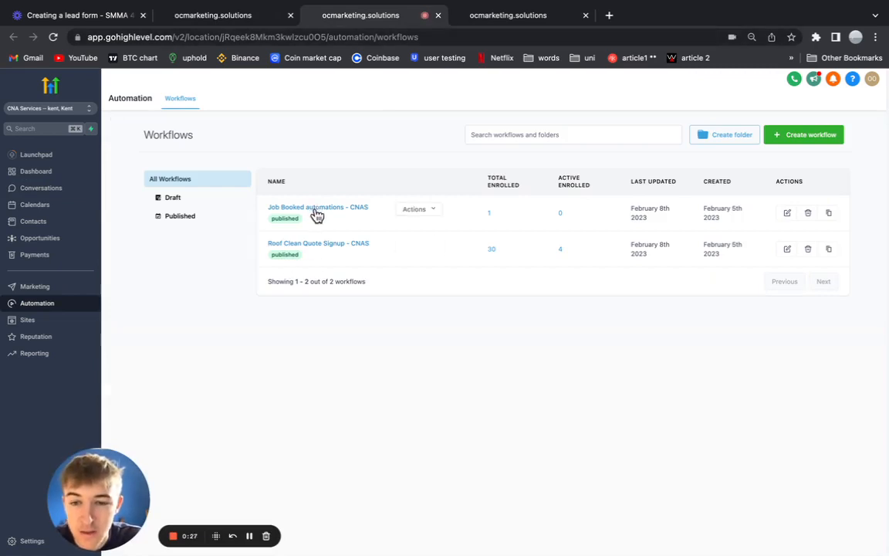
click(279, 257)
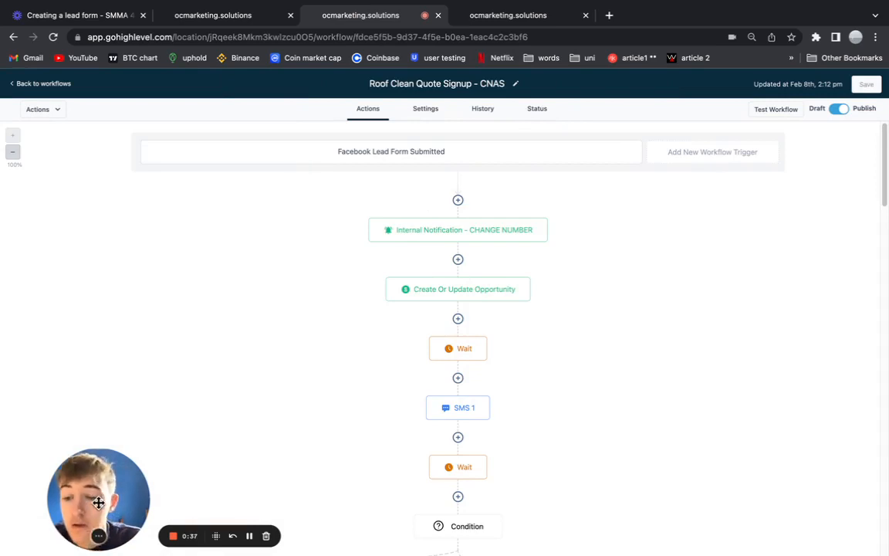
Scroll around the Roof Clean workflow canvas to inspect its YES and None branches.
drag(98, 502, 97, 444)
scroll(377, 410, down, 2)
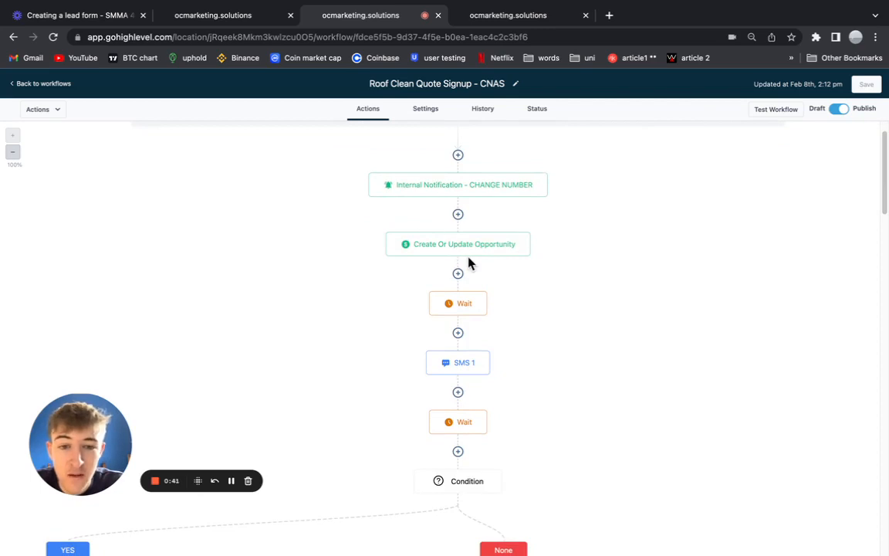
scroll(472, 330, down, 3)
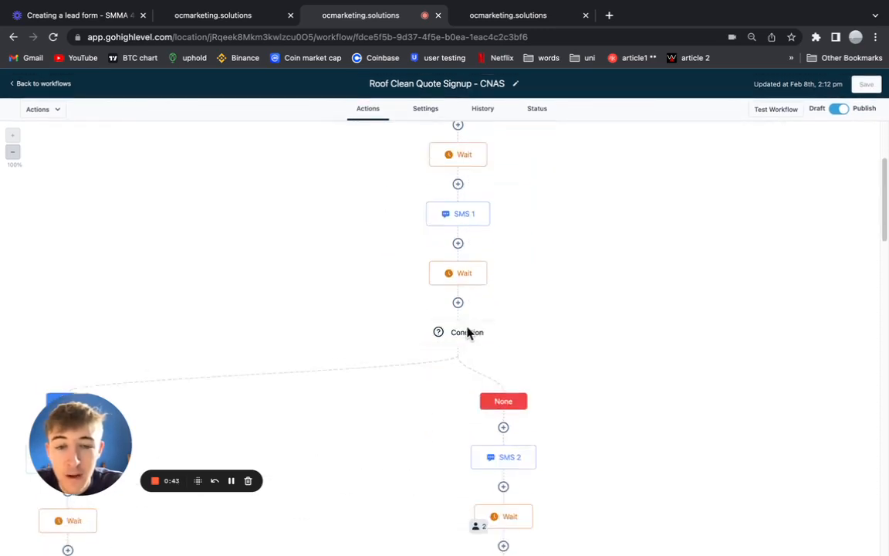
scroll(467, 335, down, 6)
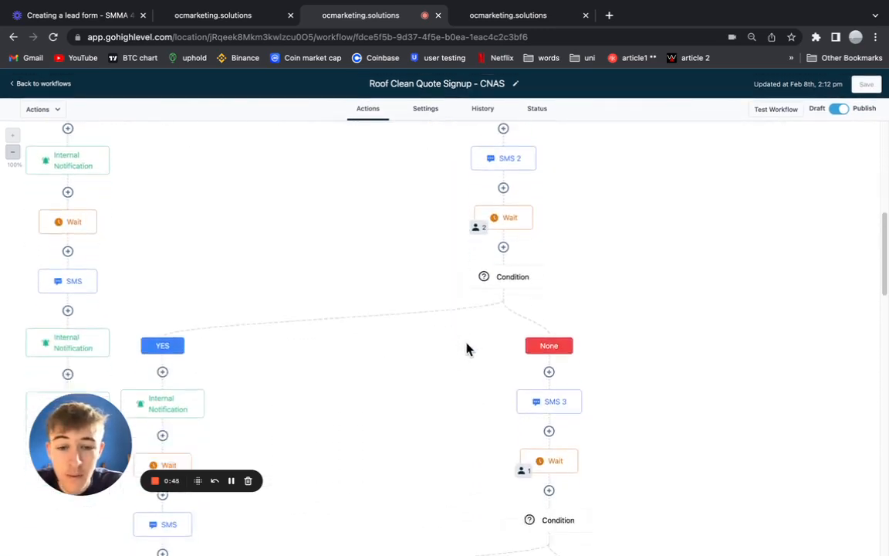
scroll(467, 349, down, 10)
scroll(463, 351, left, 6)
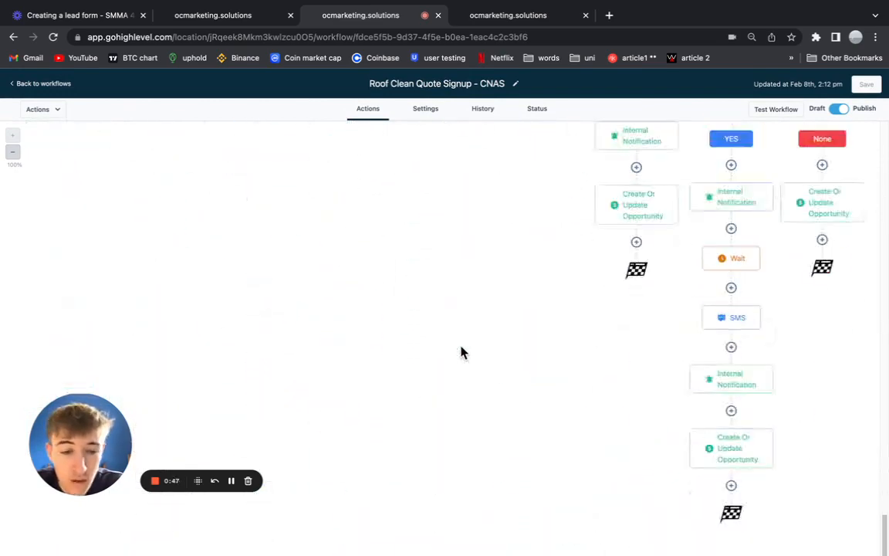
scroll(470, 321, up, 8)
scroll(474, 311, right, 5)
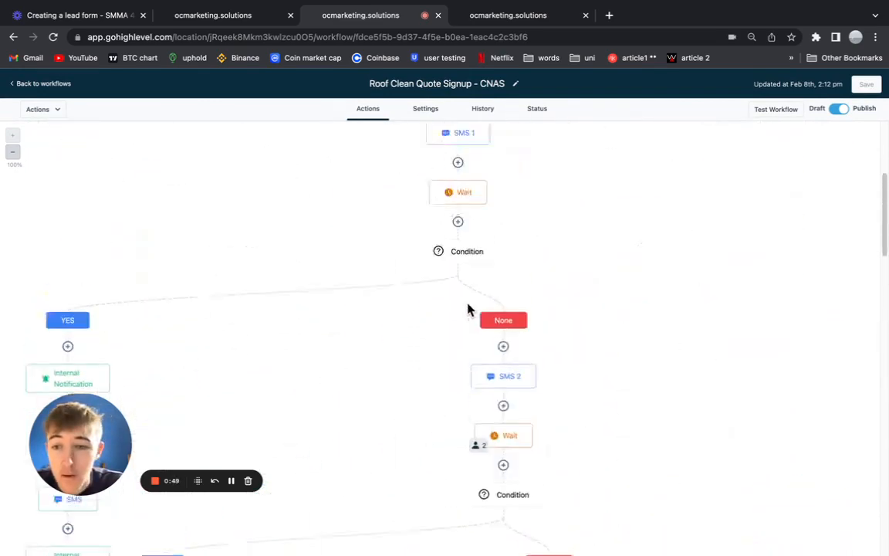
scroll(467, 309, up, 5)
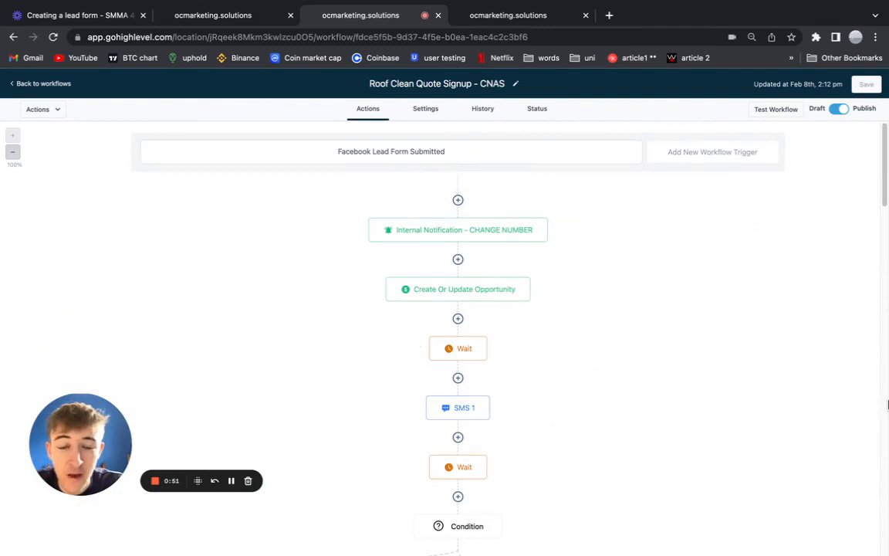
scroll(532, 401, down, 3)
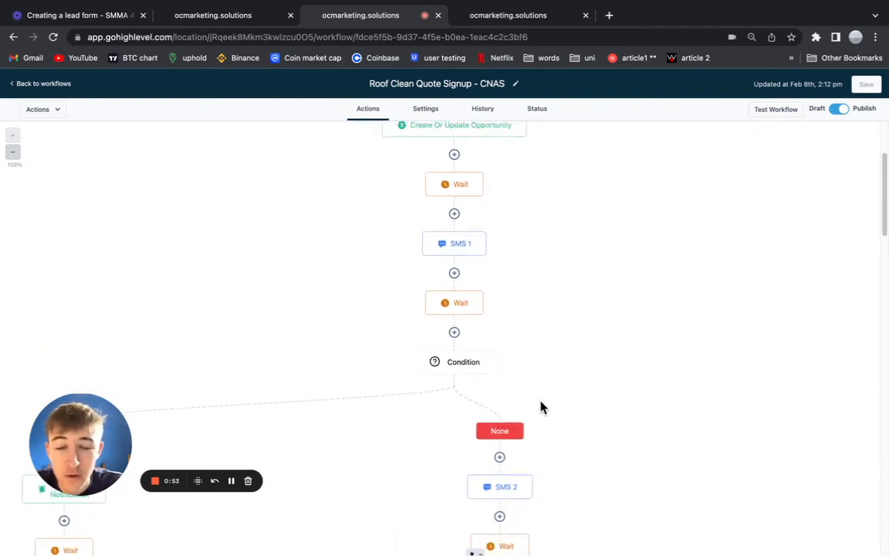
scroll(541, 405, up, 3)
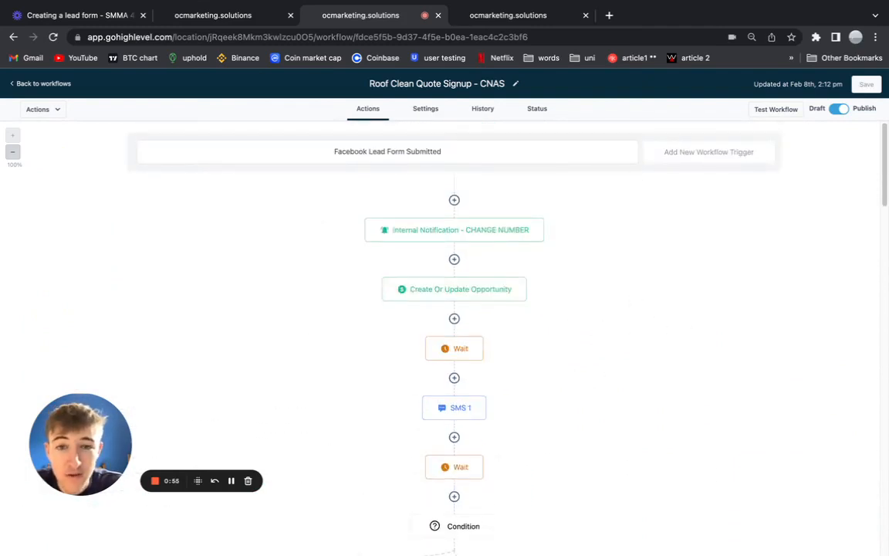
Show the Clients Name - Signed Up For Quote Opportunities pipeline in its browser tab.
click(497, 20)
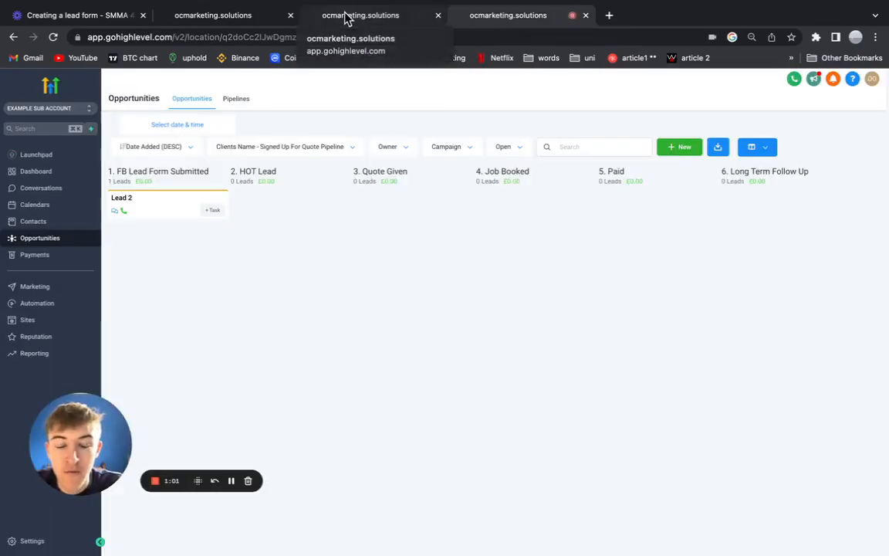
click(345, 17)
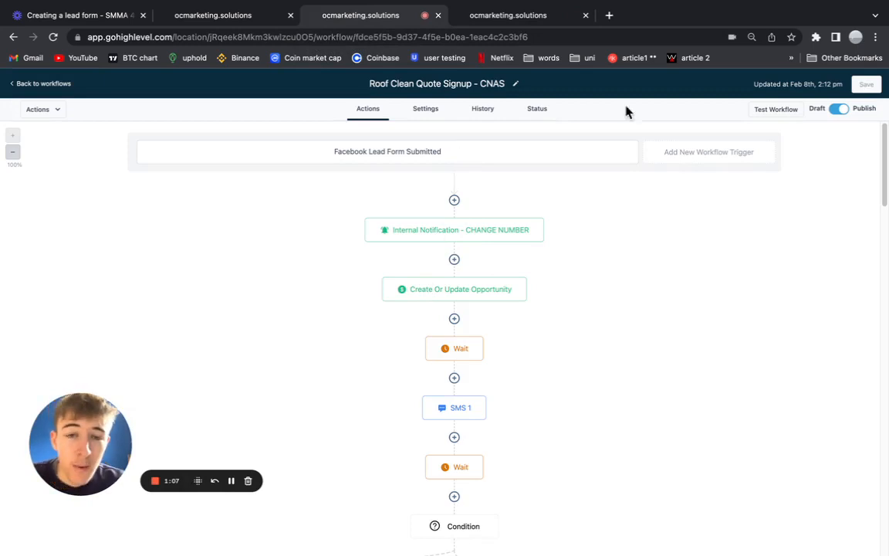
click(528, 17)
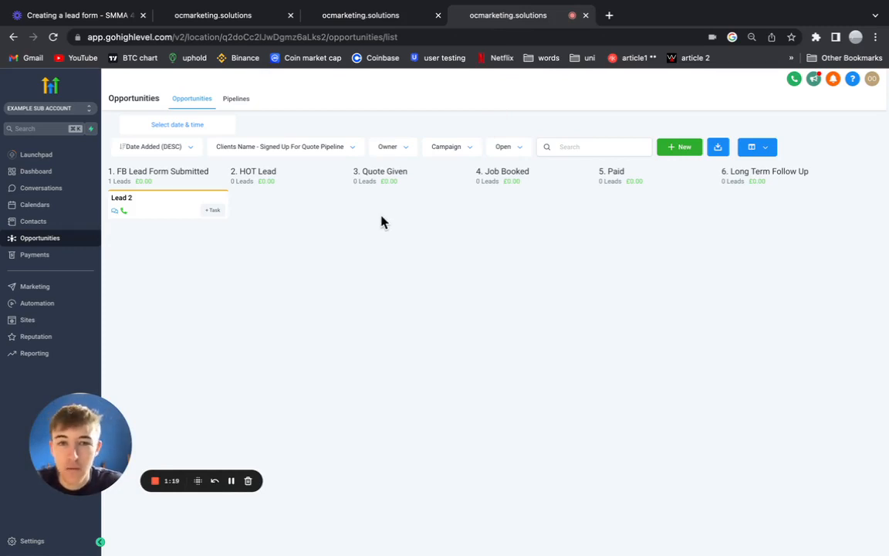
Show the Dashboard with 1 open opportunity, £0.00 pipeline value and the FB Lead Form Submitted funnel.
drag(76, 437, 72, 476)
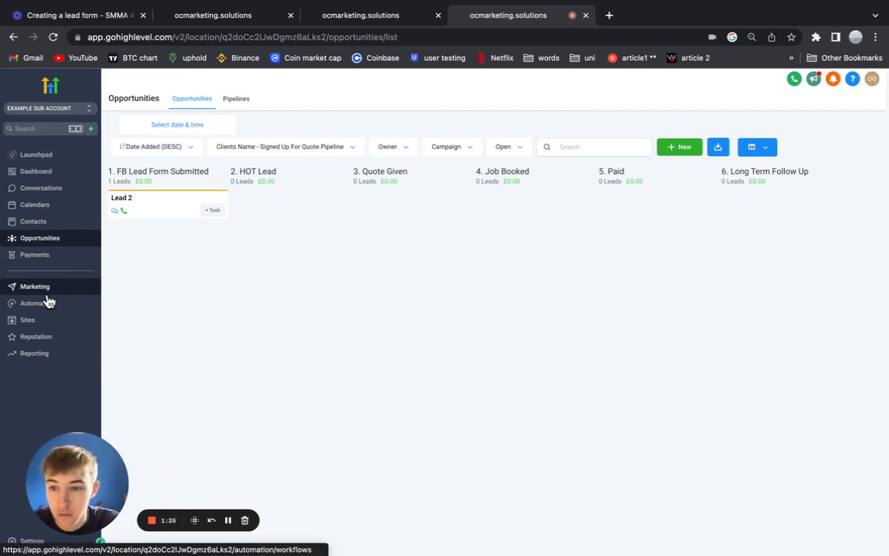
drag(34, 463, 11, 392)
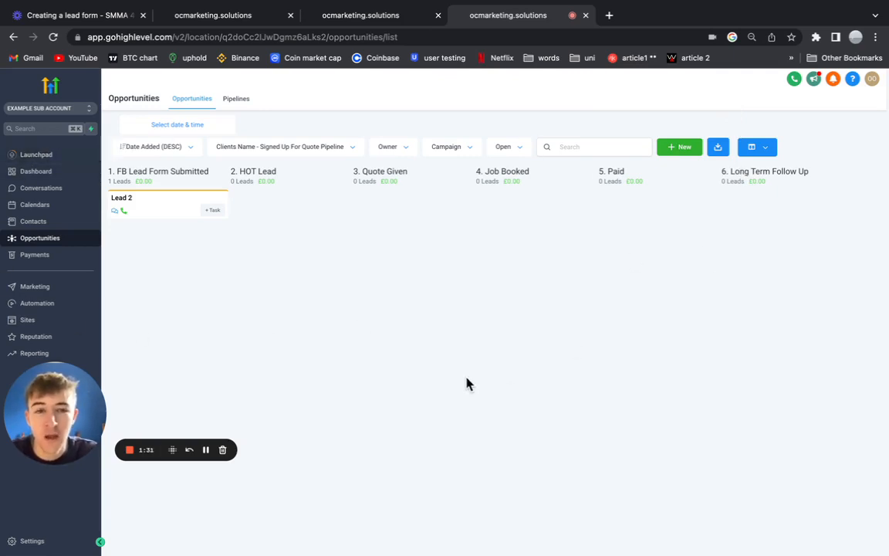
drag(70, 395, 52, 436)
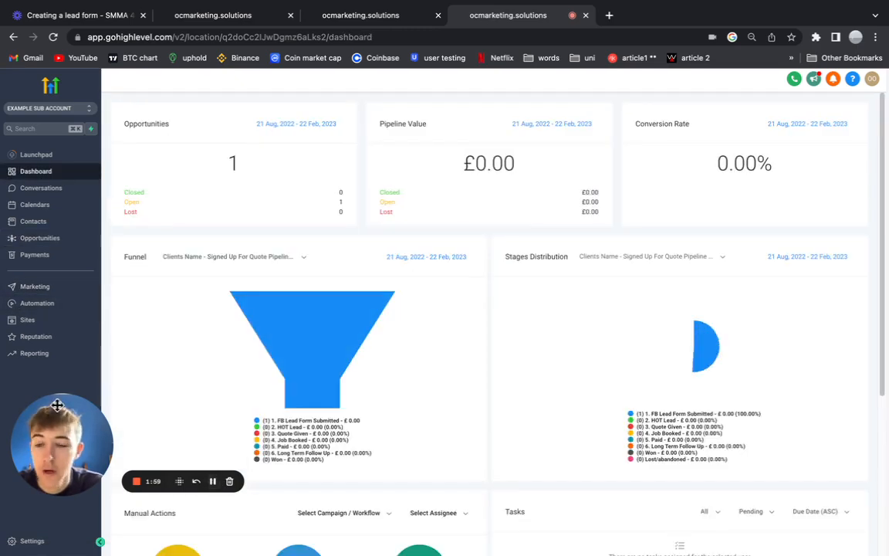
Create a new workflow from Automation using the Start from scratch option.
click(26, 306)
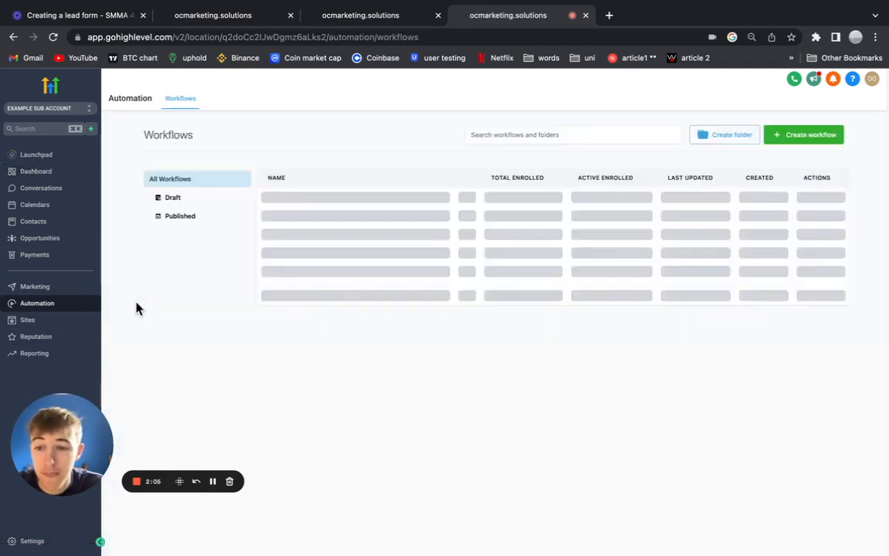
click(809, 139)
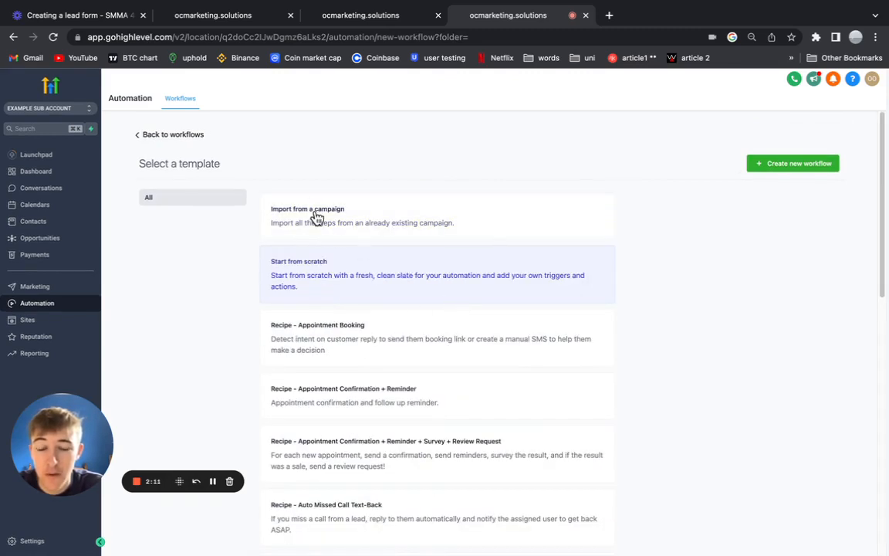
scroll(401, 386, down, 10)
scroll(402, 386, up, 10)
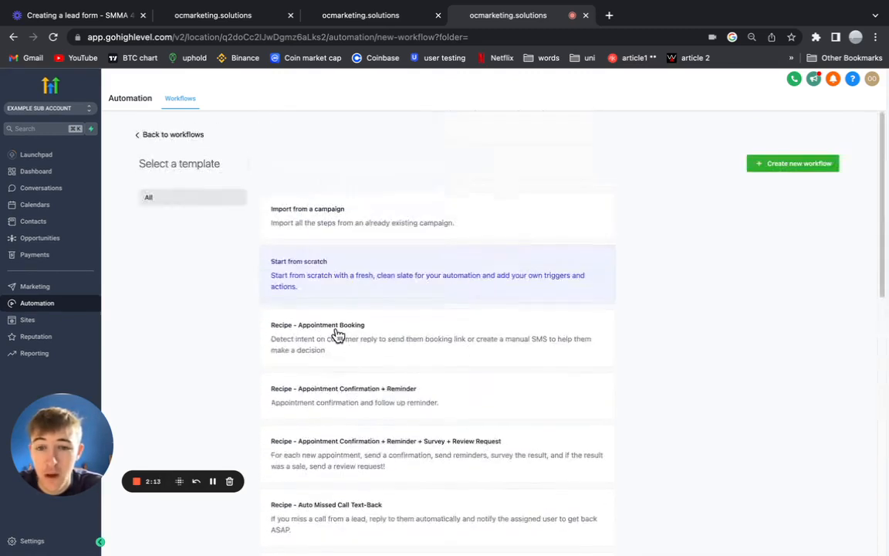
click(759, 166)
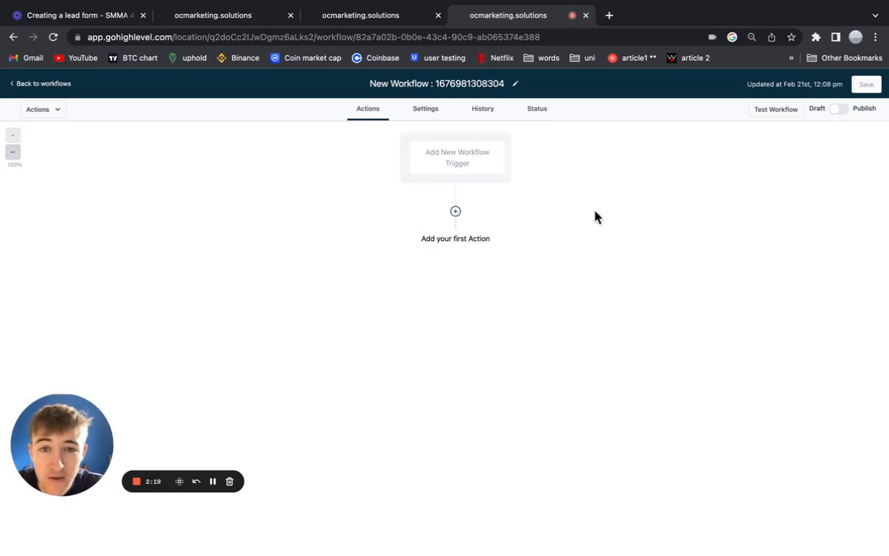
Replace the default workflow title with 'Example Workflow' and save the draft.
click(513, 83)
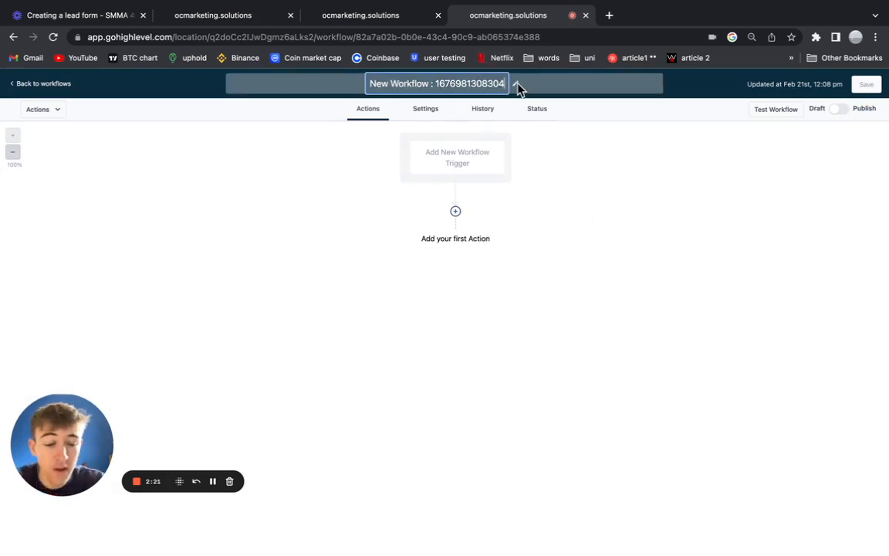
key(BackSpace)
key(BackSpace)
key(BackSpace)
key(BackSpace)
key(BackSpace)
key(BackSpace)
key(BackSpace)
key(BackSpace)
key(BackSpace)
key(BackSpace)
key(BackSpace)
key(BackSpace)
key(BackSpace)
key(BackSpace)
key(BackSpace)
key(BackSpace)
key(BackSpace)
key(BackSpace)
key(BackSpace)
key(BackSpace)
key(BackSpace)
key(BackSpace)
key(BackSpace)
key(BackSpace)
key(BackSpace)
key(BackSpace)
key(BackSpace)
key(BackSpace)
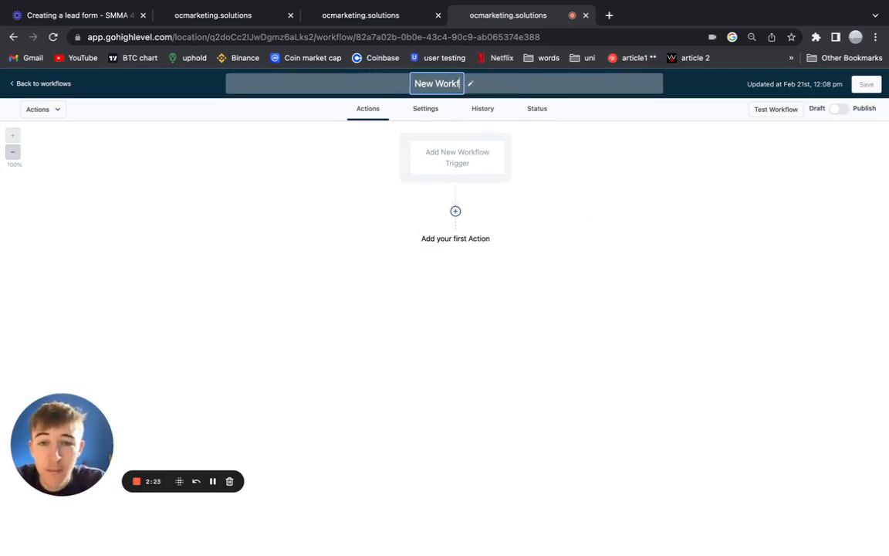
text(Exa)
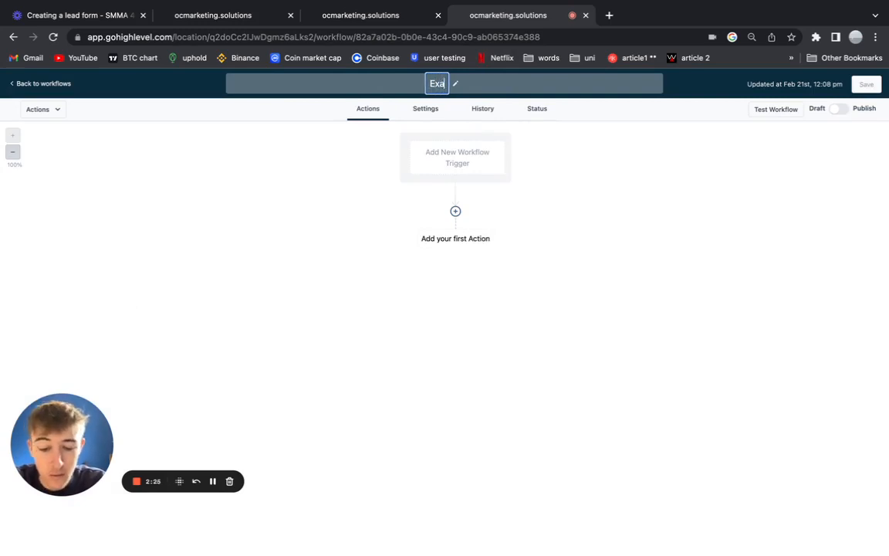
text(mple SUM)
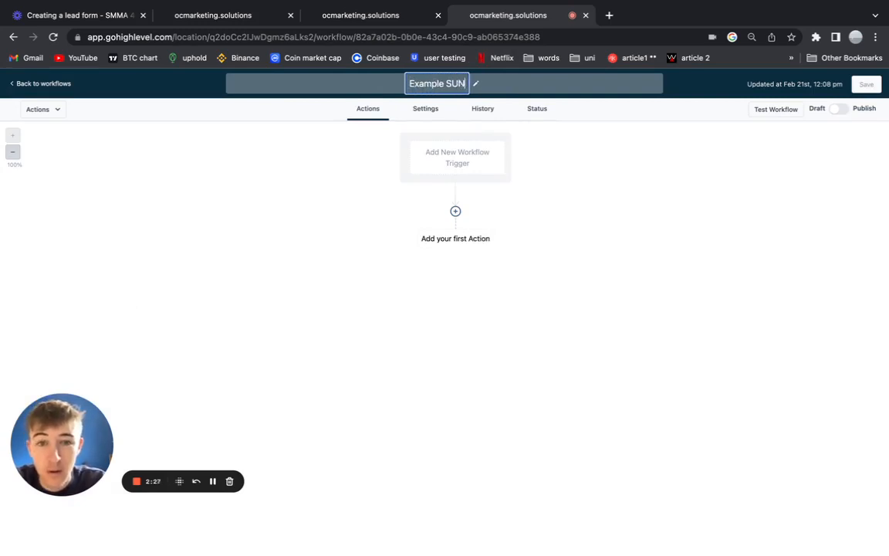
key(BackSpace)
key(BackSpace)
key(BackSpace)
text(Wor)
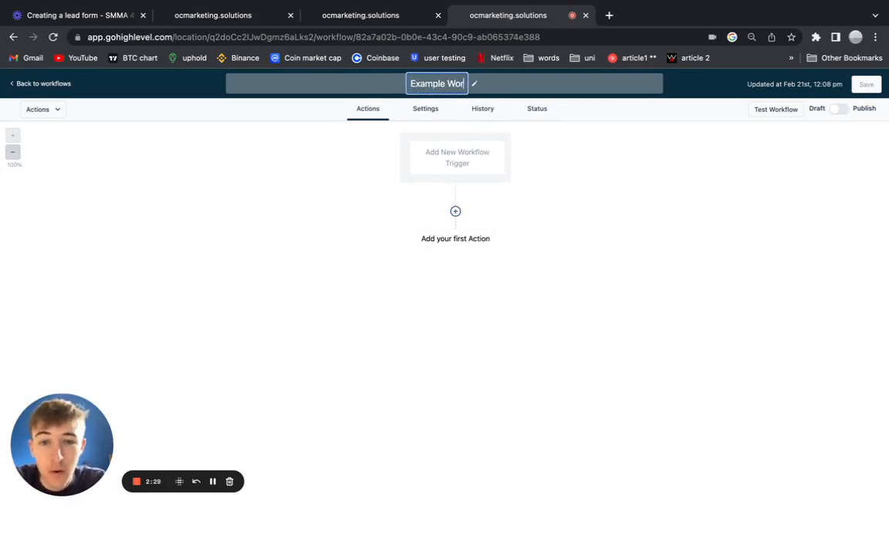
text(kflow)
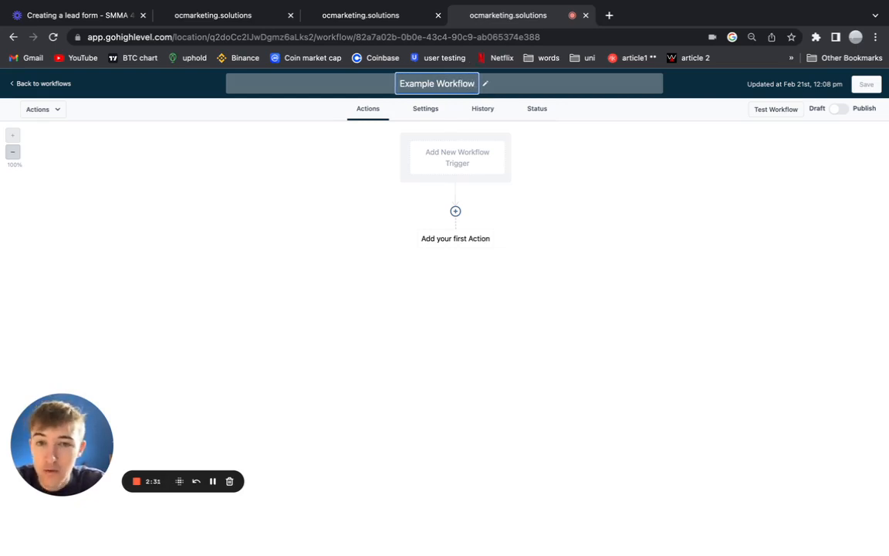
key(Return)
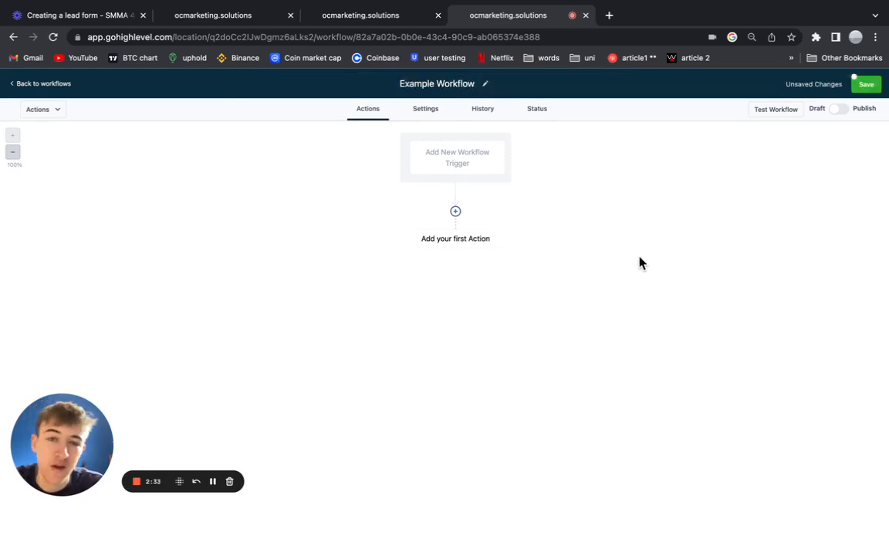
click(866, 84)
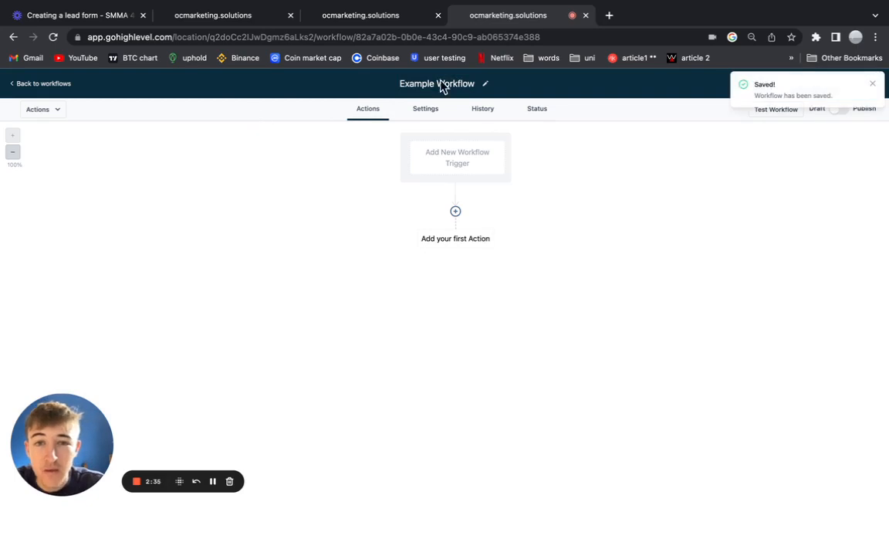
click(872, 83)
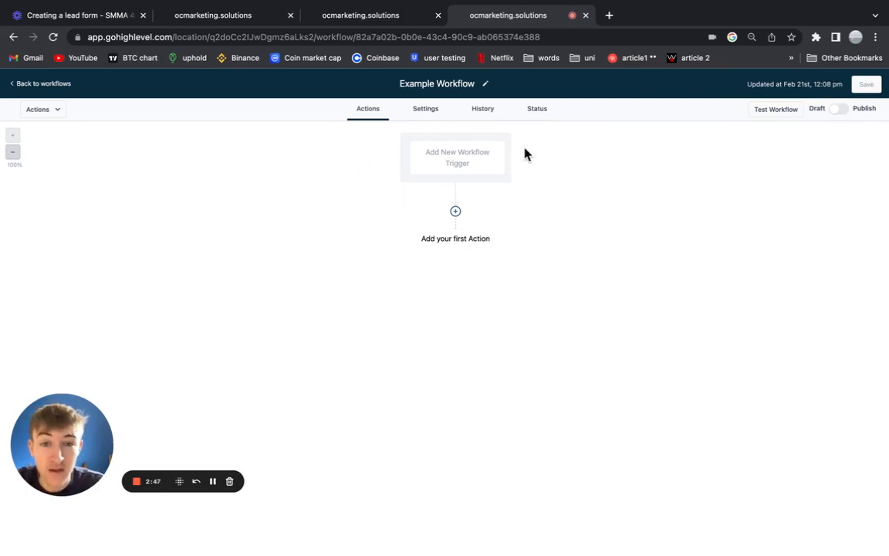
Set the workflow trigger to Facebook Lead Form Submitted.
click(430, 164)
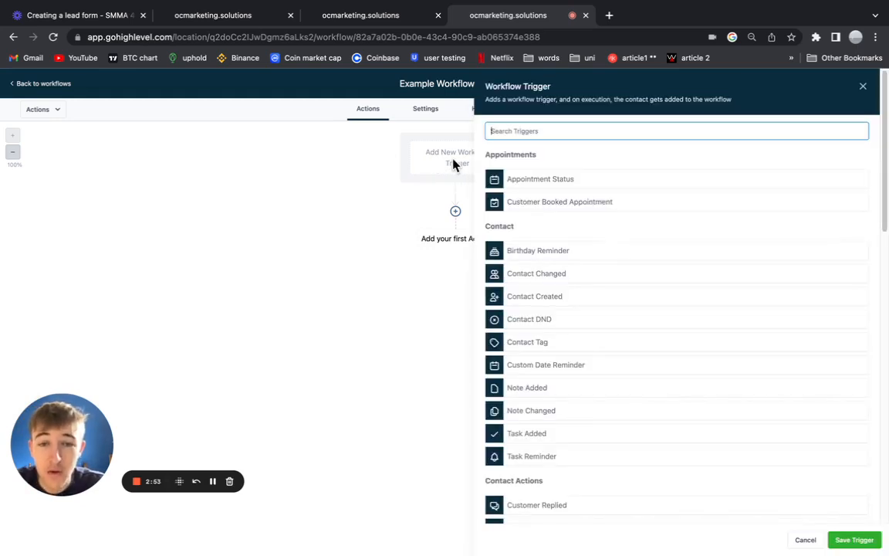
text(faceb)
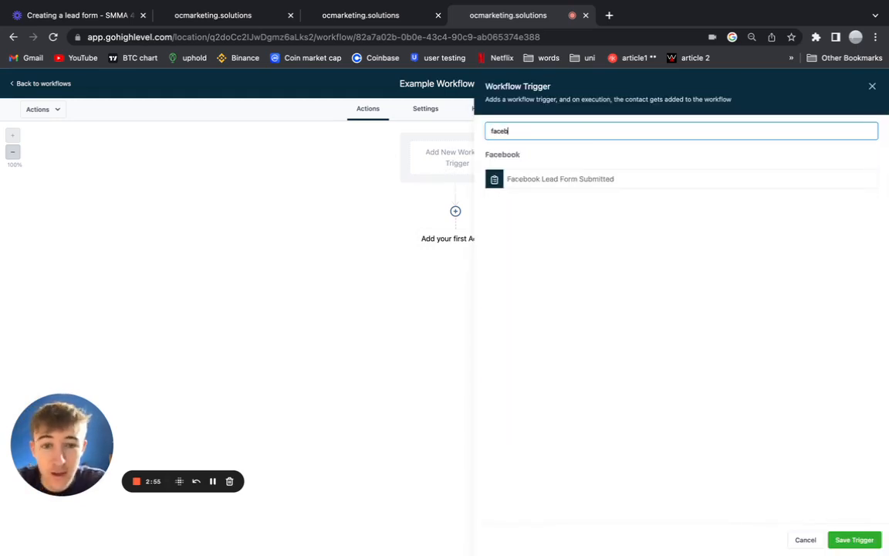
click(570, 181)
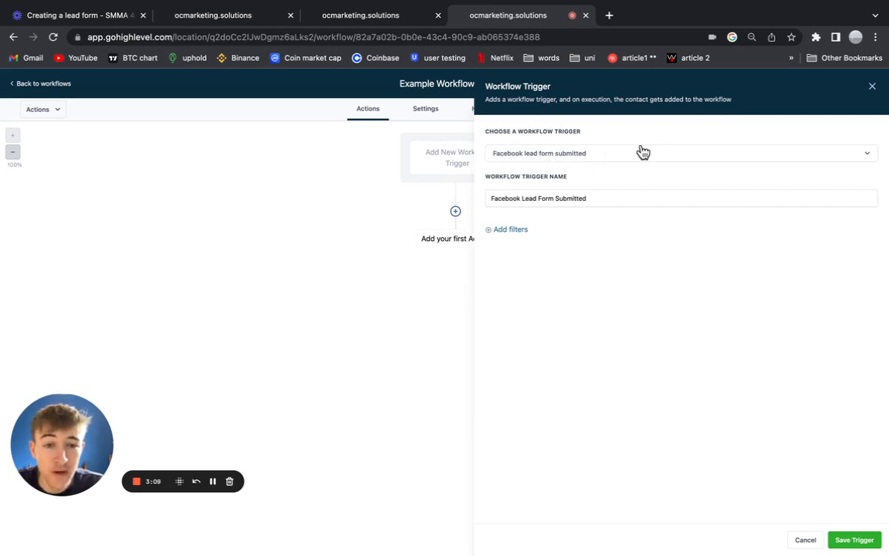
Keep the default trigger name and start adding a trigger filter.
click(608, 200)
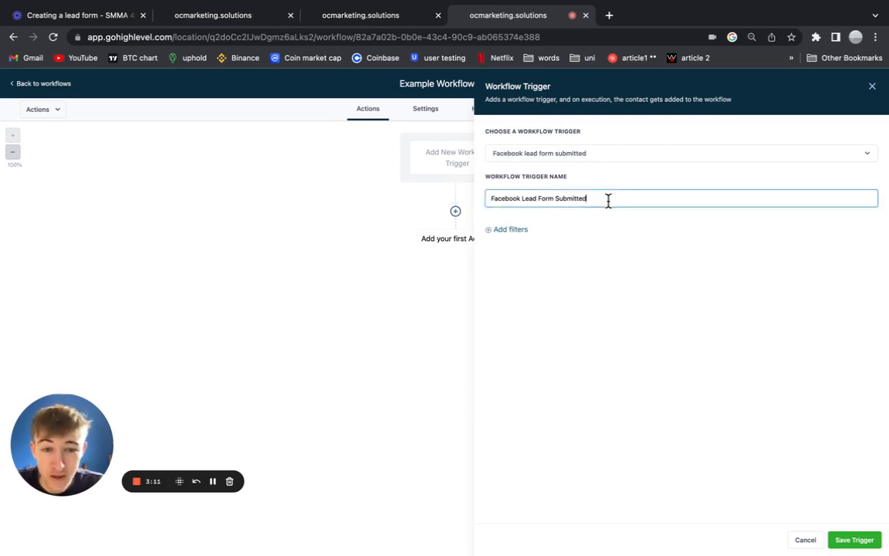
drag(608, 200, 492, 202)
click(603, 224)
click(650, 196)
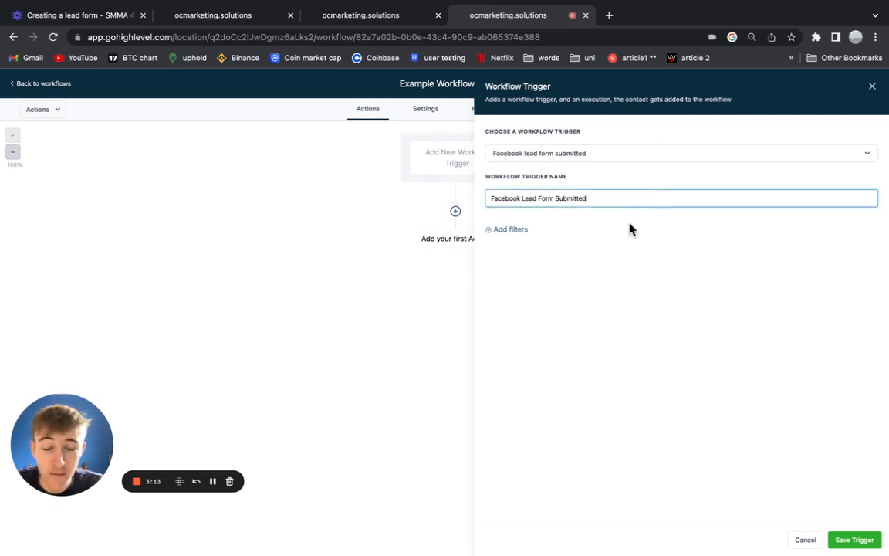
click(630, 229)
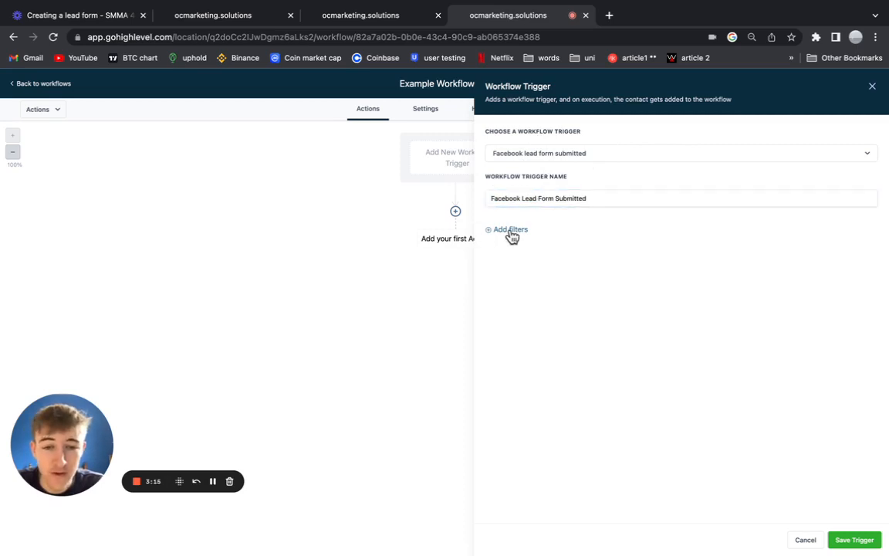
click(511, 232)
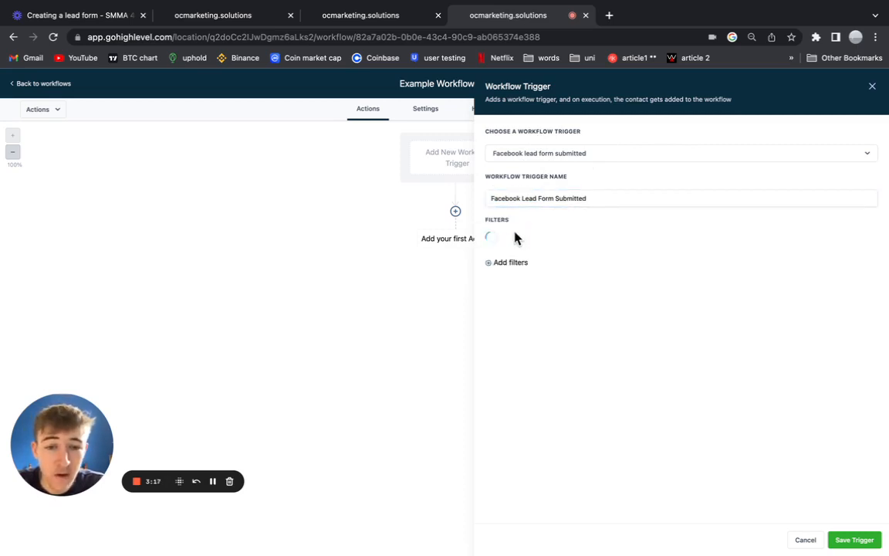
Add an In Form filter set to 'Untitled form 12/01/2023, 08:50'.
click(516, 243)
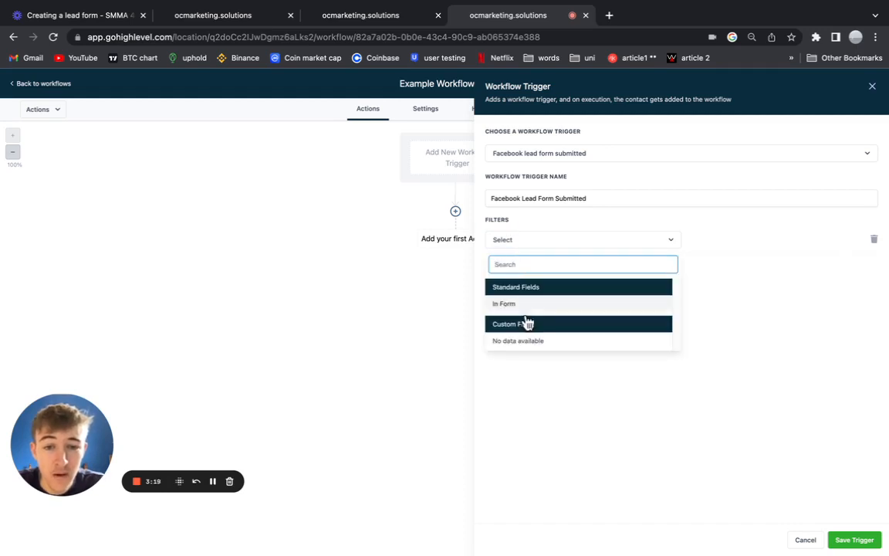
click(520, 308)
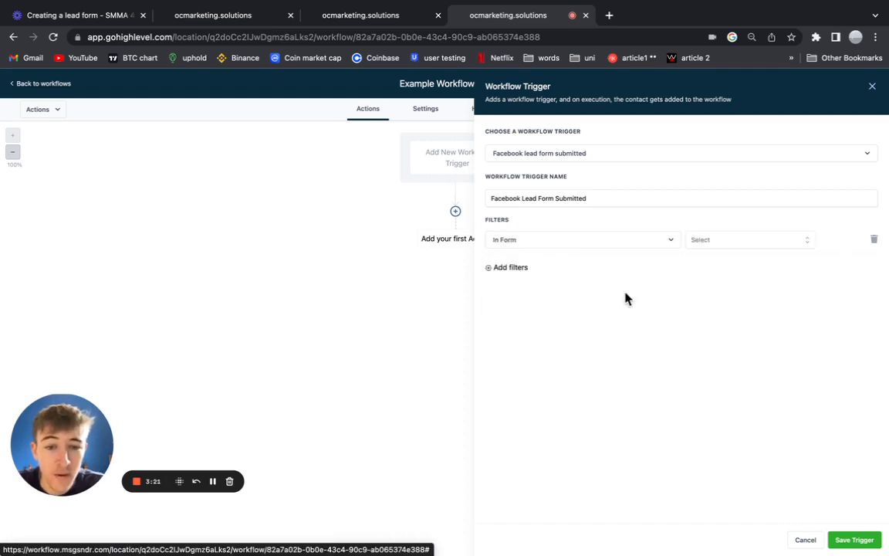
click(730, 243)
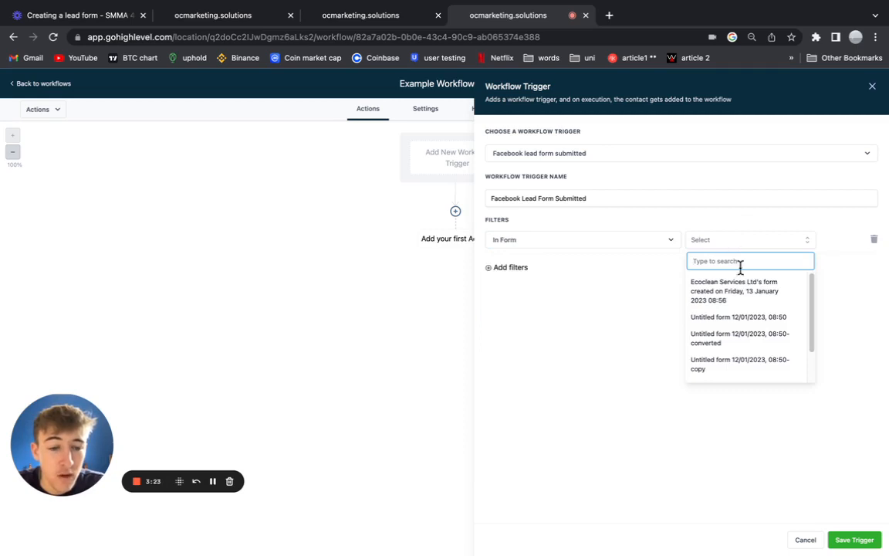
scroll(742, 335, down, 2)
scroll(742, 332, up, 2)
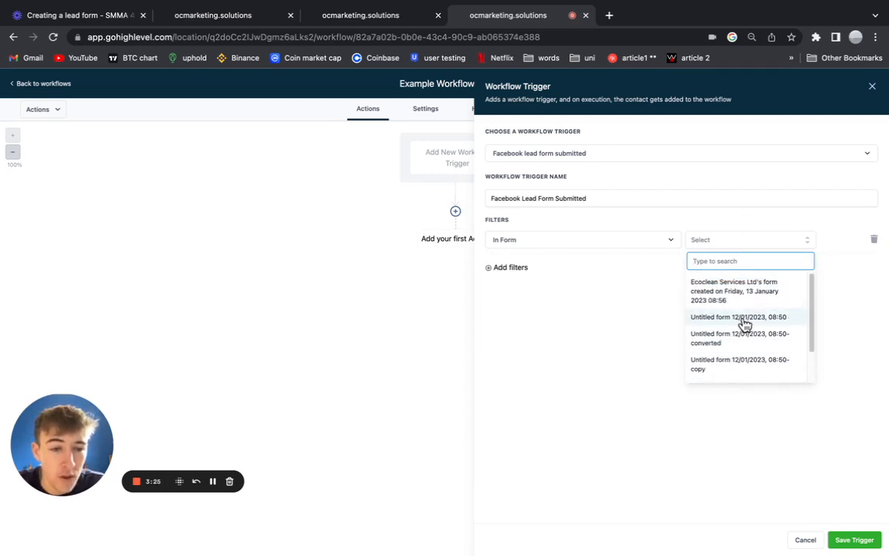
scroll(742, 325, down, 2)
scroll(743, 324, up, 3)
click(744, 321)
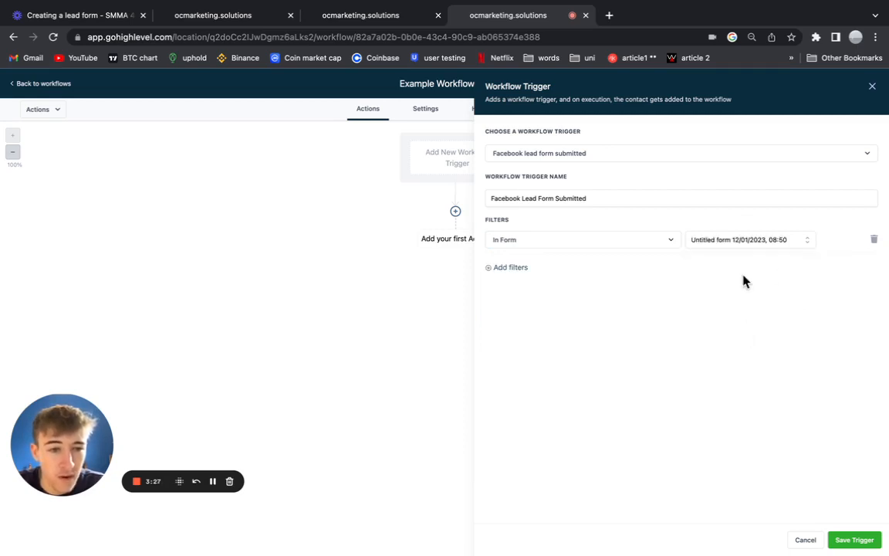
click(758, 243)
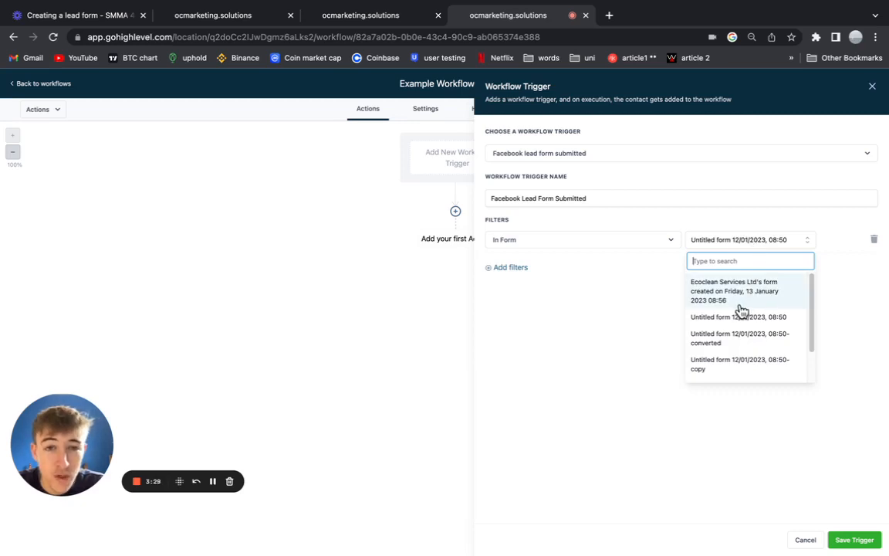
click(640, 319)
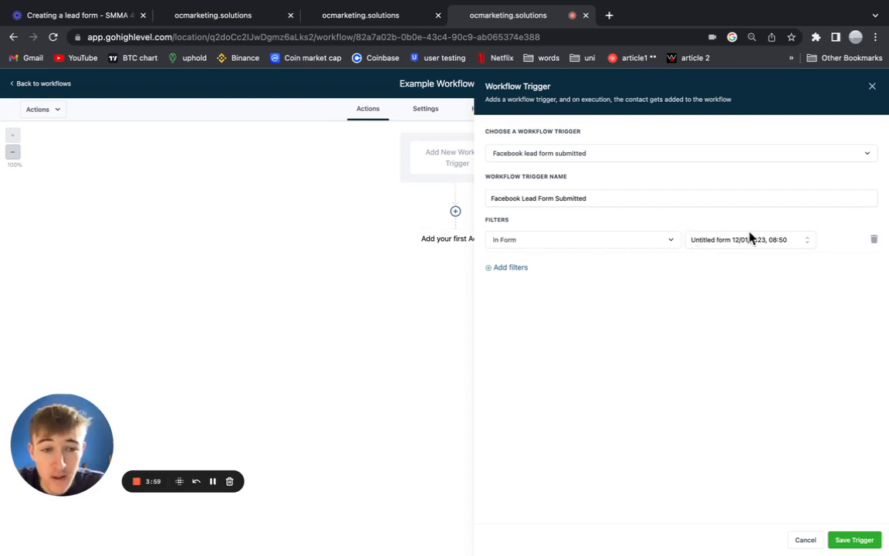
Save the trigger and the workflow, then bring up the first action choices.
click(855, 542)
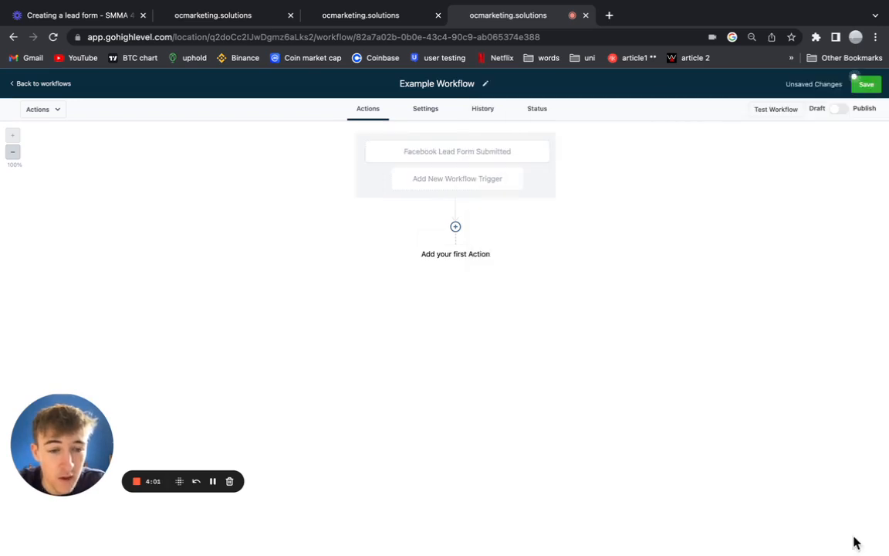
click(876, 85)
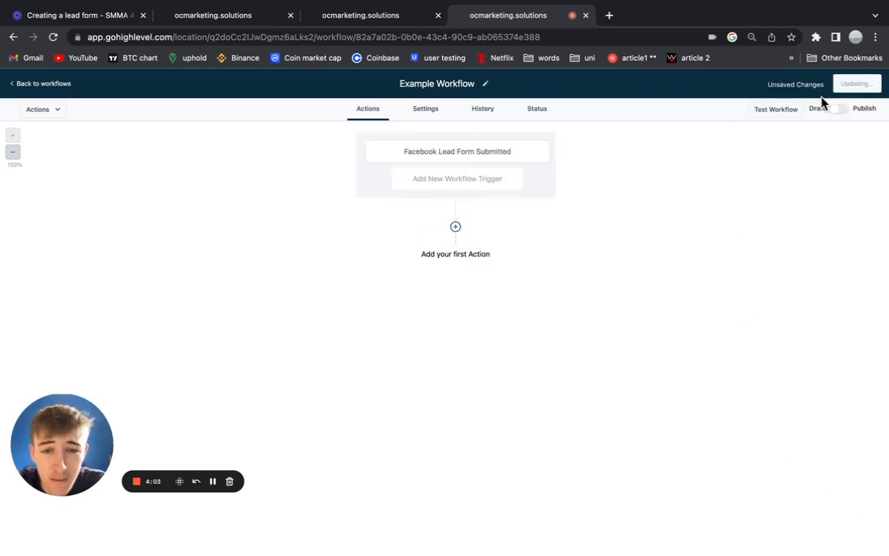
click(453, 229)
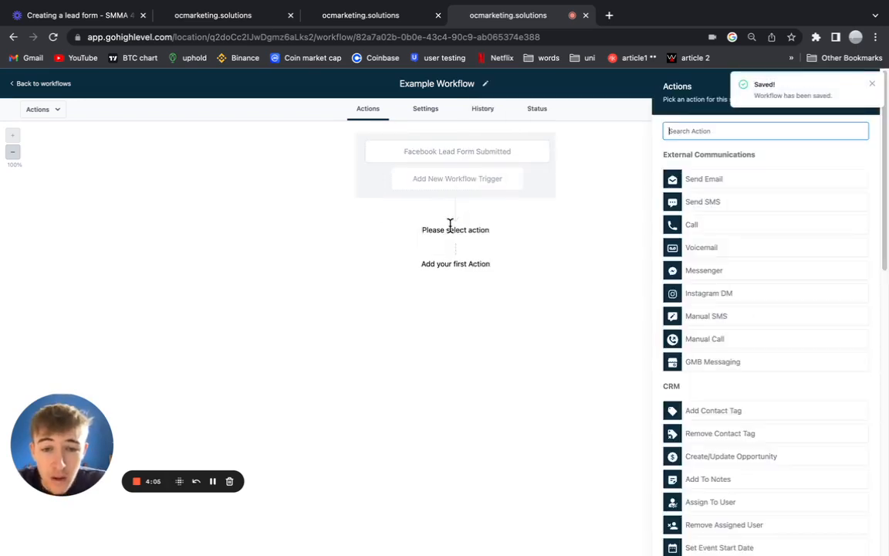
Check the reference workflow's internal notification step, then return to Example Workflow.
click(364, 47)
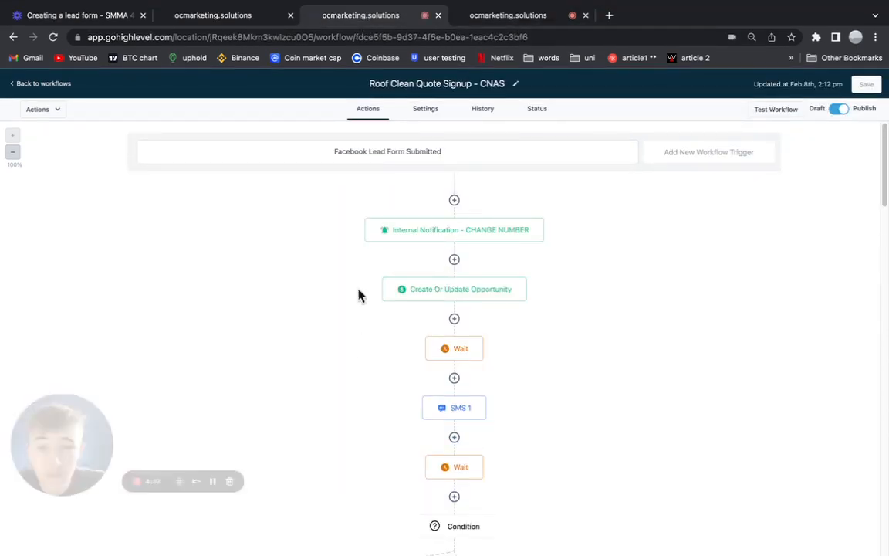
click(427, 236)
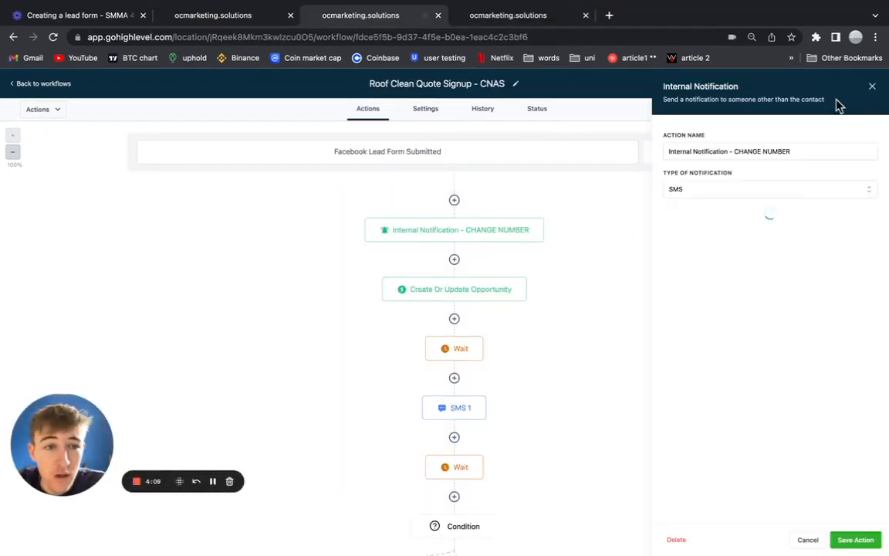
click(872, 86)
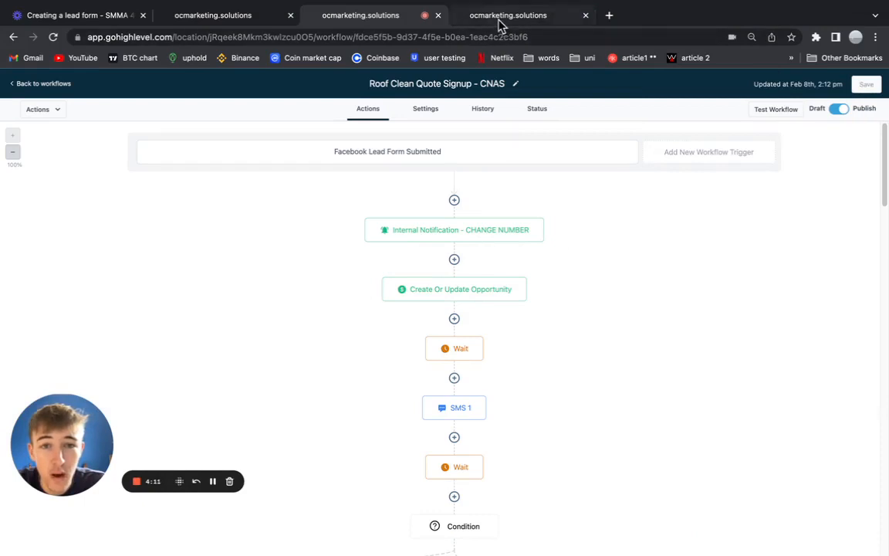
click(498, 17)
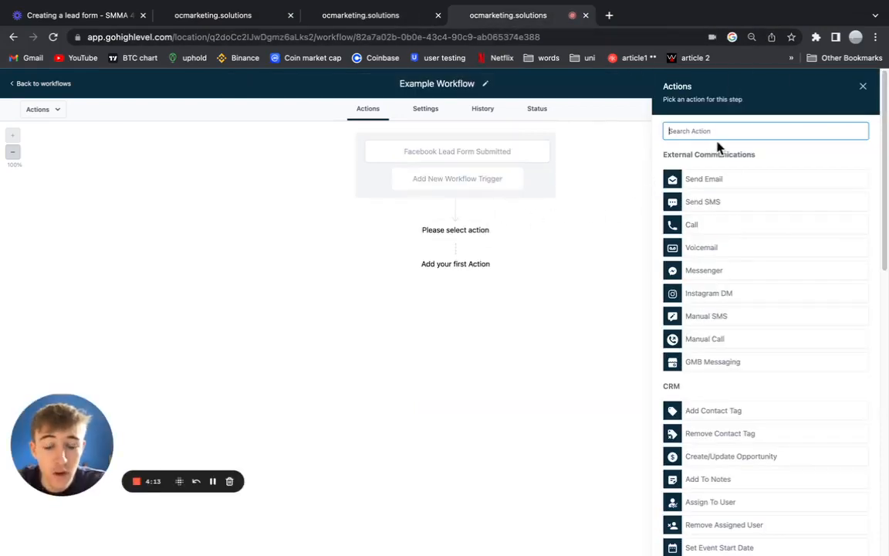
Add a Send Internal Notification action of type SMS, sent to a custom phone number.
text(intern)
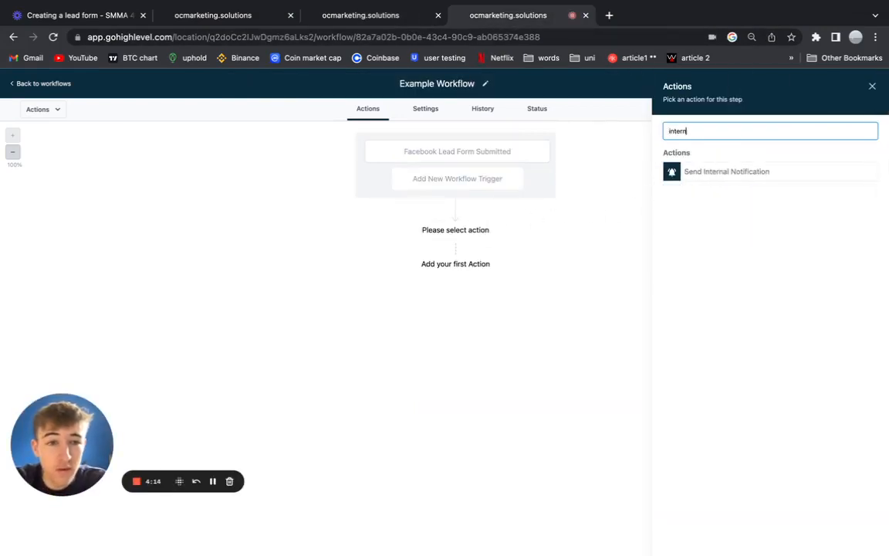
click(732, 172)
click(698, 191)
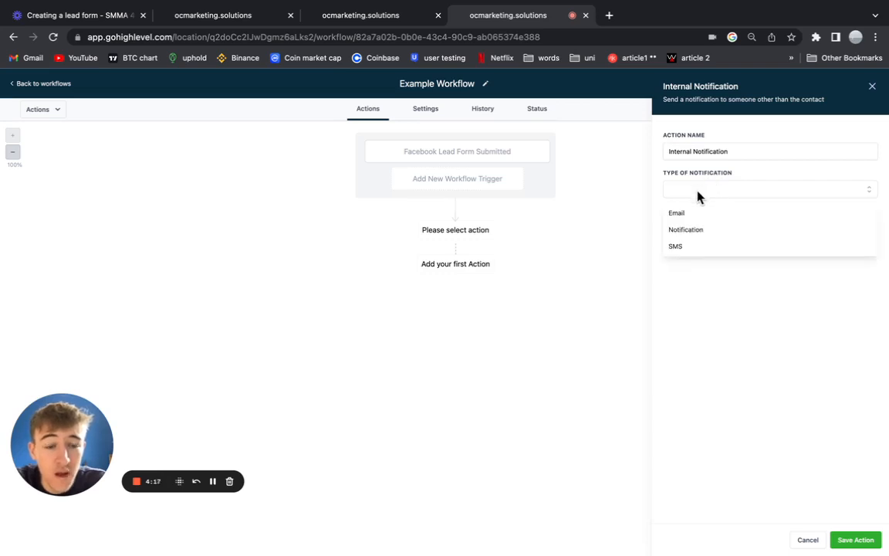
click(693, 248)
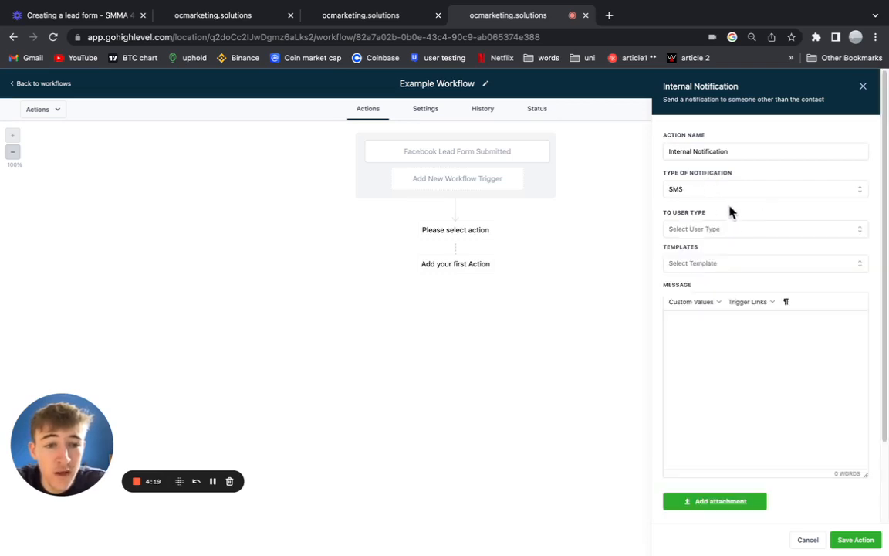
click(716, 230)
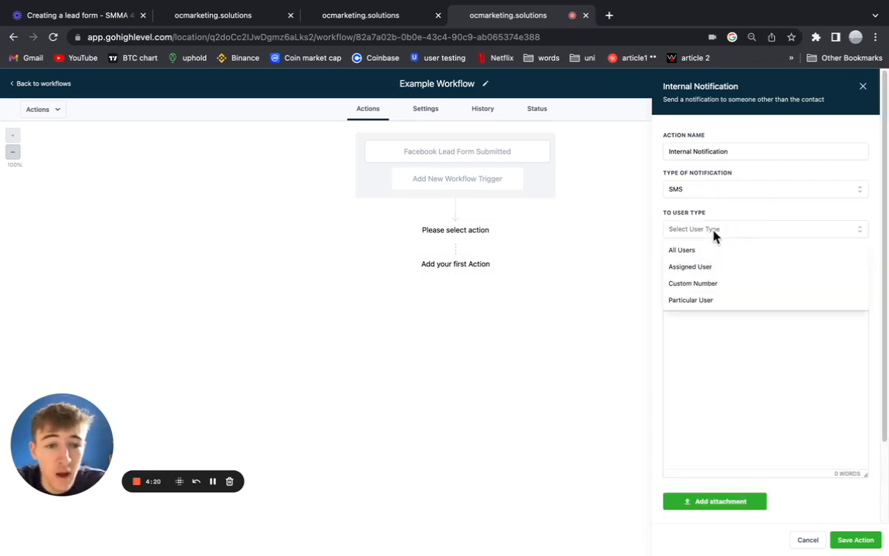
click(699, 284)
click(705, 266)
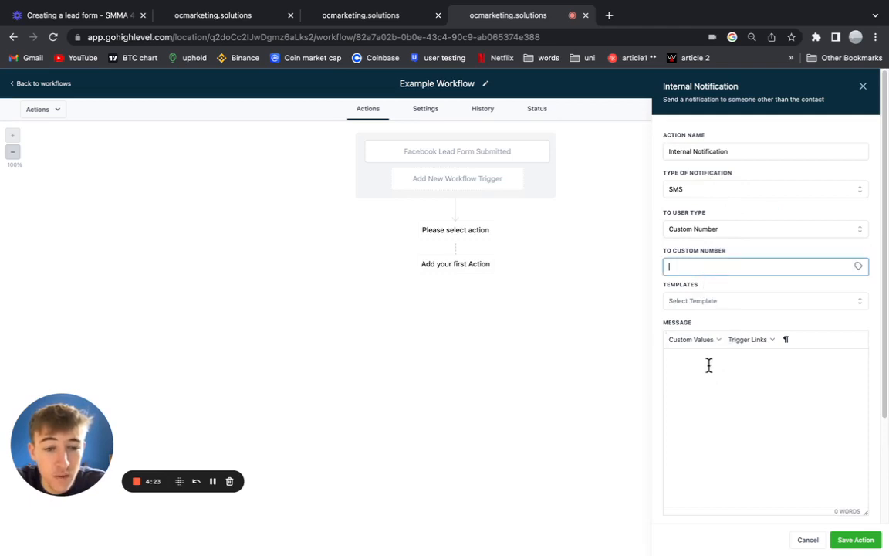
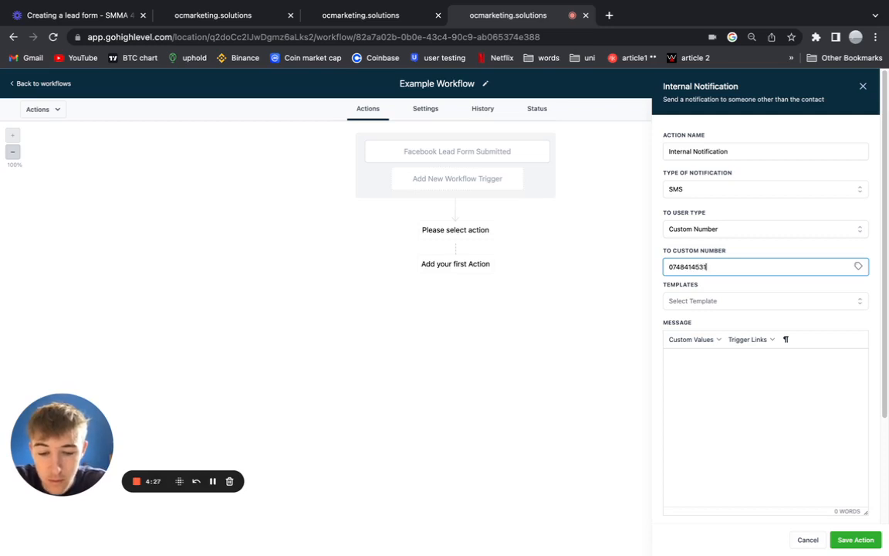
click(749, 409)
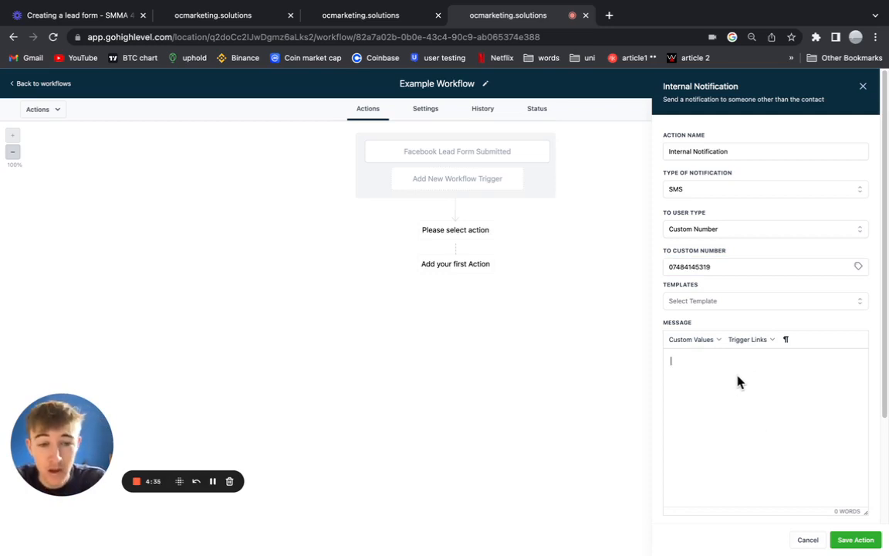
Write the message '{{contact.first_name}} has become a lead for {CLIENT'S NAME} :)' and save the action.
click(697, 339)
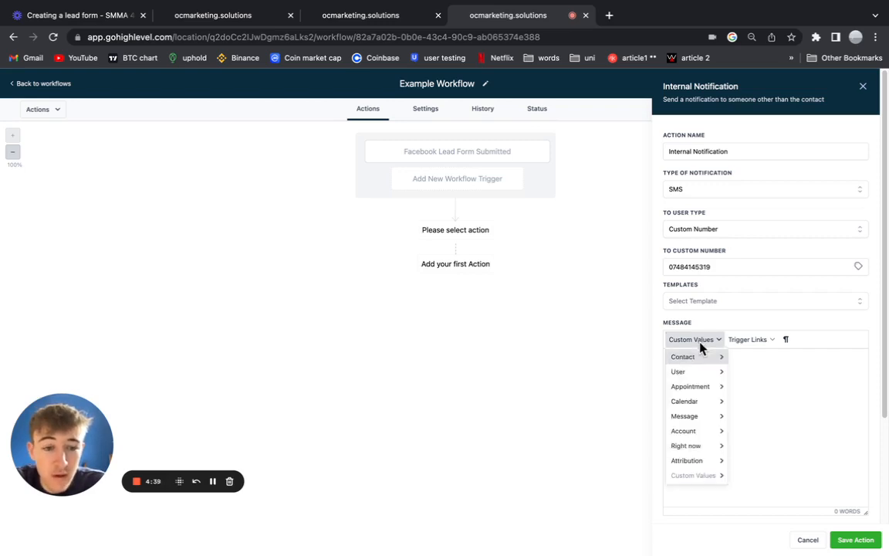
mouse_move(702, 363)
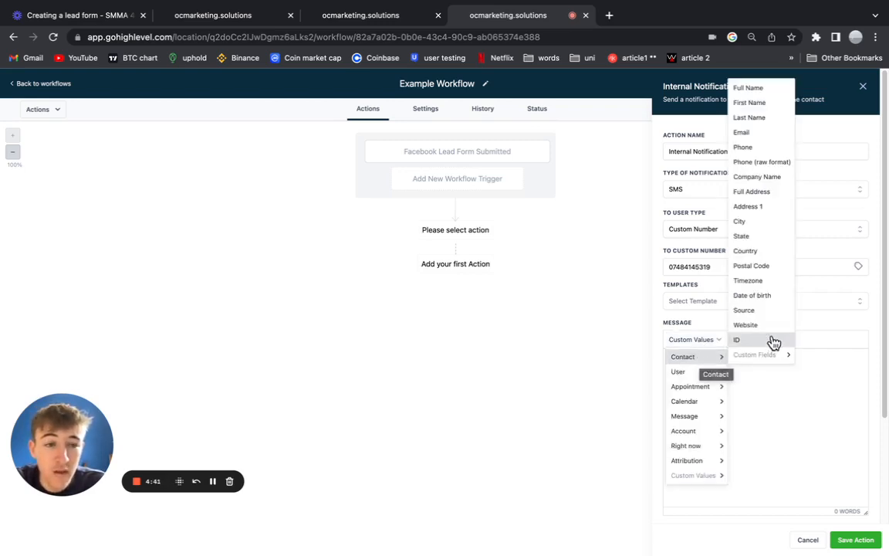
click(766, 103)
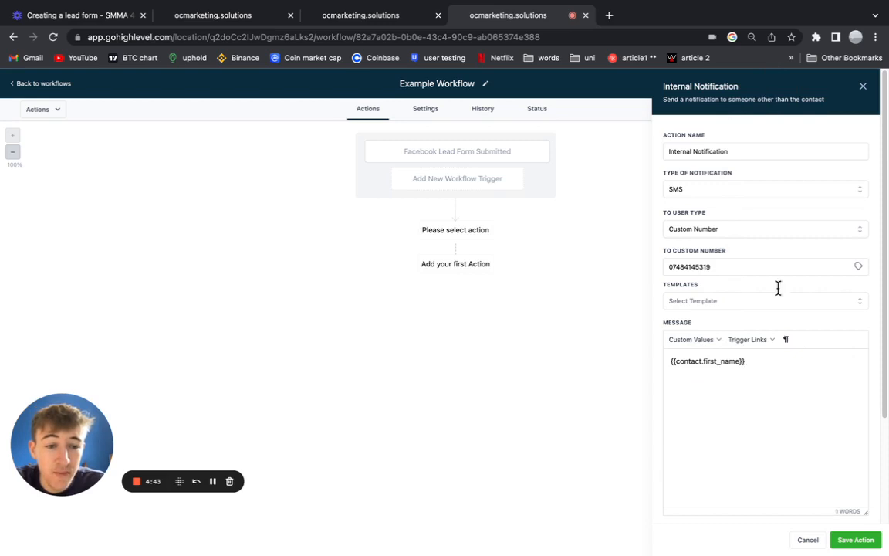
text(has b)
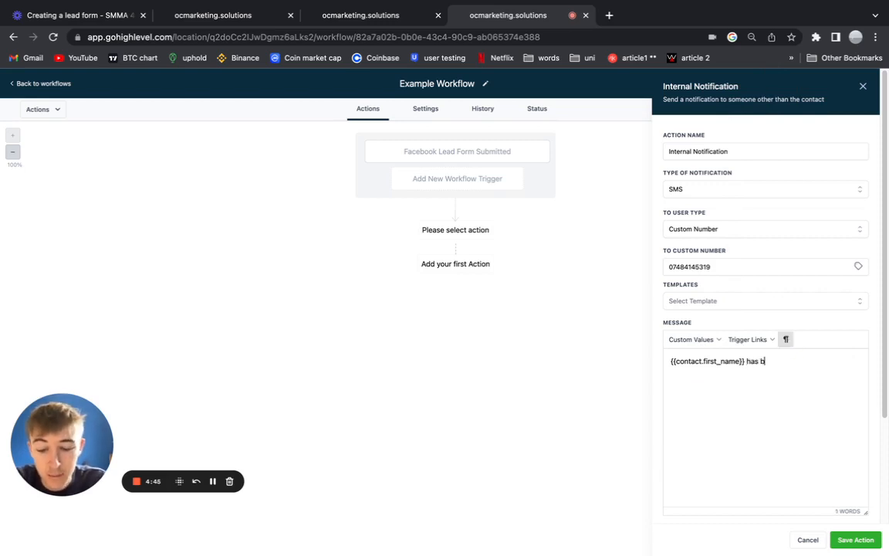
text(ecome a lead)
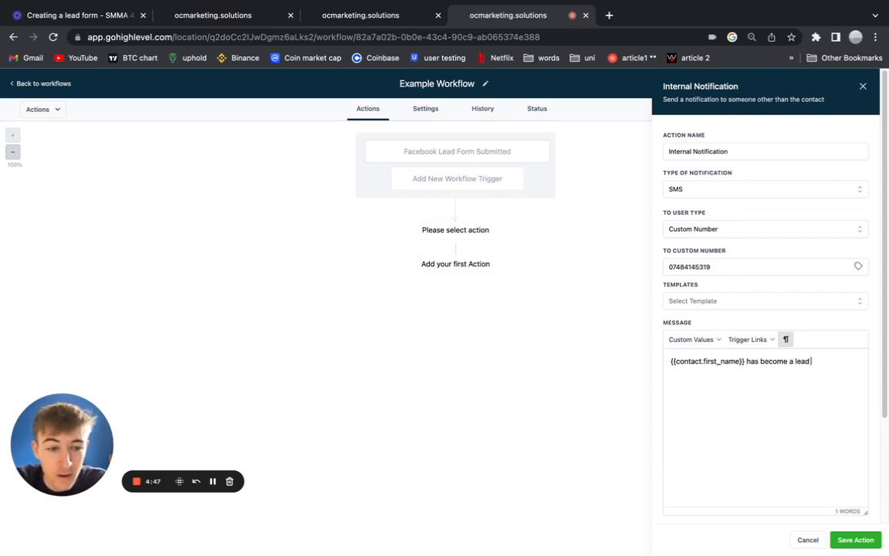
text( for {)
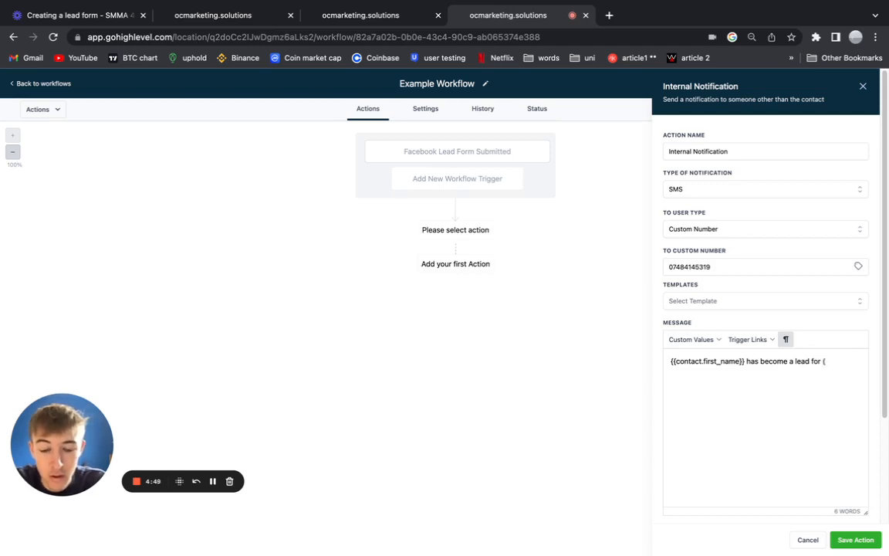
text(CLI)
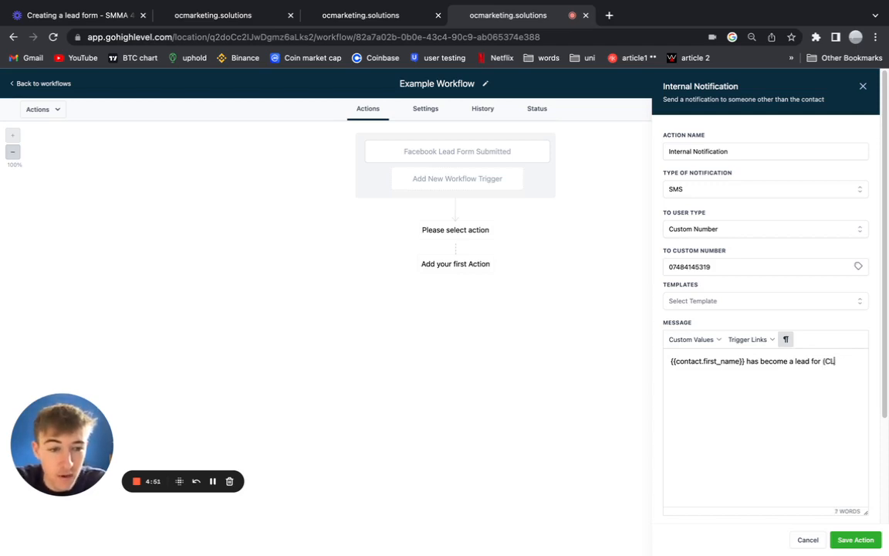
text(ENT)
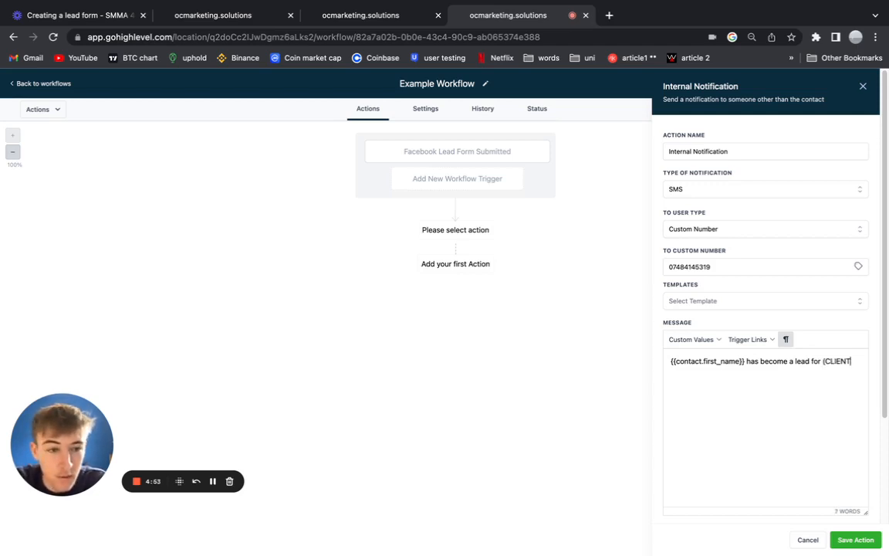
text('S)
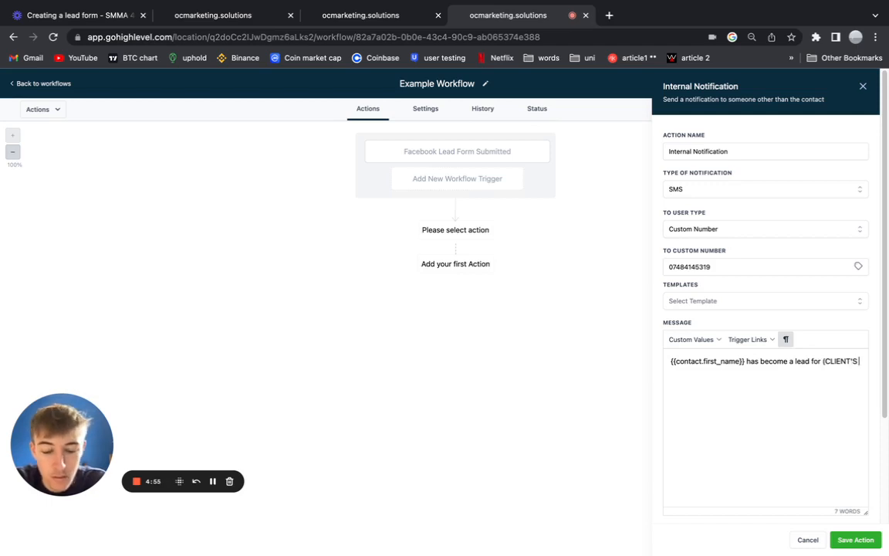
text( NAME)
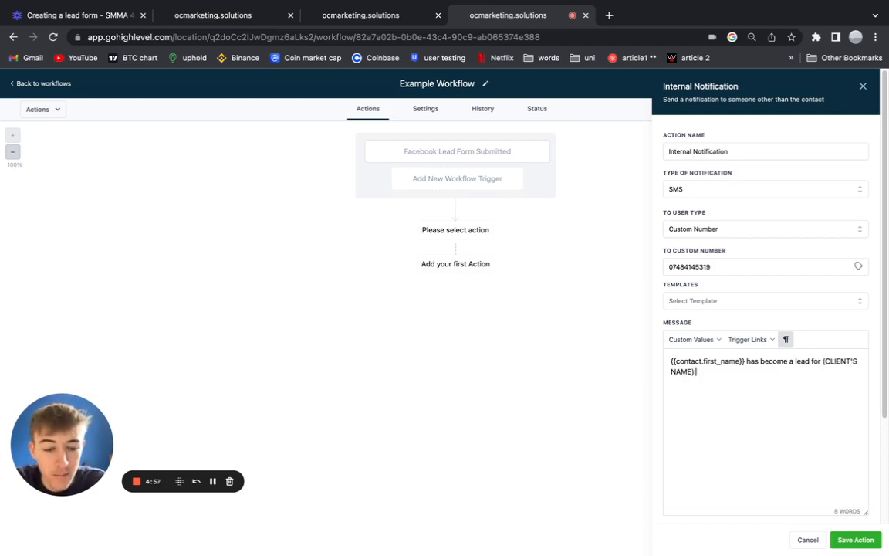
text(} :)
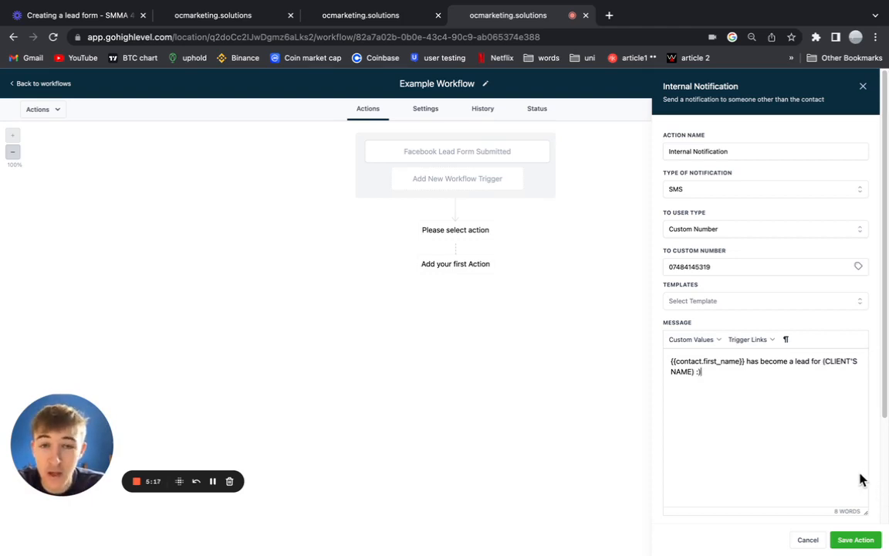
click(852, 539)
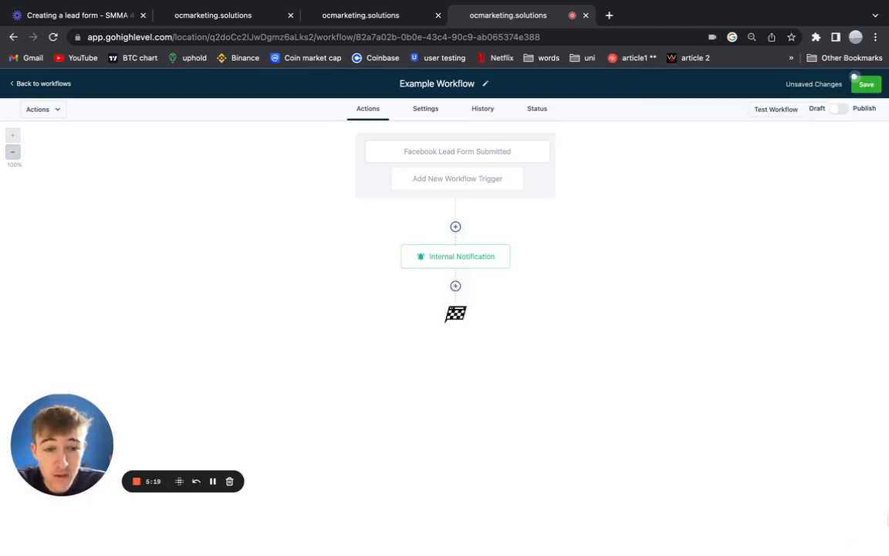
Add a Create/Update Opportunity action below the Internal Notification, found by searching 'op'.
click(456, 288)
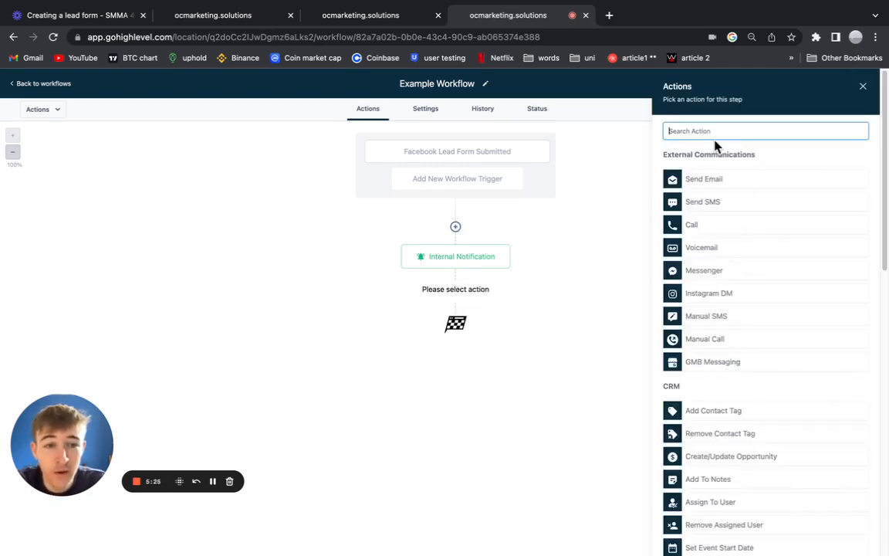
text(op)
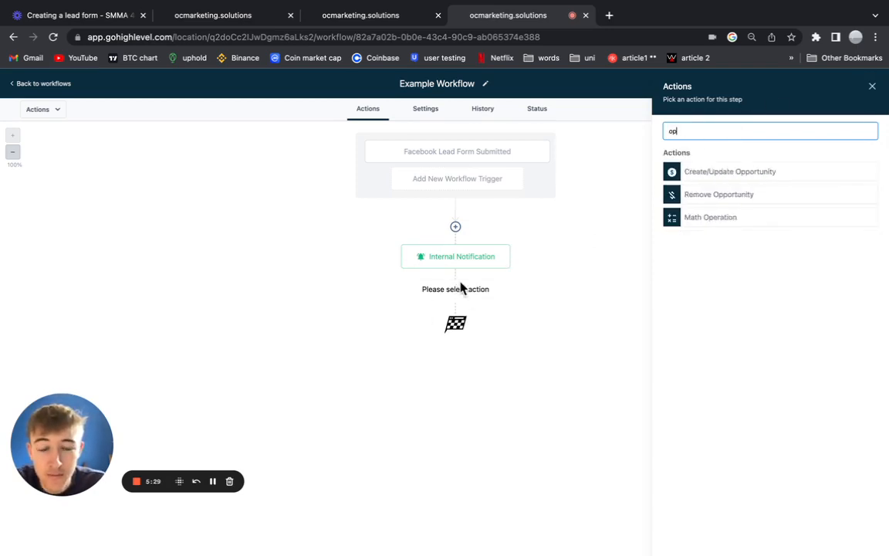
click(714, 178)
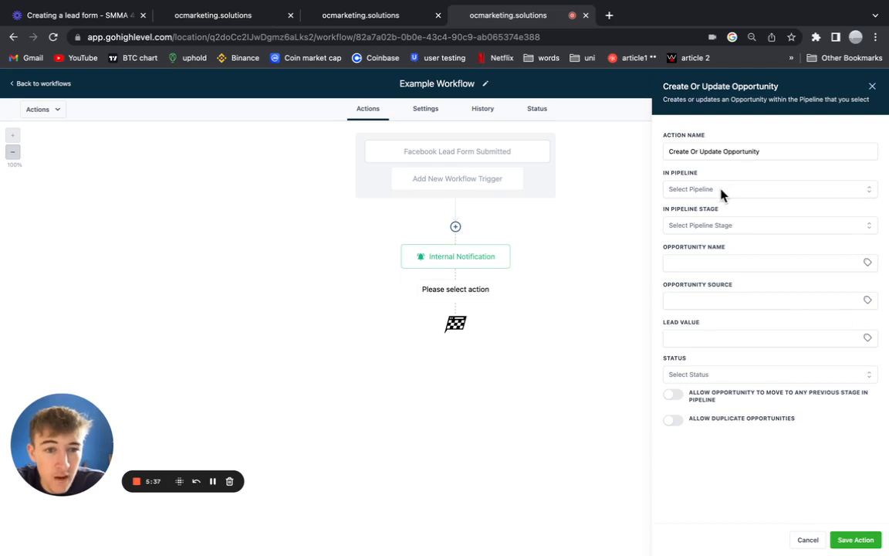
Choose the Clients Name - Signed Up For Quote Pipeline and name the opportunity {{contact.first_name}}.
click(682, 191)
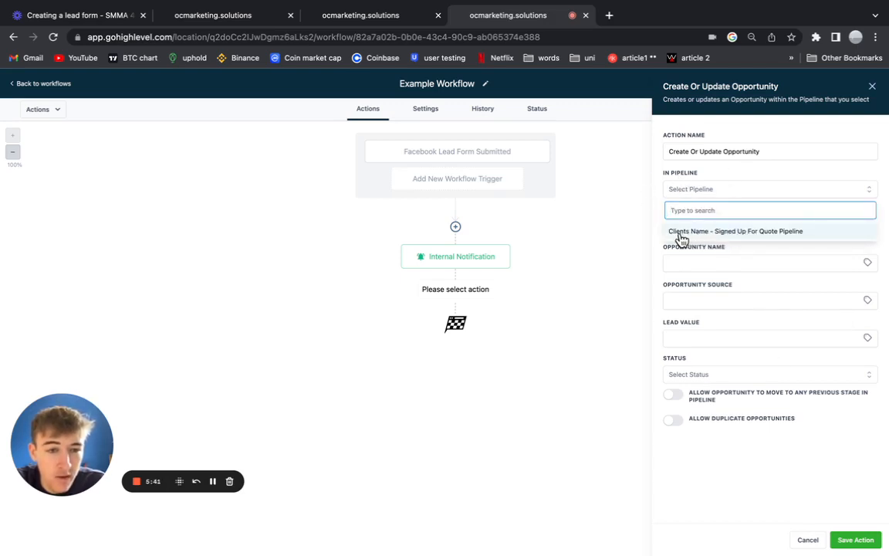
click(784, 233)
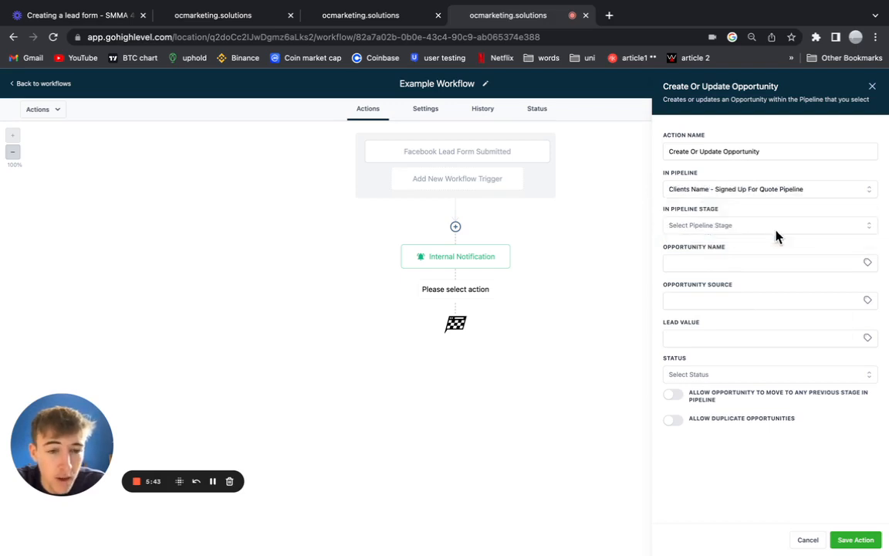
click(751, 264)
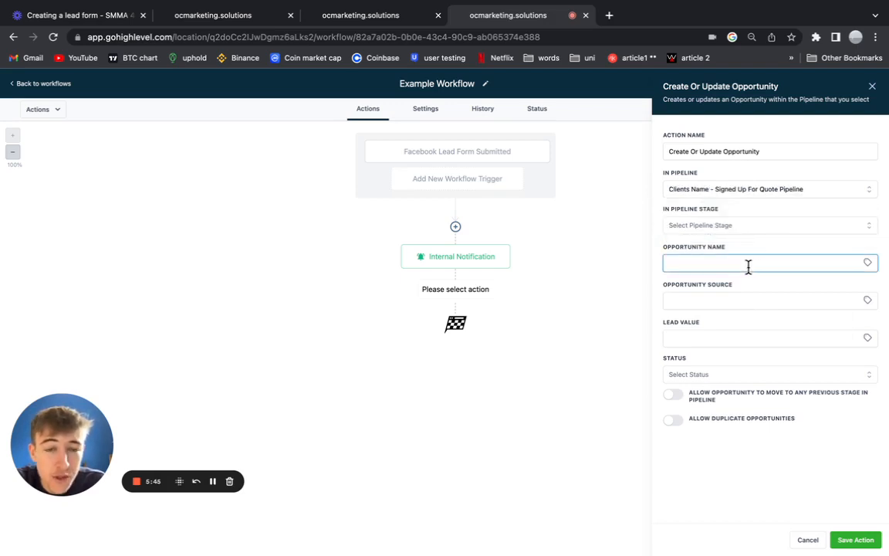
click(867, 263)
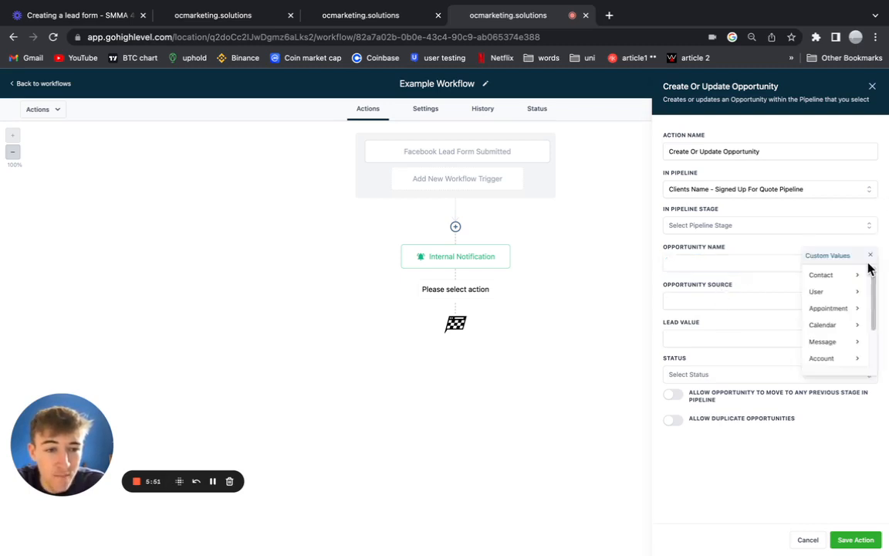
click(833, 280)
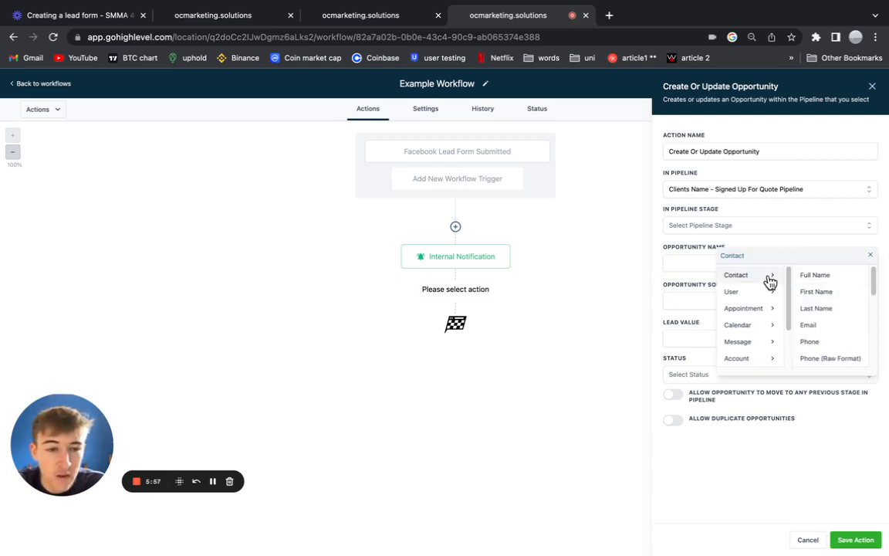
click(833, 292)
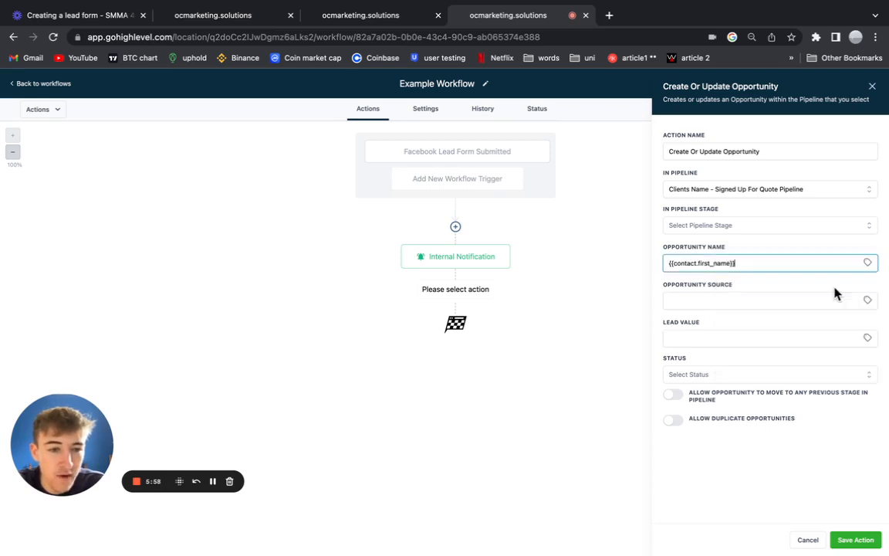
click(728, 279)
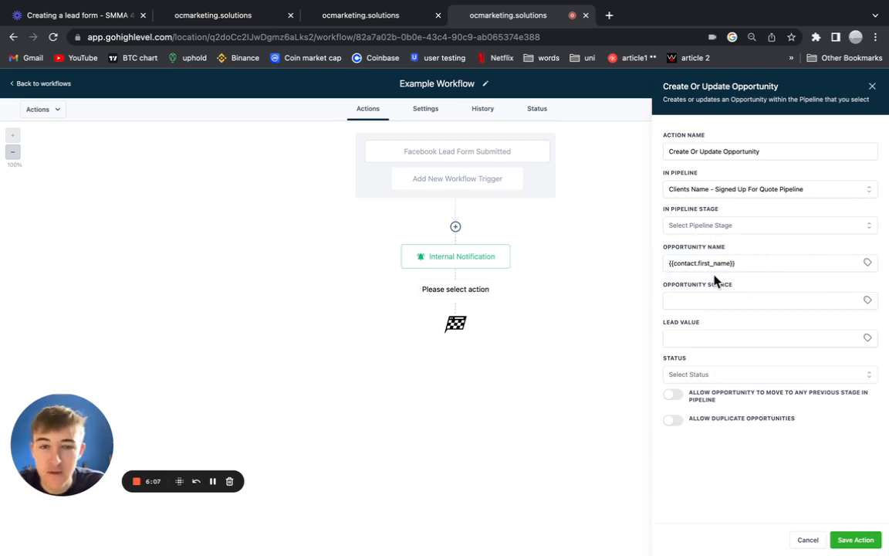
Leave lead value and source empty and set the opportunity status to open.
click(695, 338)
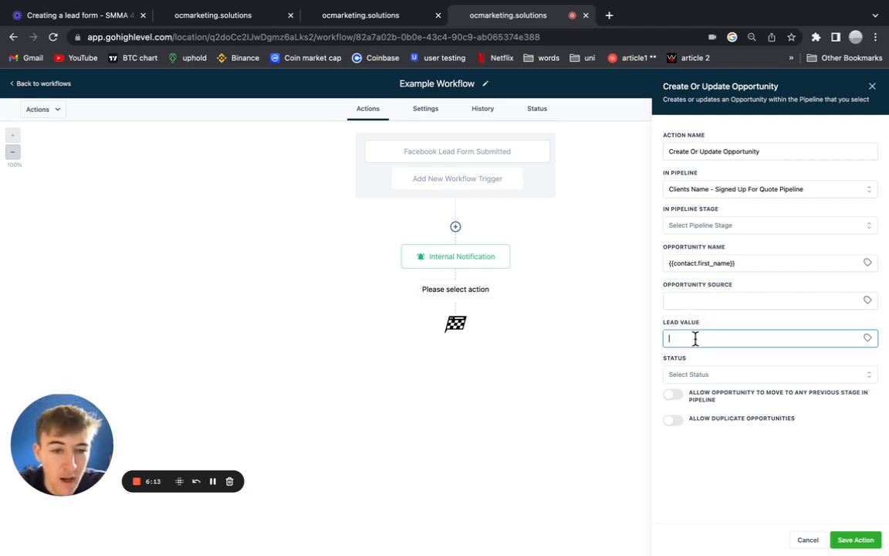
click(867, 301)
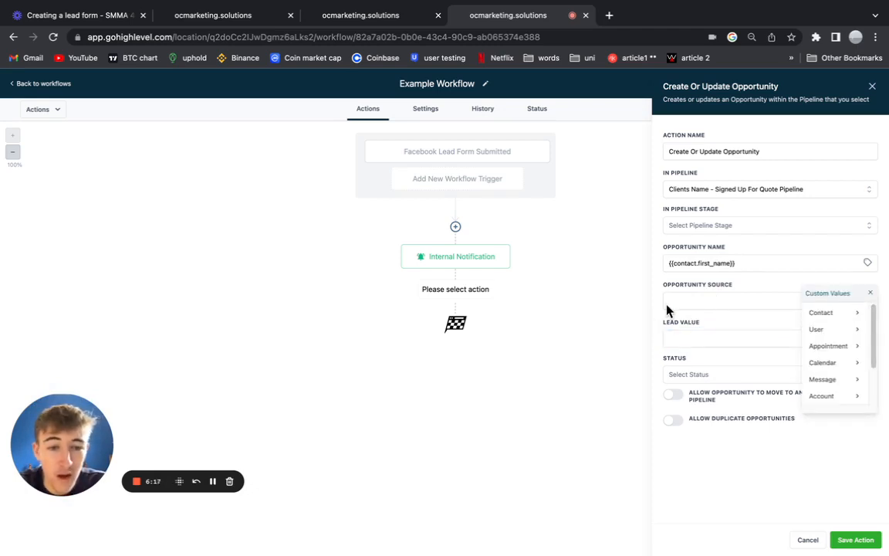
click(869, 293)
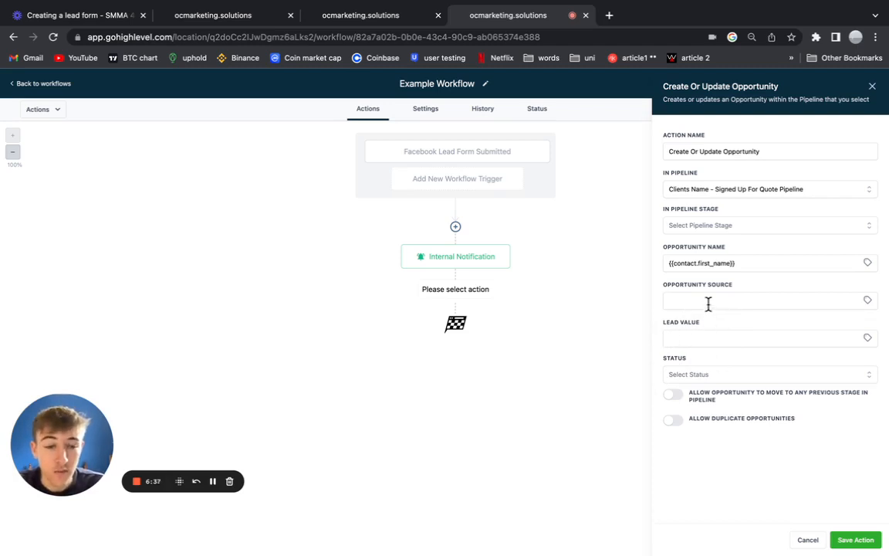
click(697, 375)
click(694, 395)
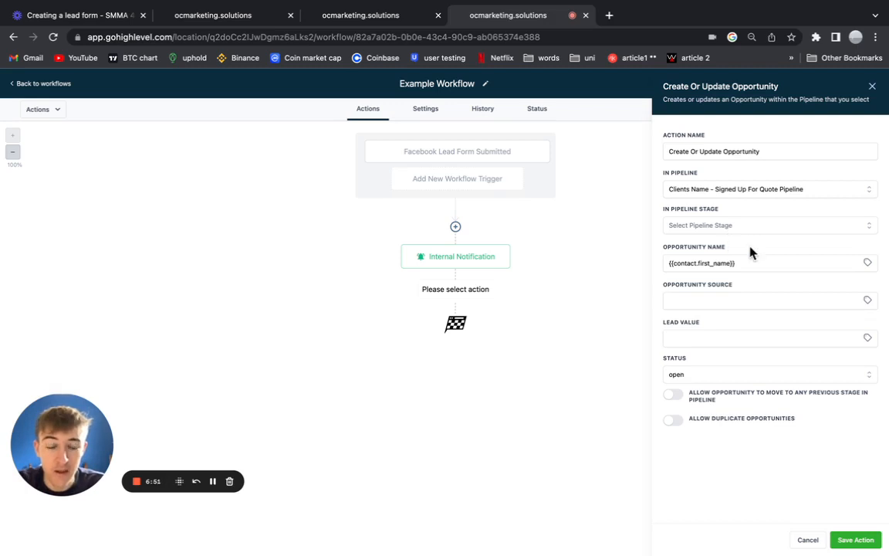
Save the opportunity step and Example Workflow, then return to the Roof Clean Quote Signup - CNAS workflow.
click(867, 536)
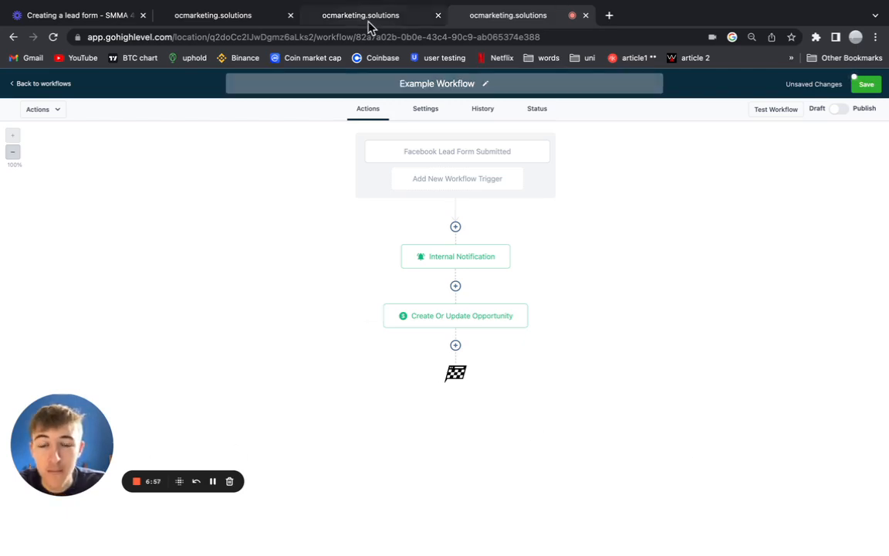
click(867, 84)
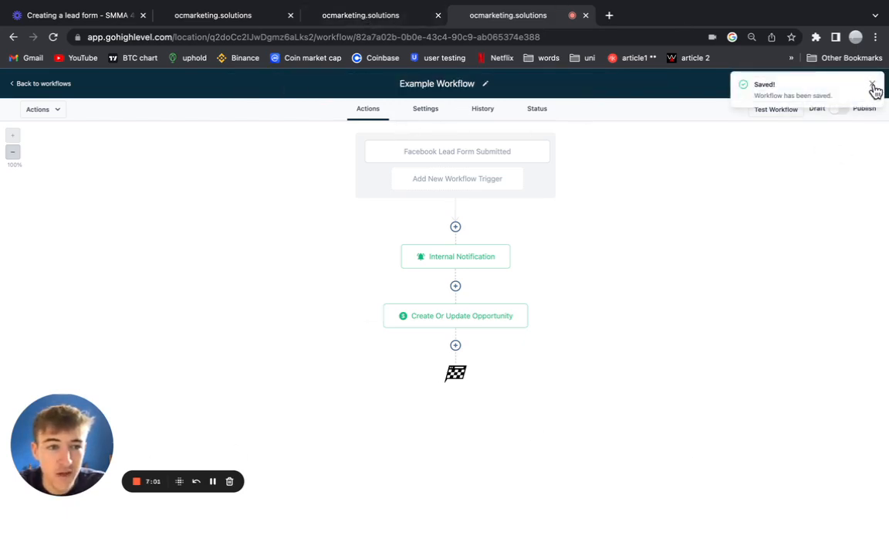
click(872, 85)
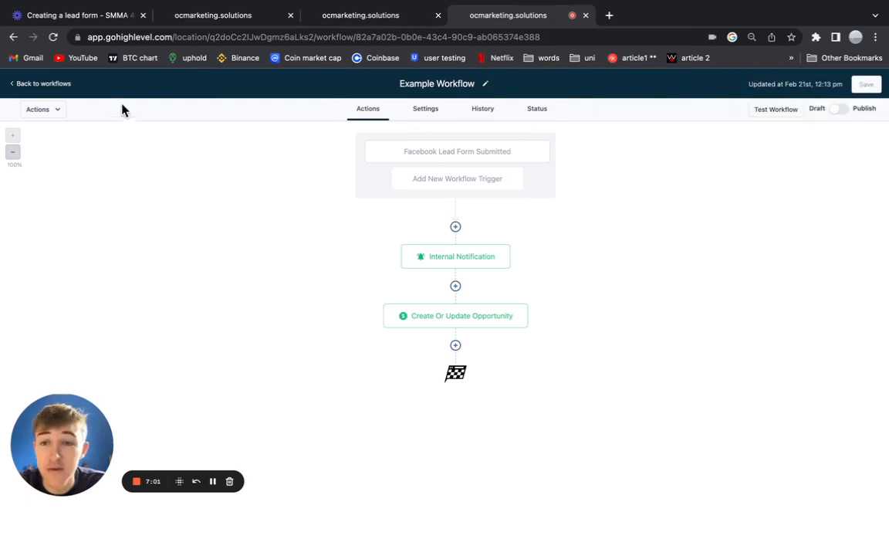
click(388, 22)
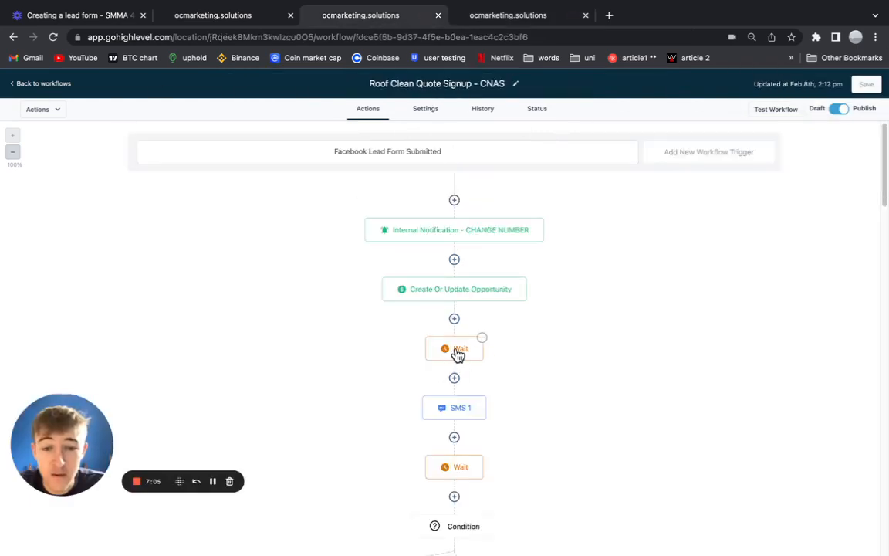
Check the reference workflow's Wait step settings, then return to Example Workflow.
click(459, 353)
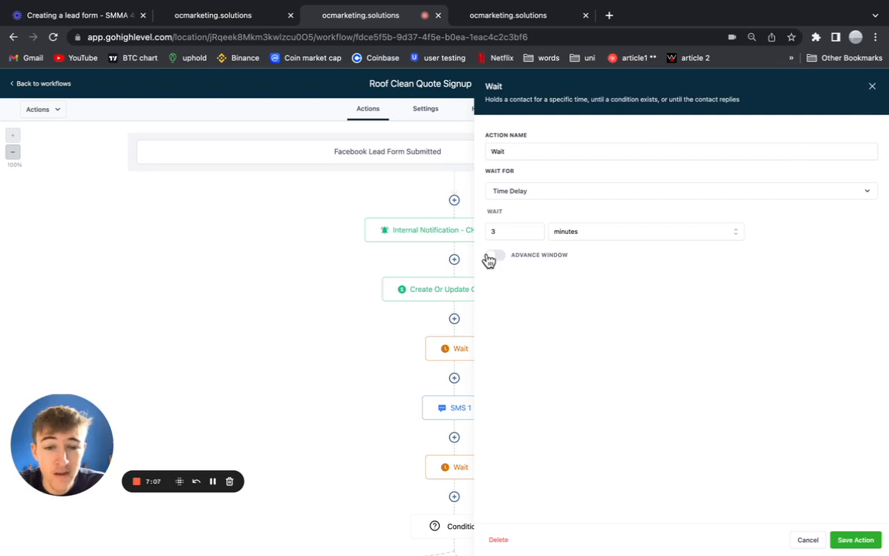
click(871, 87)
click(490, 15)
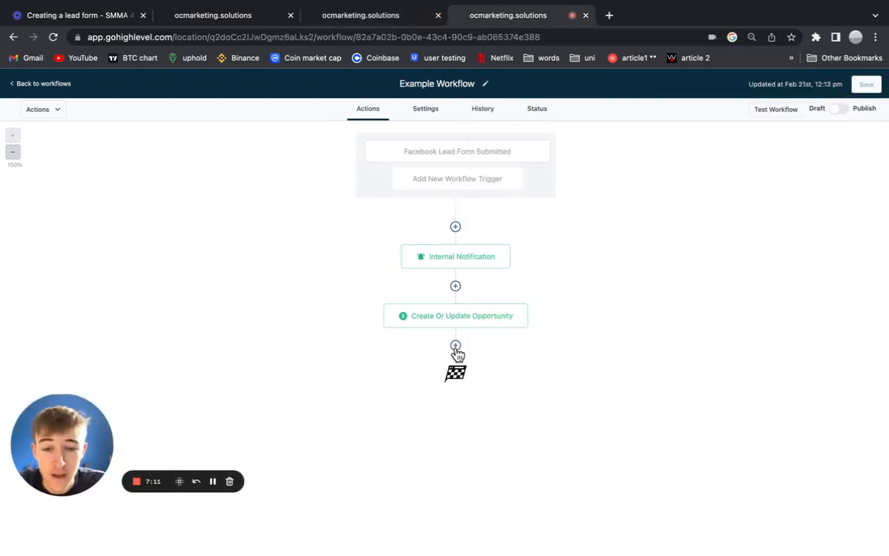
Add a 3-minute Wait after Create Or Update Opportunity and save the workflow.
click(455, 346)
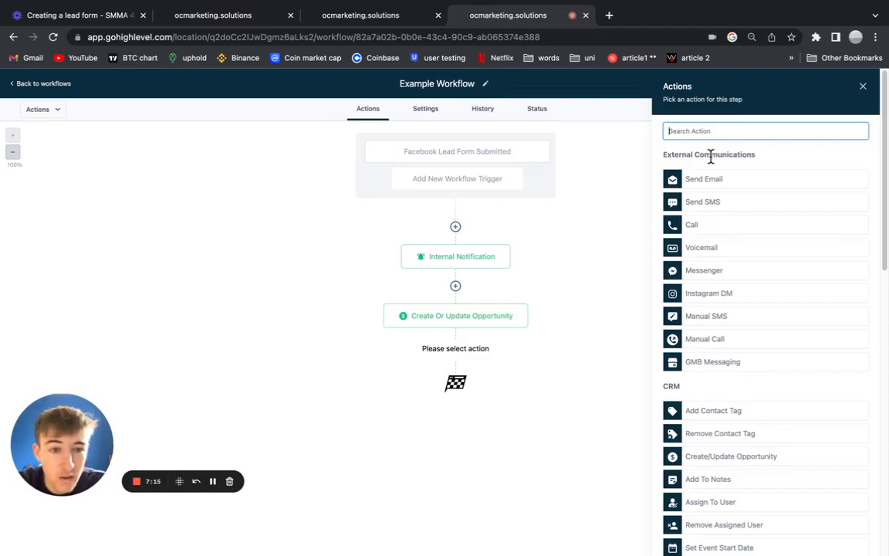
text(wa)
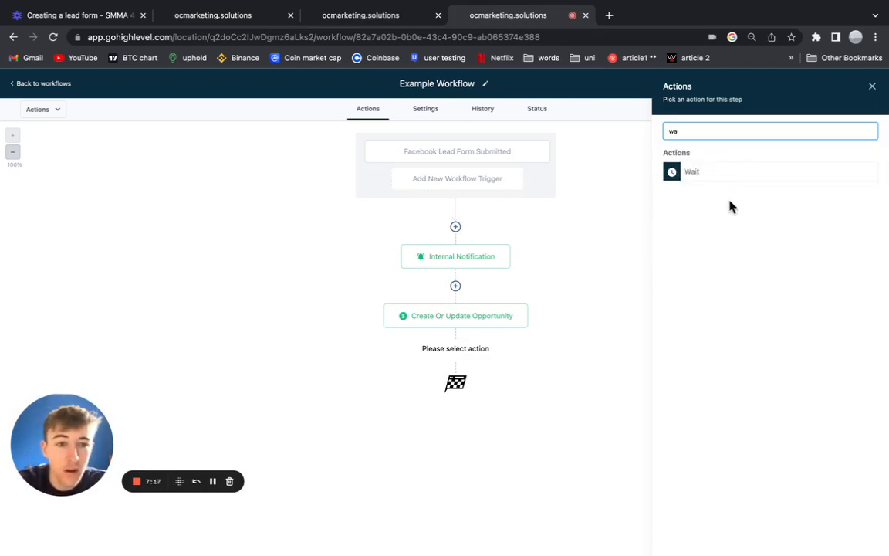
click(731, 181)
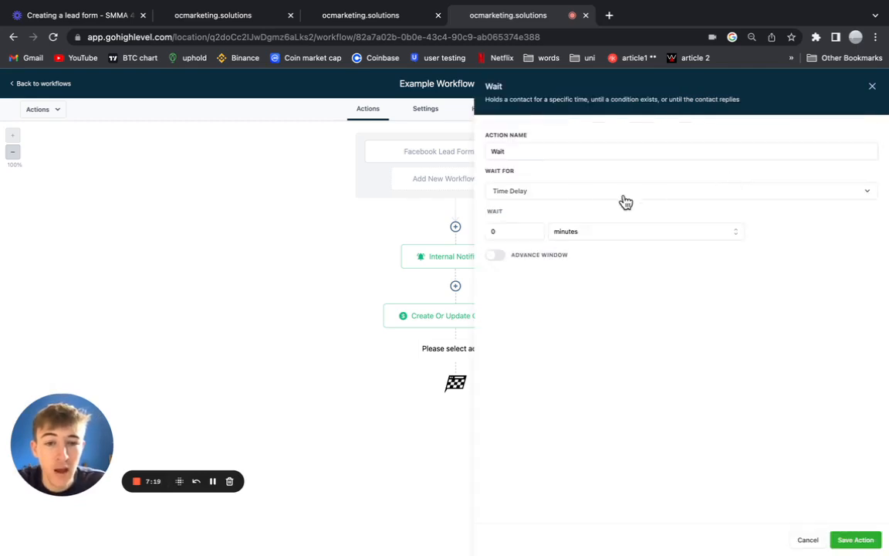
click(535, 228)
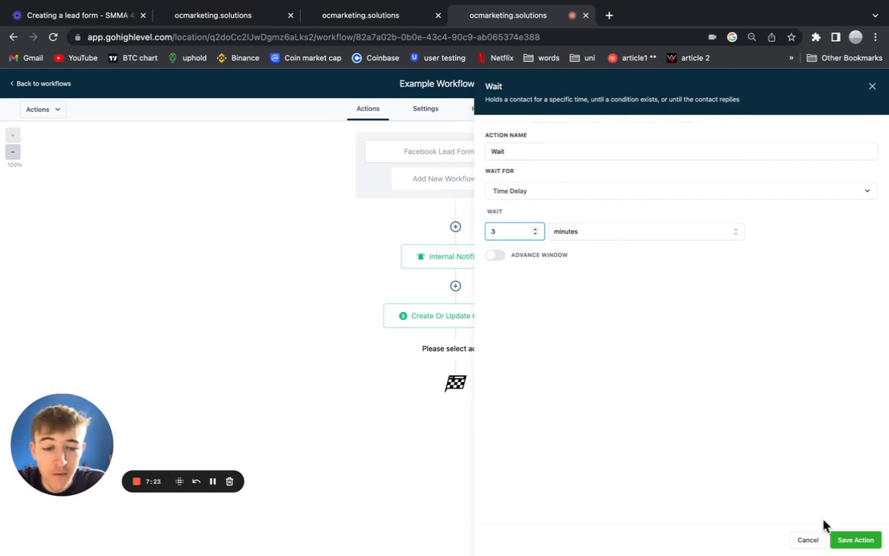
click(861, 538)
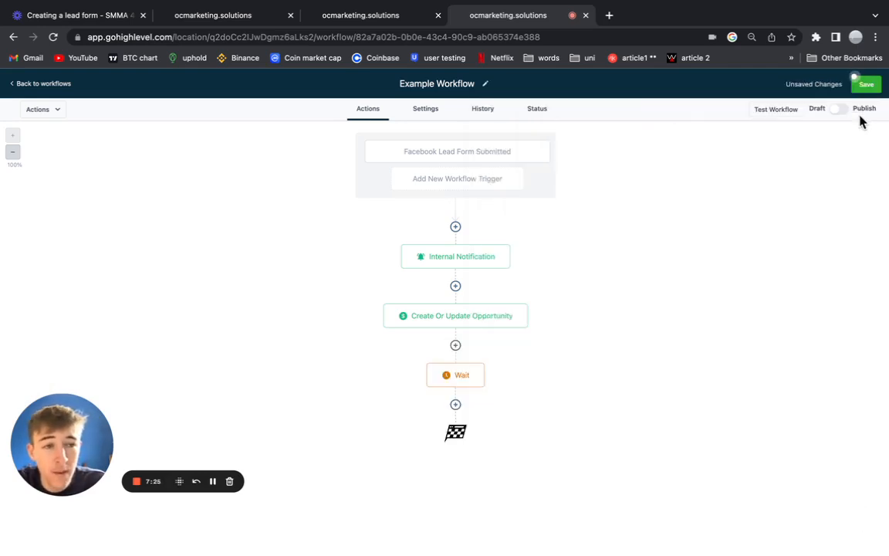
click(864, 85)
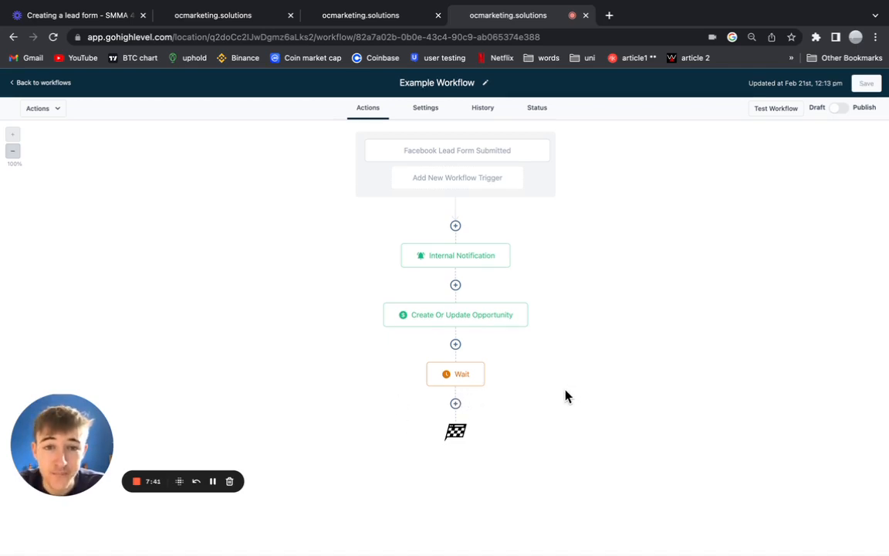
Recheck the new Wait step's settings, then switch to the Roof Clean Quote Signup - CNAS workflow.
click(451, 381)
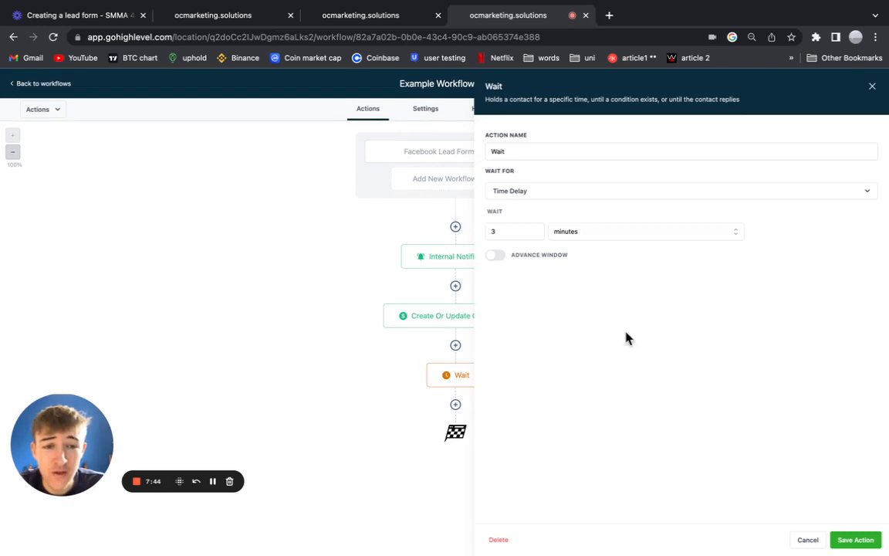
click(872, 88)
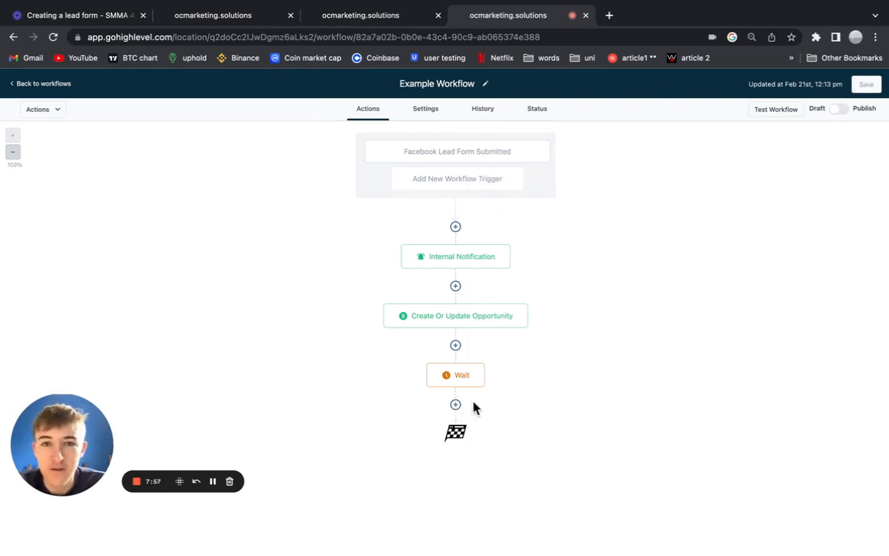
click(358, 23)
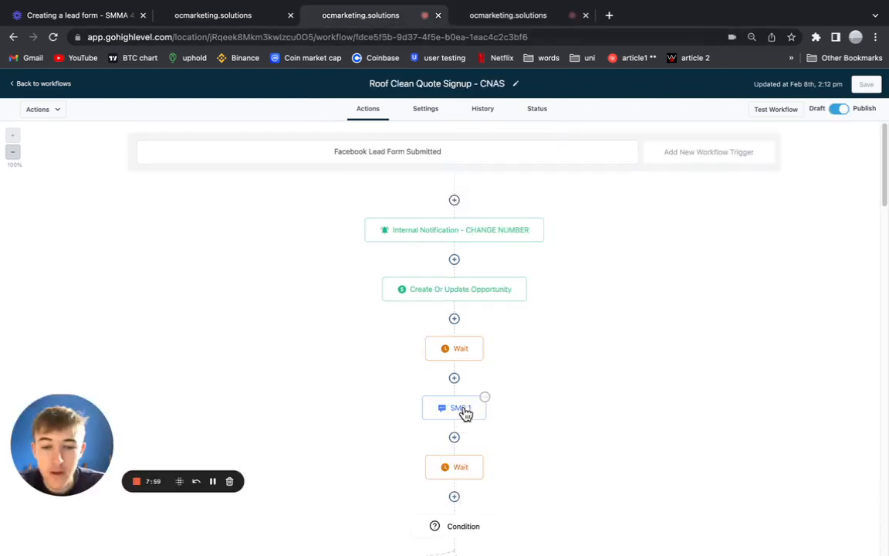
Read the reference SMS 1 message, noting the company name and address-request paragraph, then return to Example Workflow.
click(461, 409)
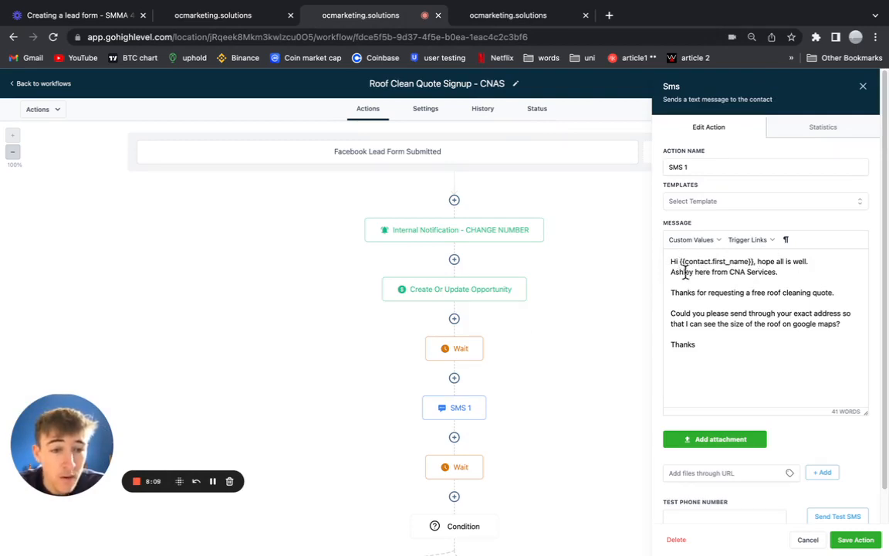
drag(671, 271, 735, 271)
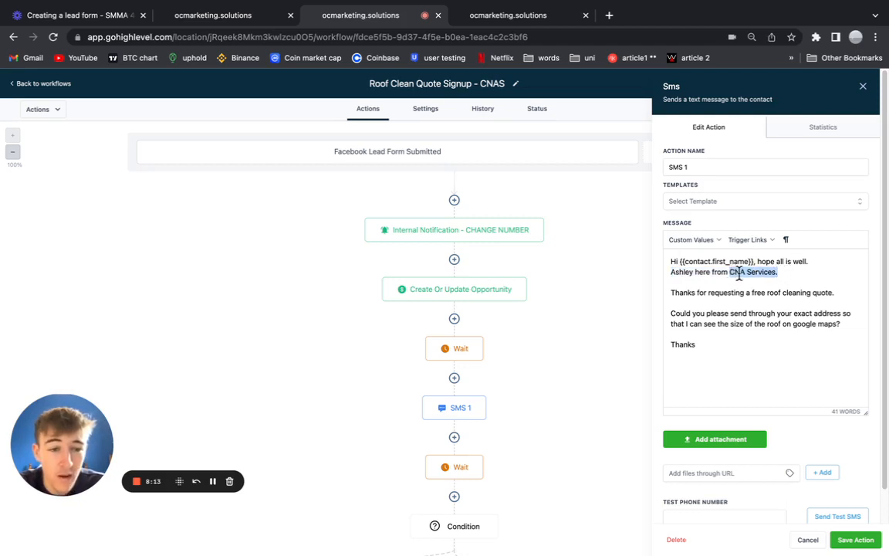
scroll(698, 295, down, 1)
click(700, 288)
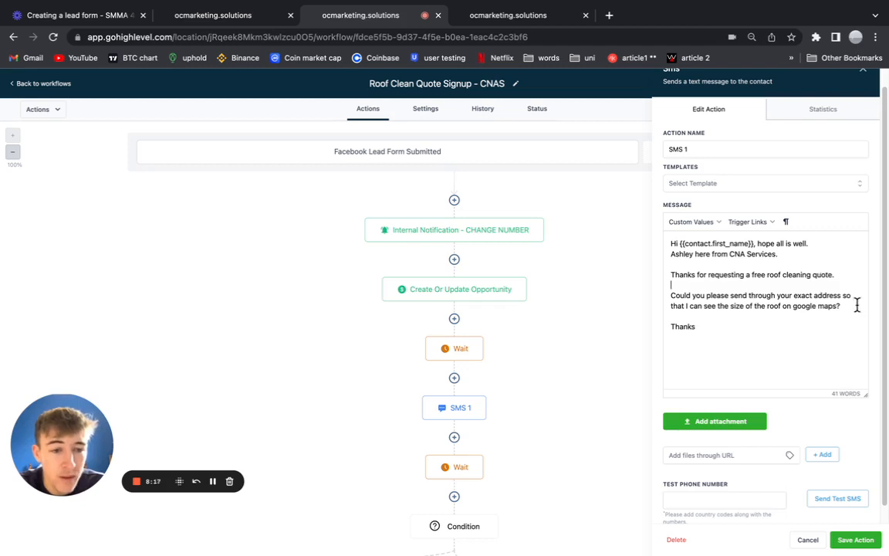
drag(853, 307, 673, 295)
click(731, 343)
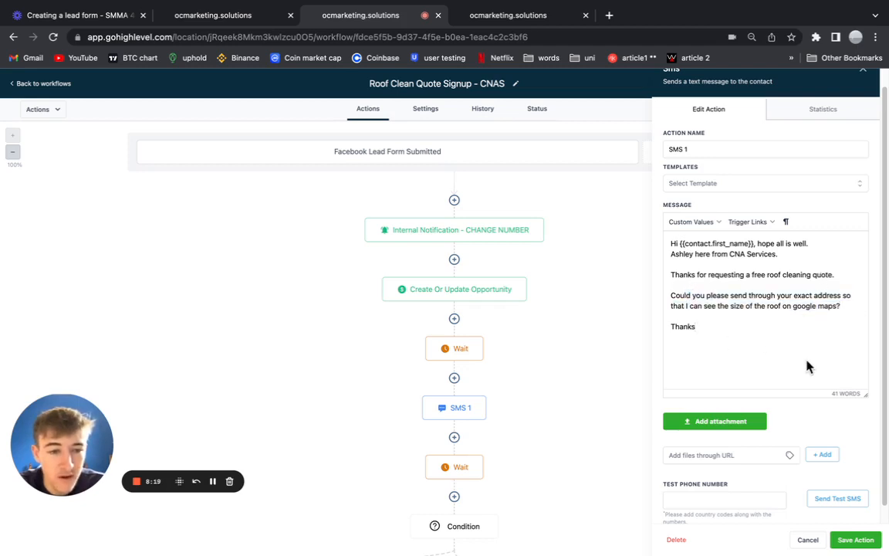
click(858, 539)
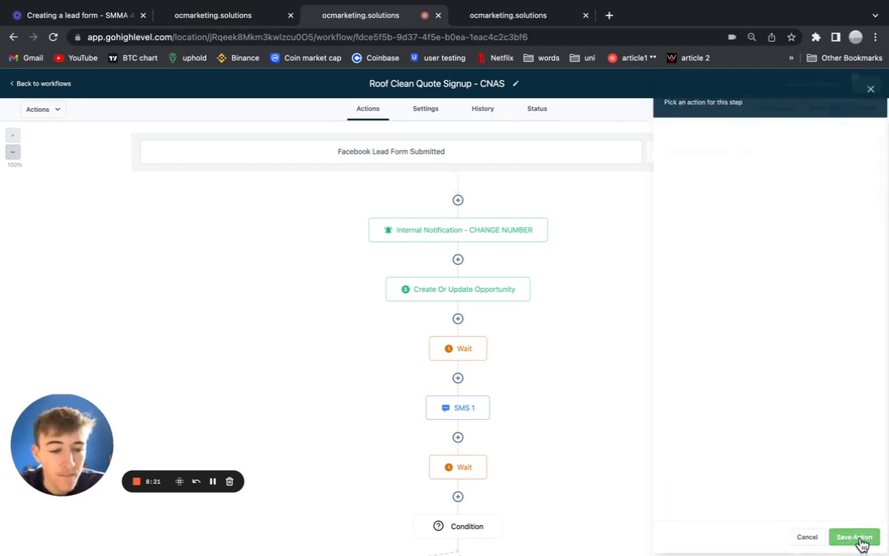
click(500, 17)
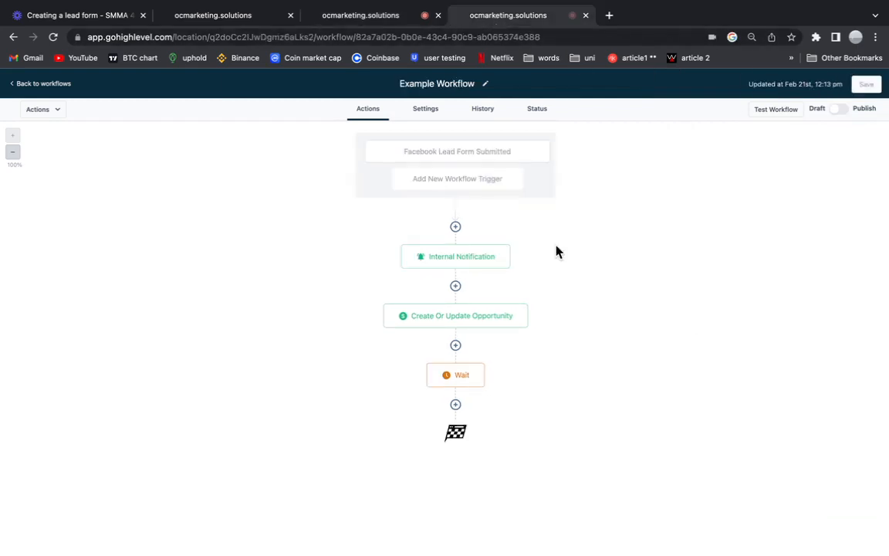
Add a Send SMS step after the Wait with the message "Hi {{contact.first_name}},".
click(456, 406)
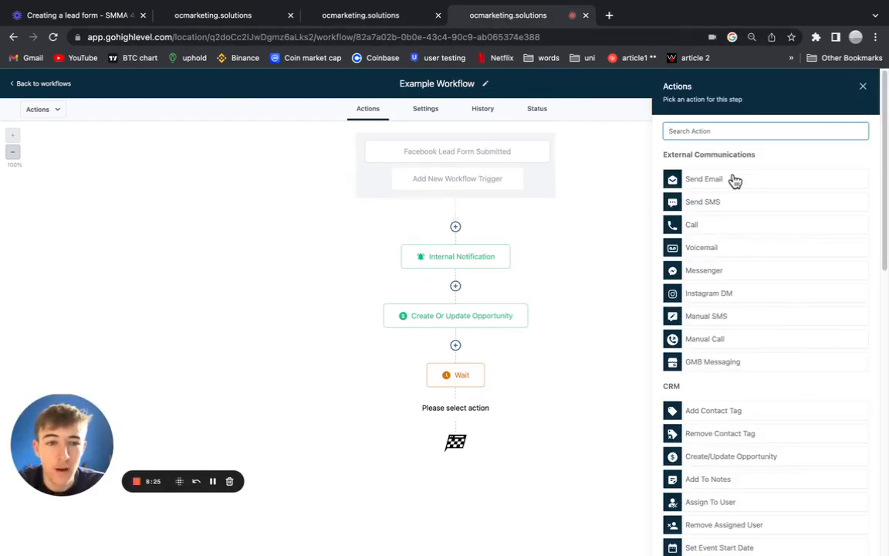
click(721, 203)
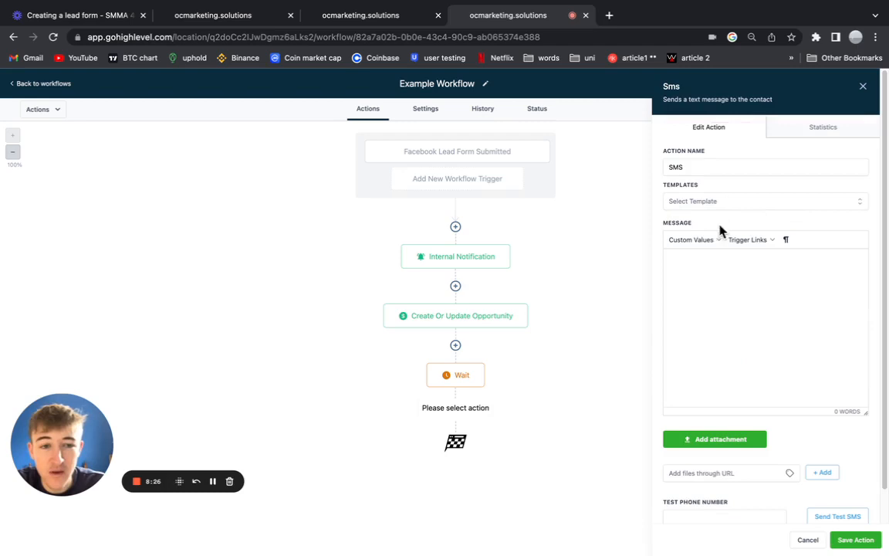
click(721, 286)
text(H)
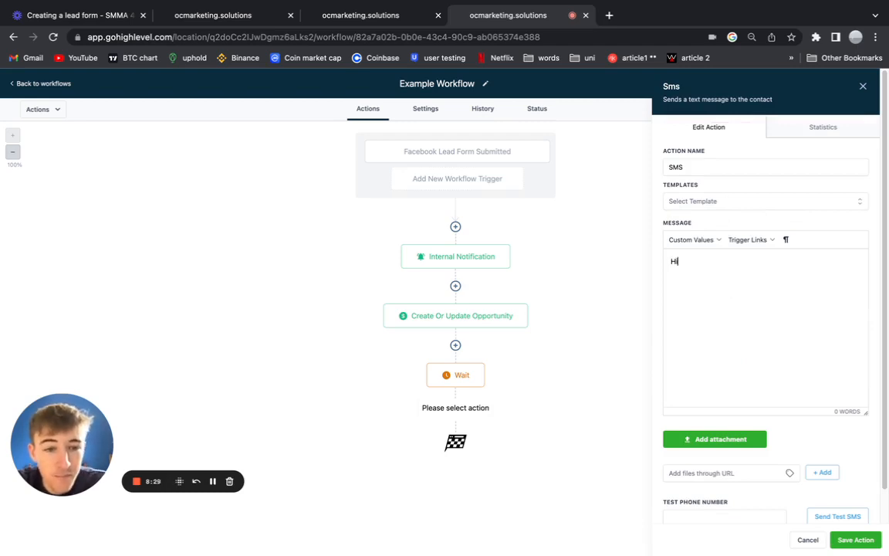
text(i)
click(692, 240)
mouse_move(714, 257)
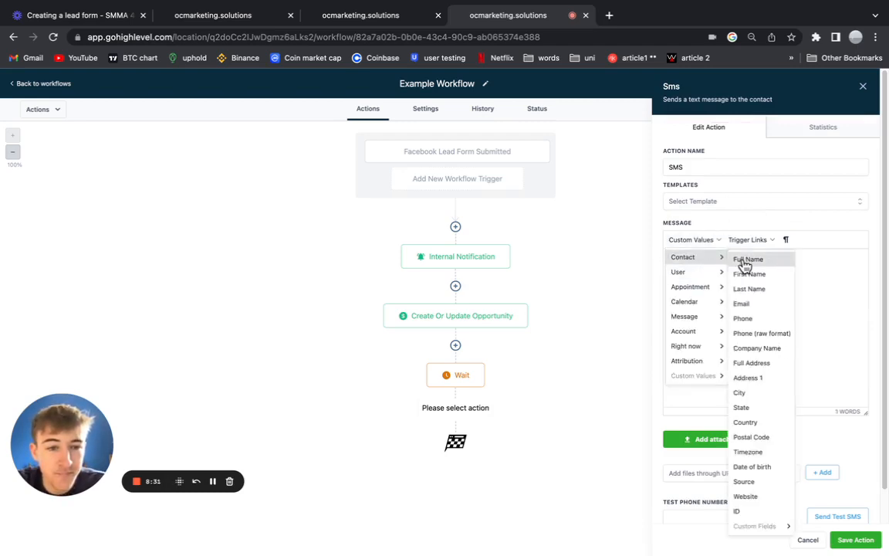
click(752, 274)
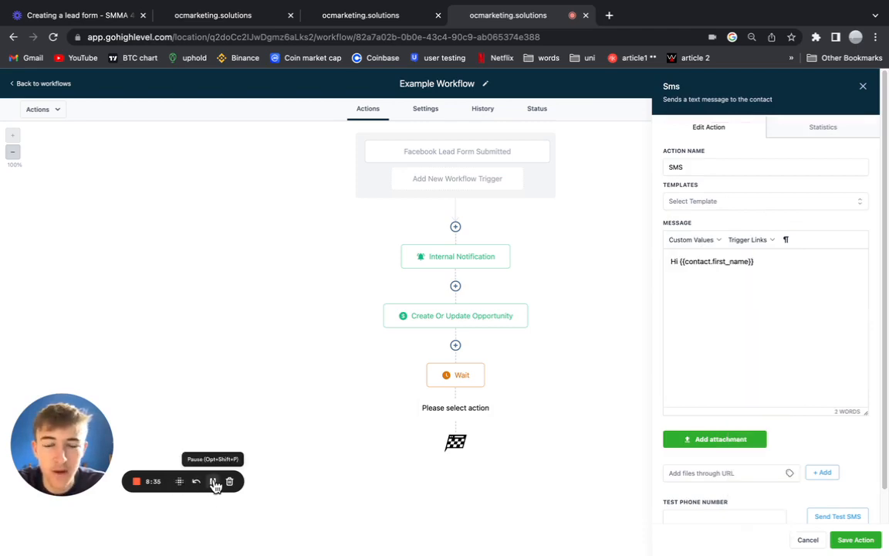
text(,)
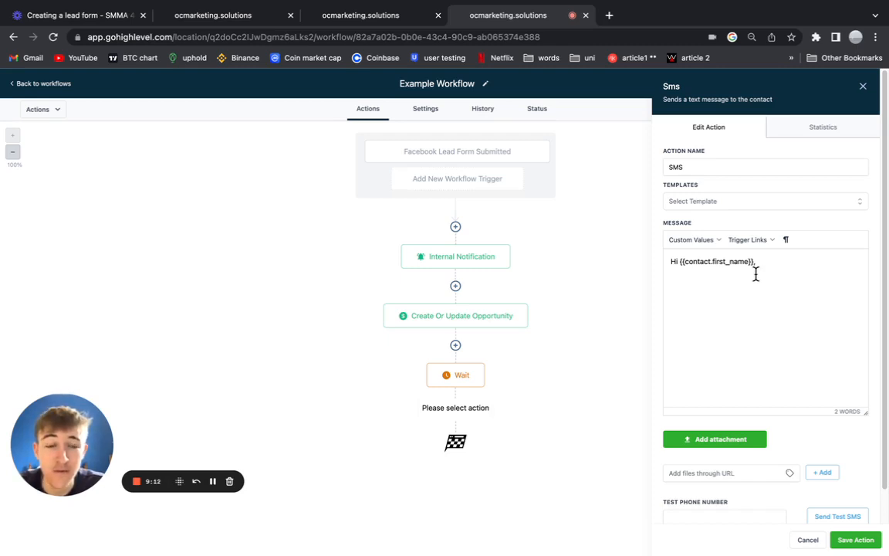
key(Return)
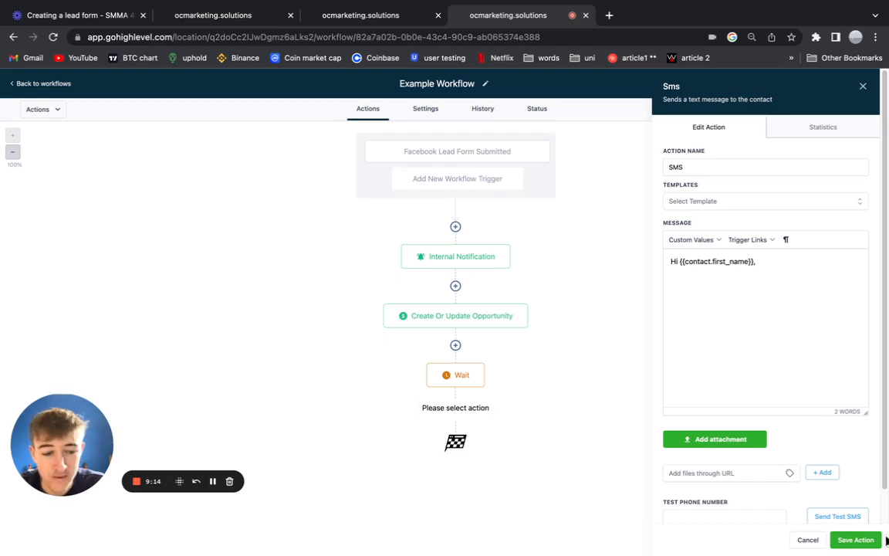
click(863, 540)
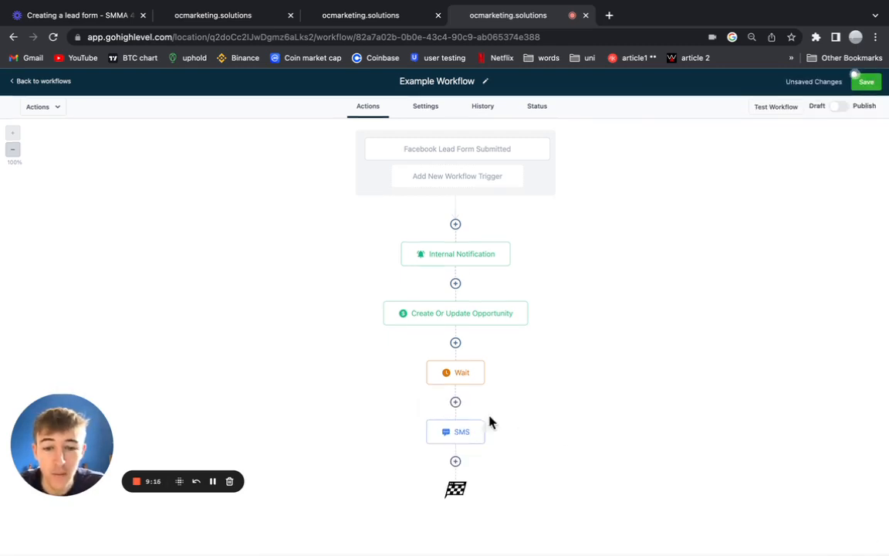
Rename the SMS step to SMS 1, save the workflow, and switch to the Roof Clean workflow.
click(459, 437)
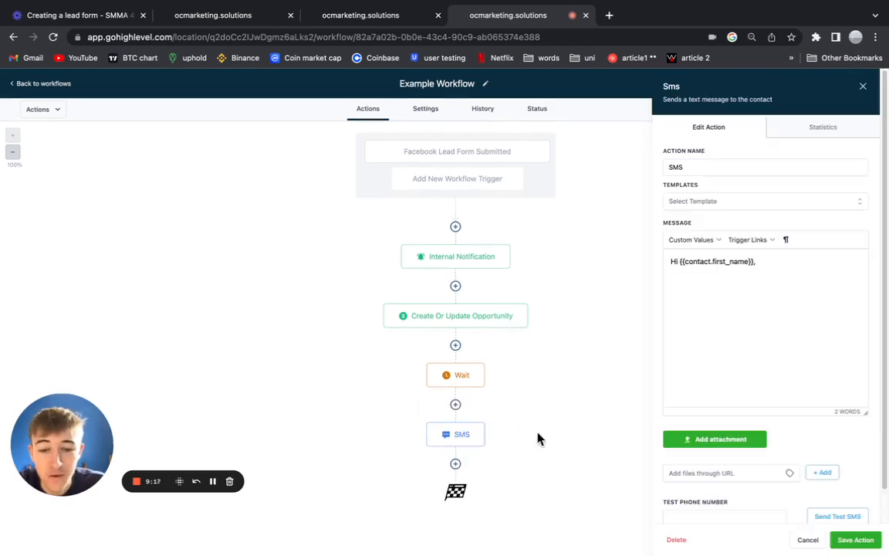
click(696, 166)
text(1)
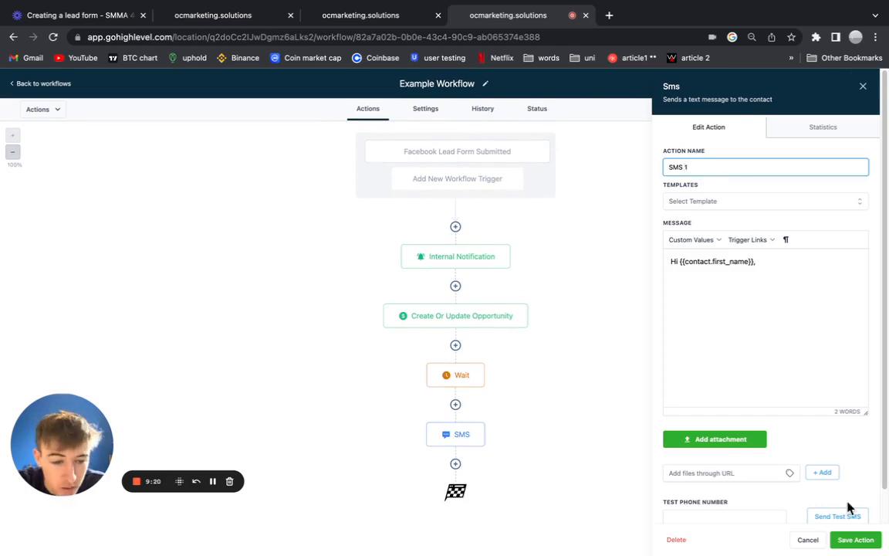
click(849, 540)
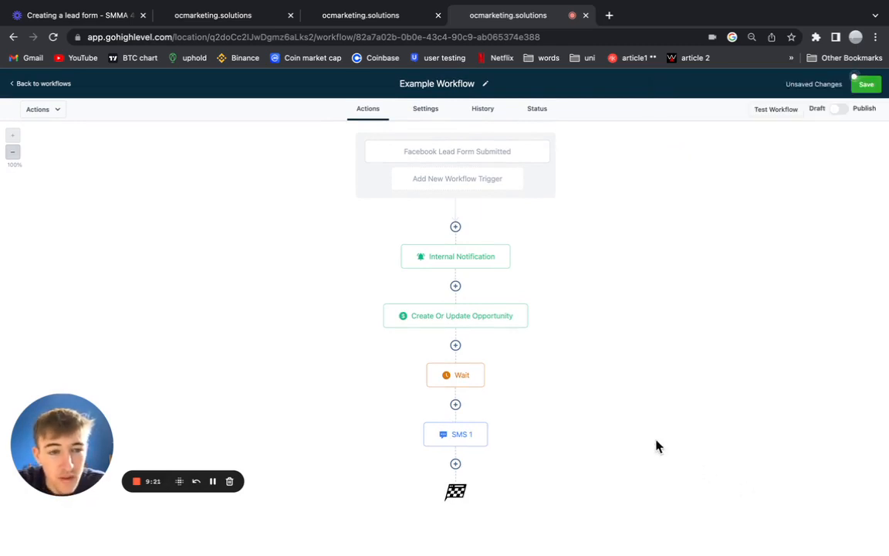
click(866, 85)
click(363, 16)
scroll(491, 390, down, 3)
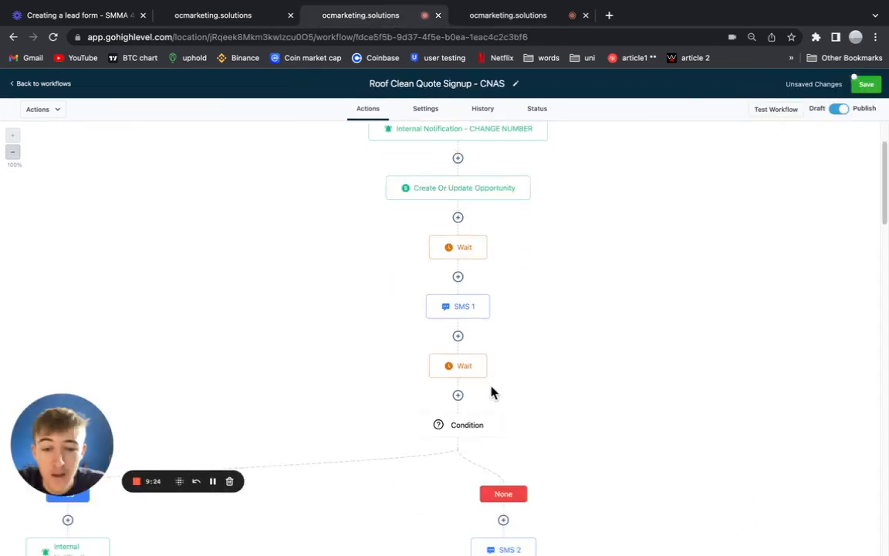
Add a Wait step after SMS 1, comparing against the reference workflow's reply-wait settings.
click(494, 17)
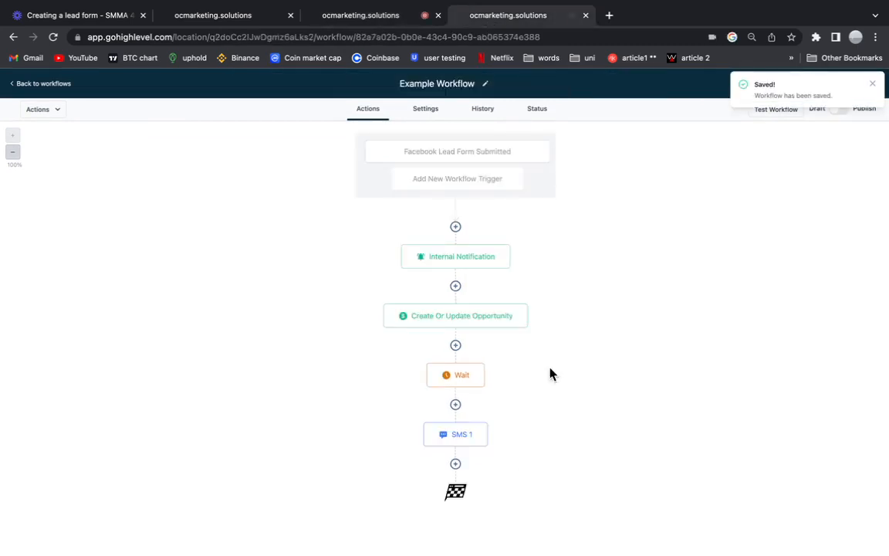
click(455, 463)
text(wait)
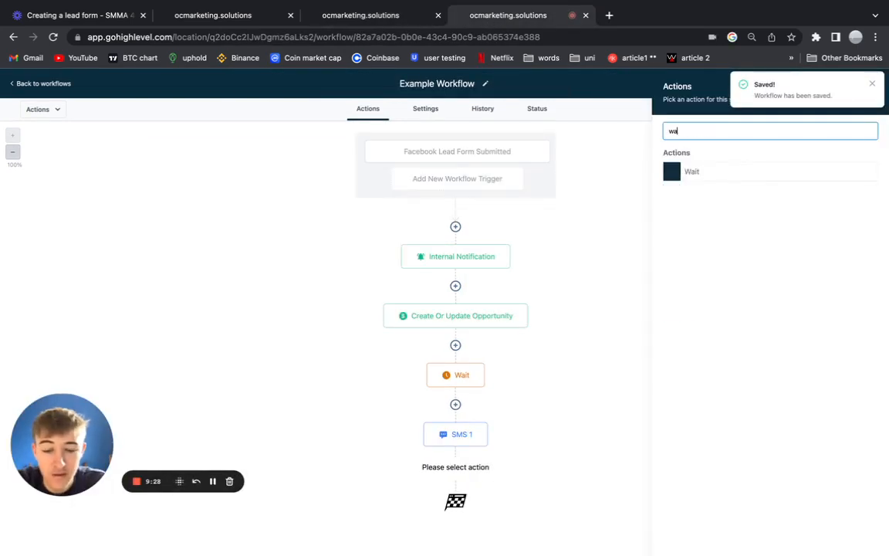
click(741, 173)
click(403, 17)
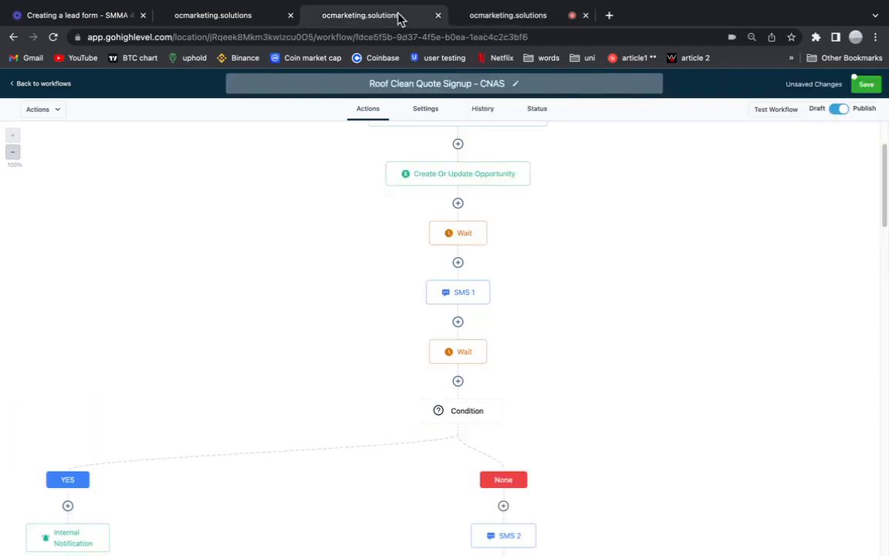
click(459, 351)
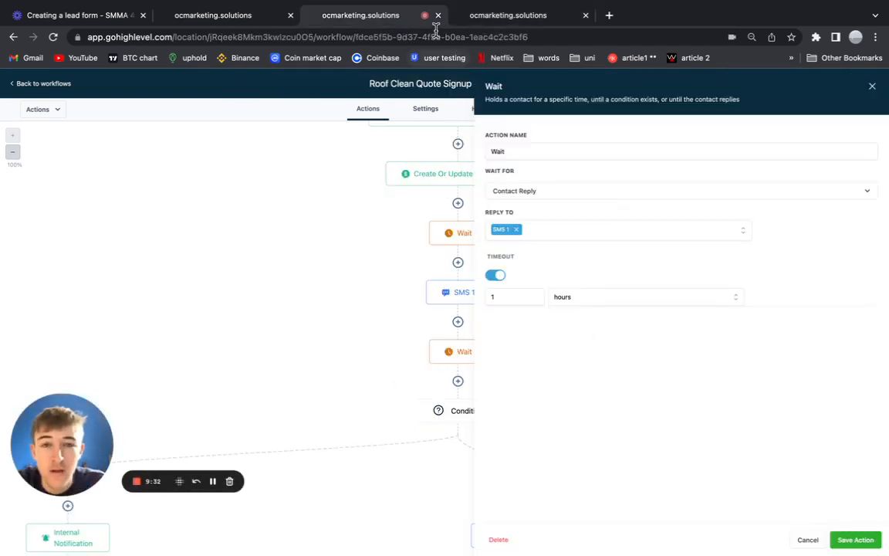
click(488, 16)
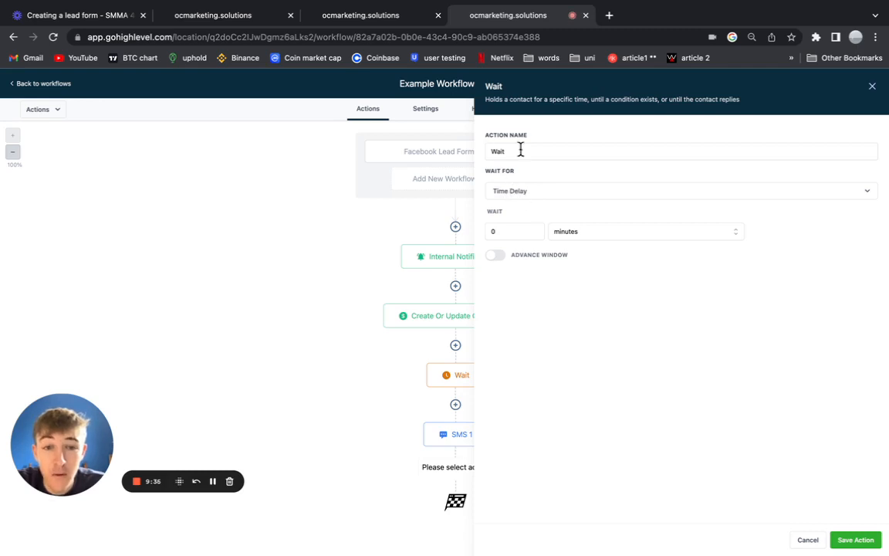
Set the Wait to Contact Reply on SMS 1 with a 1-hour timeout and save it.
click(531, 192)
scroll(532, 301, down, 4)
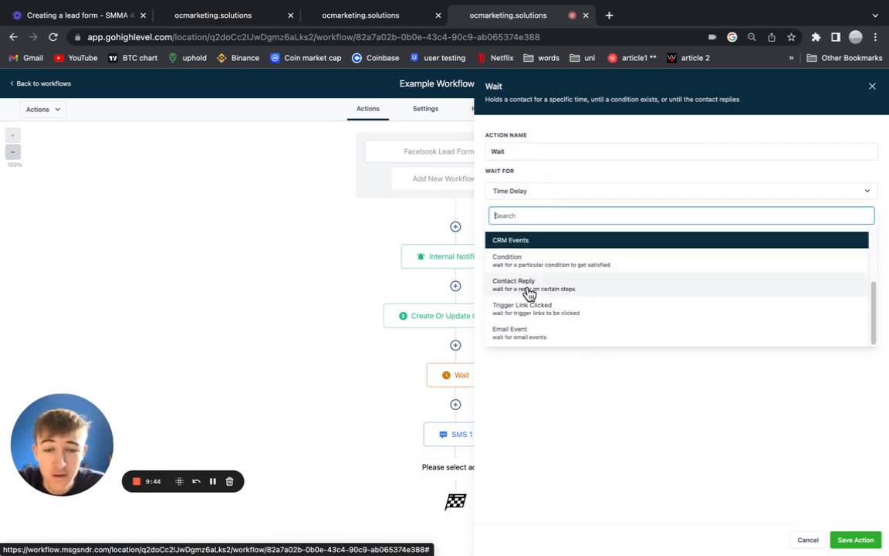
click(529, 294)
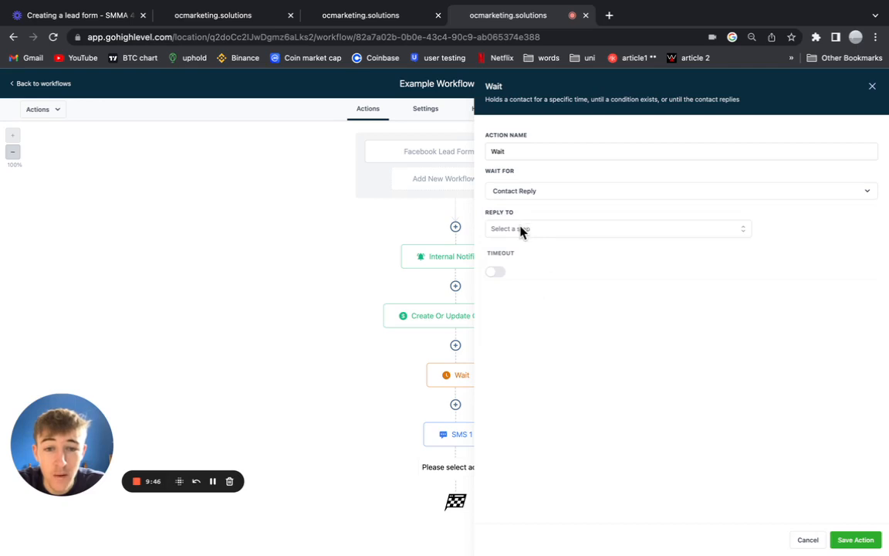
click(522, 230)
click(523, 287)
click(535, 316)
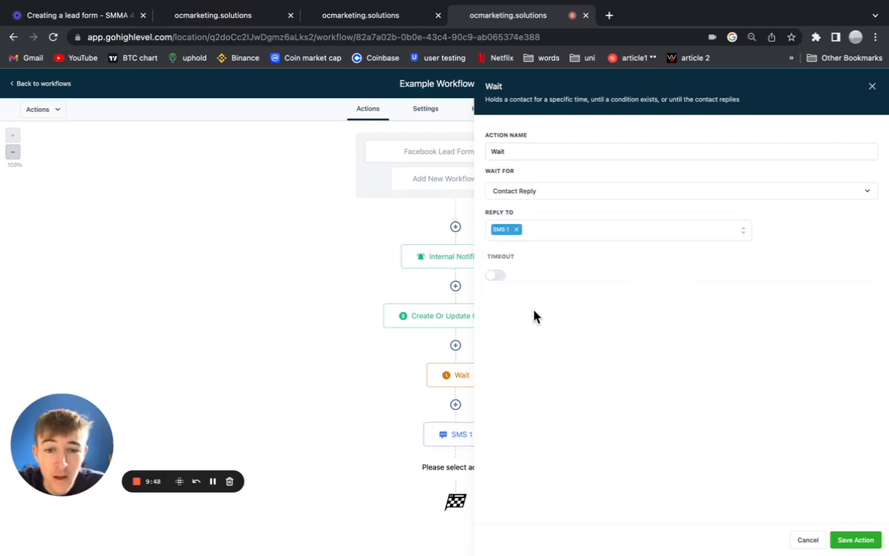
click(498, 277)
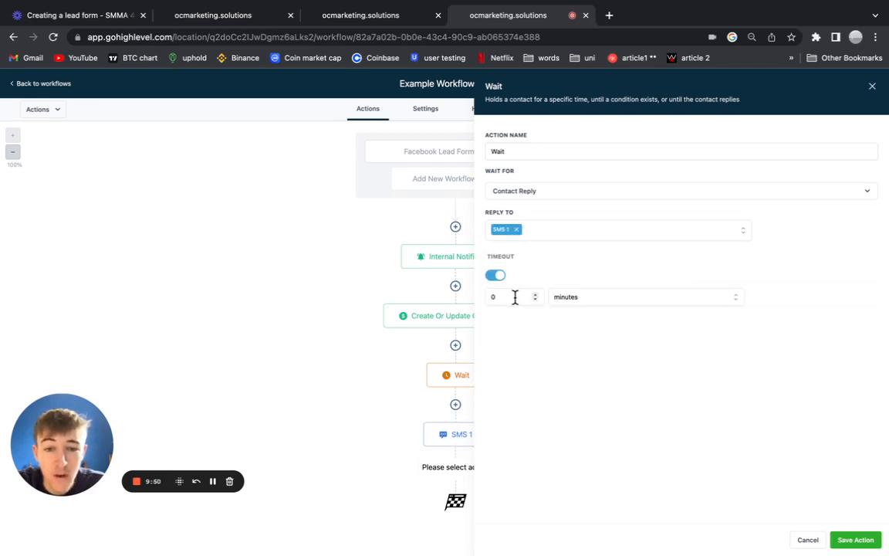
click(579, 300)
click(581, 334)
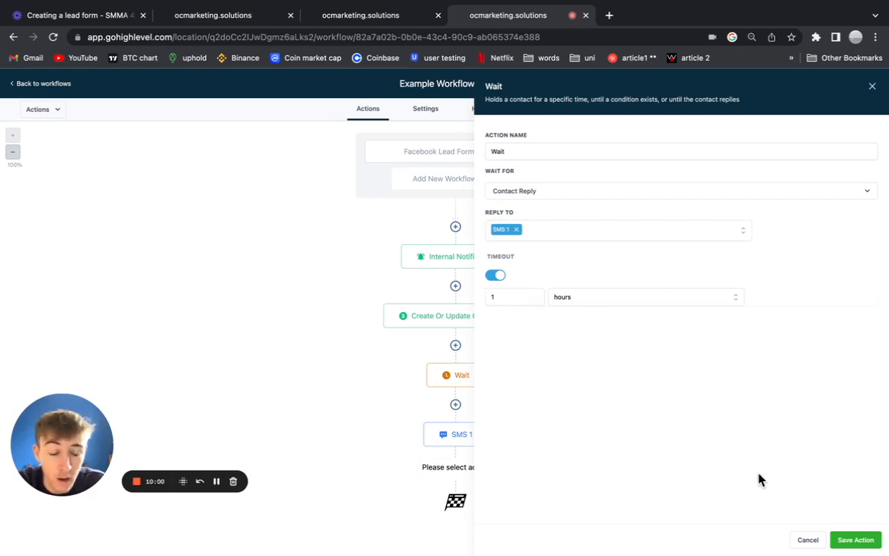
click(874, 540)
scroll(516, 423, down, 1)
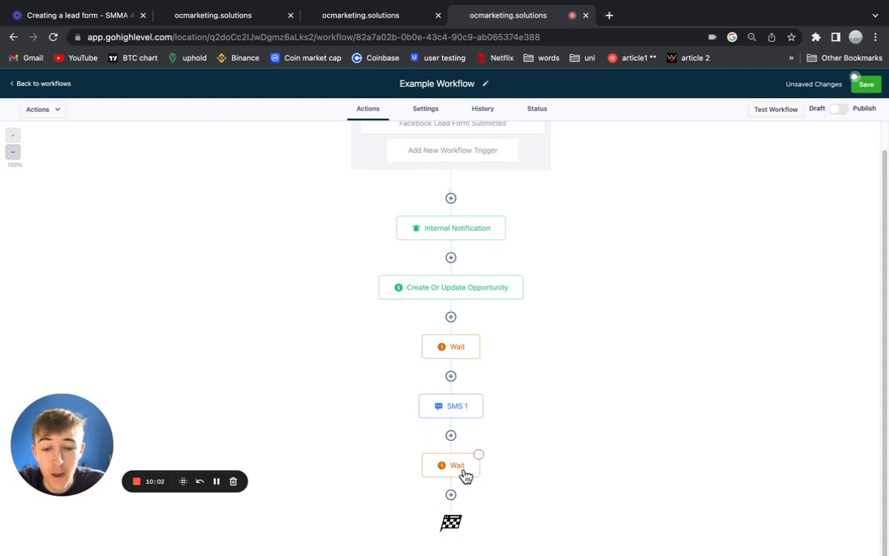
Add an If / Else condition after the reply Wait and clear the default branch name.
click(452, 496)
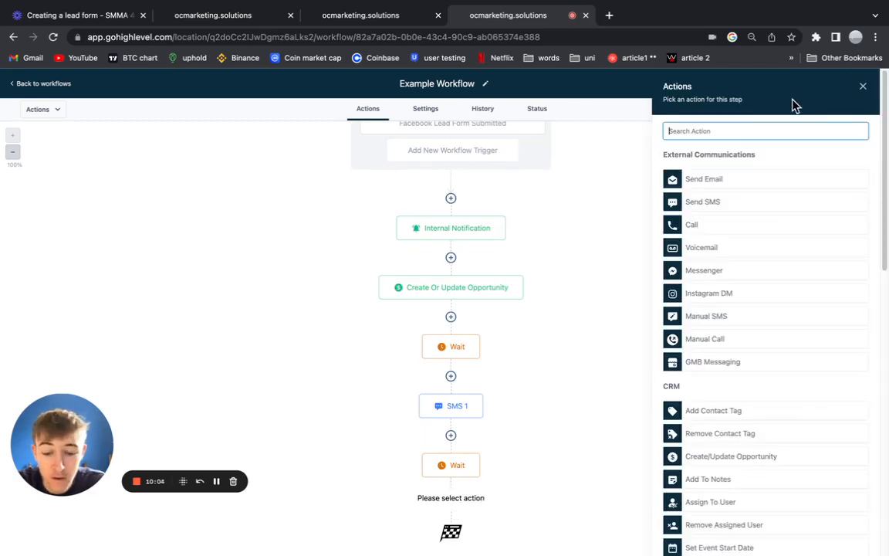
text(if)
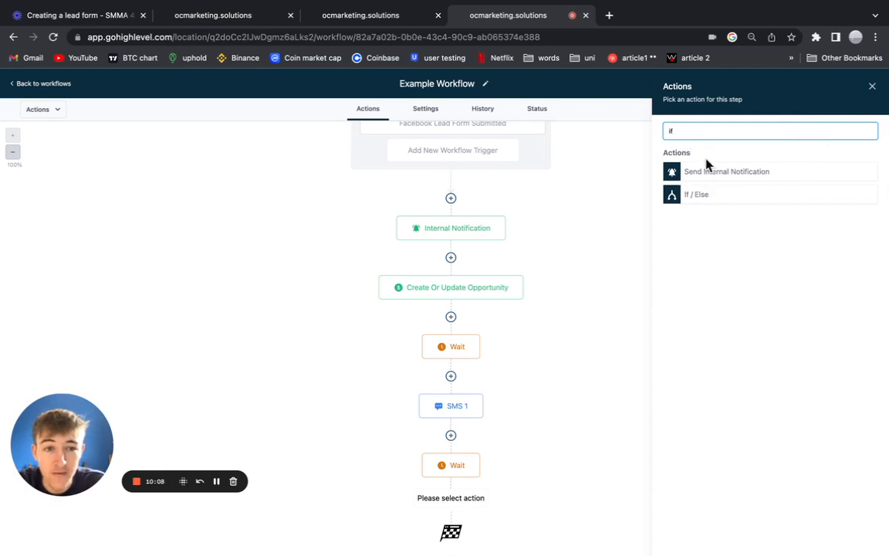
click(702, 196)
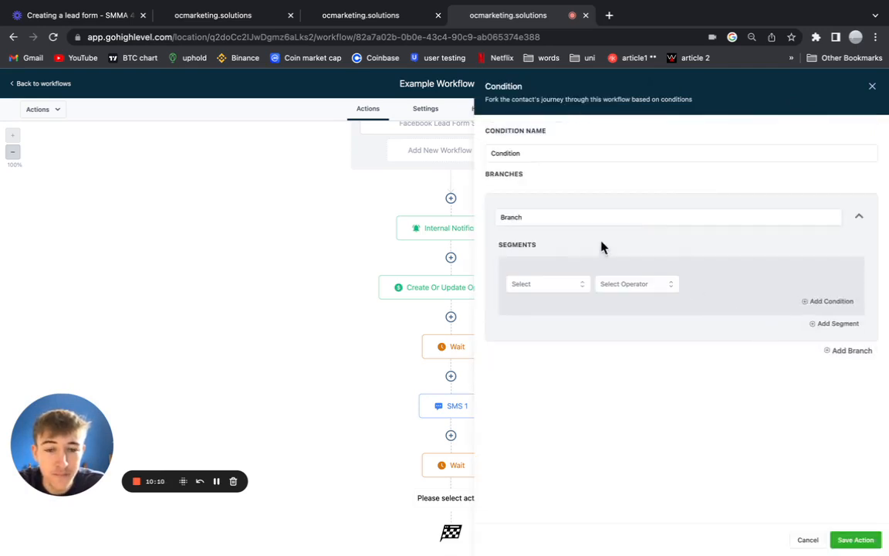
drag(549, 217, 494, 205)
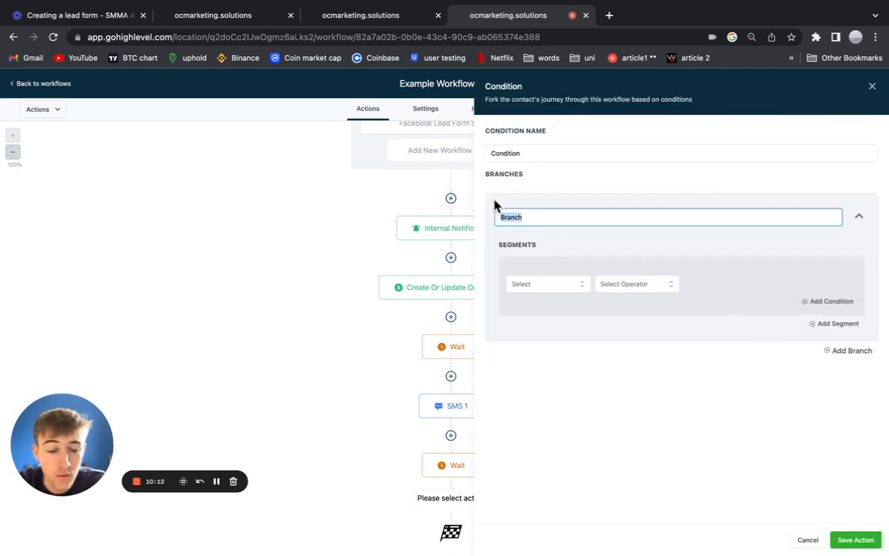
key(BackSpace)
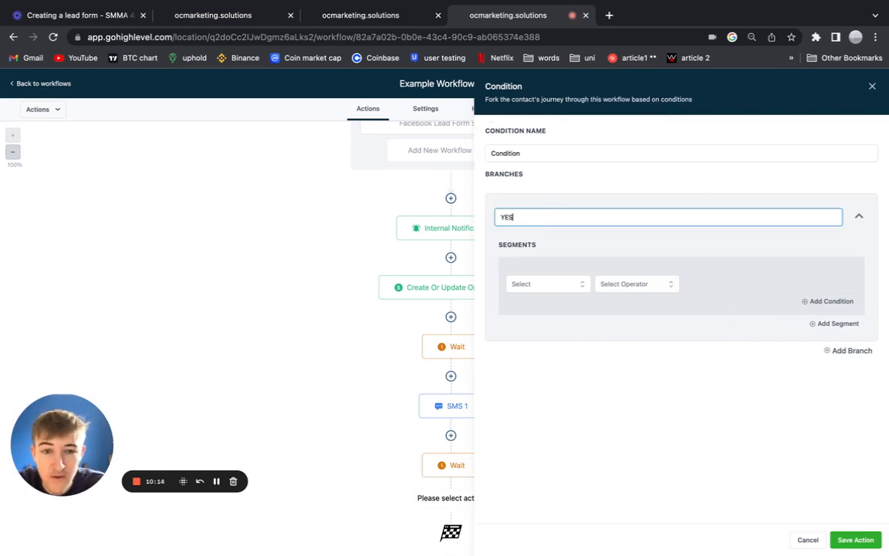
Make the YES branch require Contact Reply > Contact replied = Yes, then save the step and workflow.
click(564, 286)
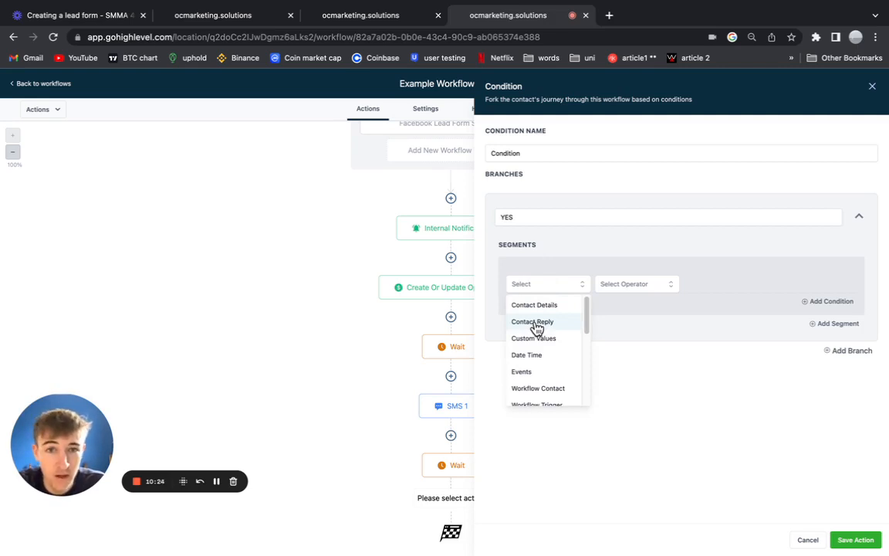
click(596, 248)
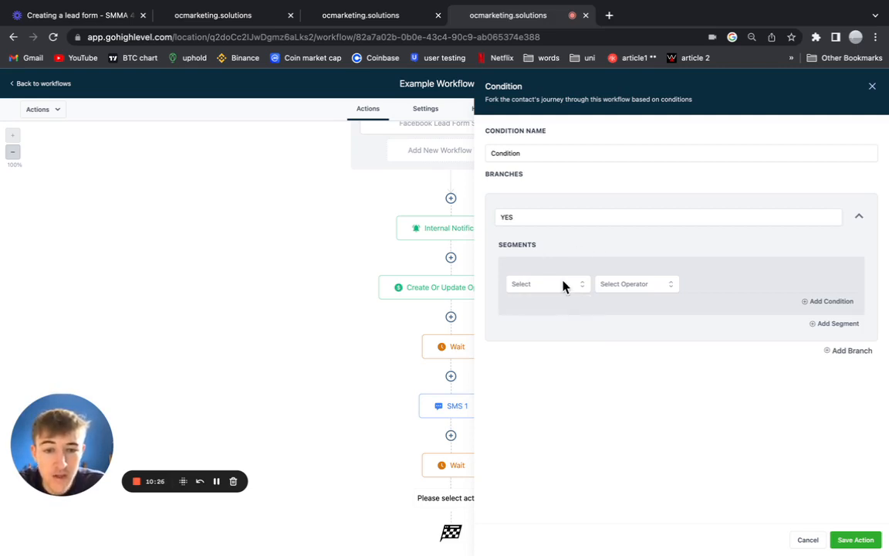
click(556, 286)
click(540, 324)
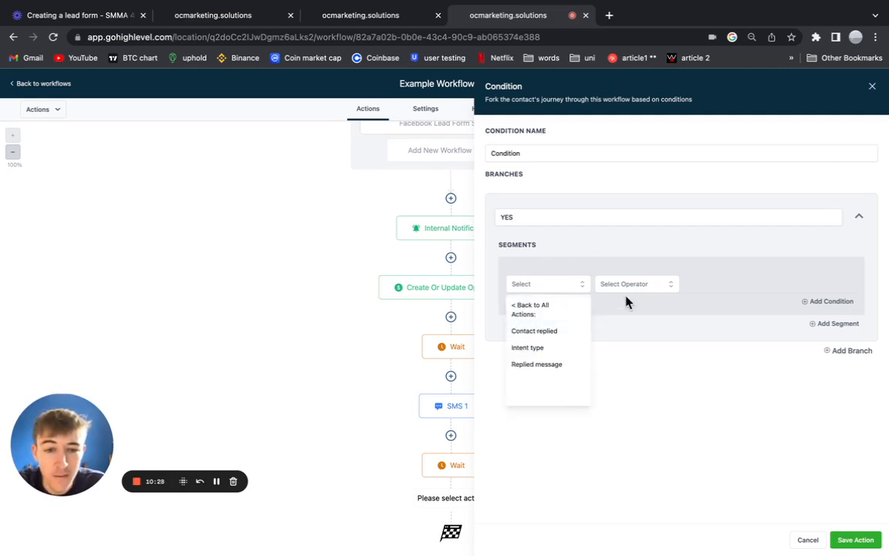
click(571, 334)
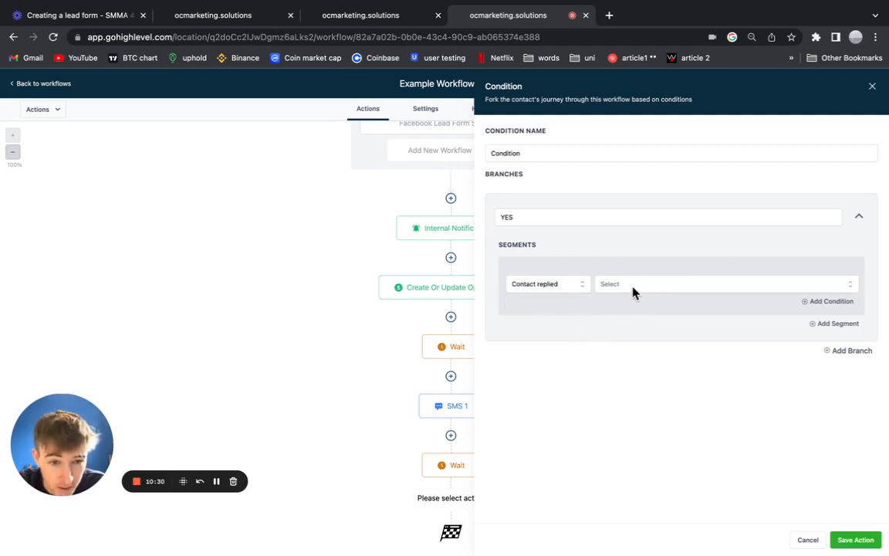
click(633, 287)
click(628, 344)
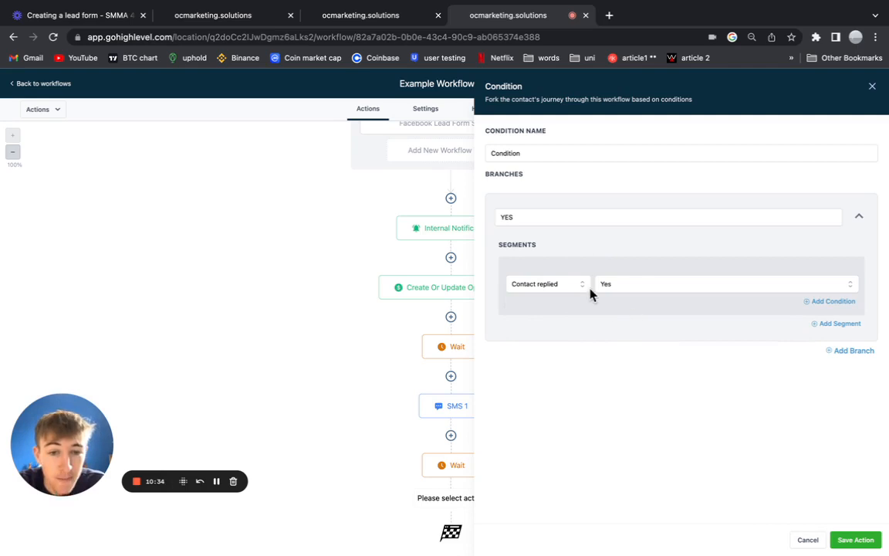
click(856, 540)
scroll(521, 423, down, 3)
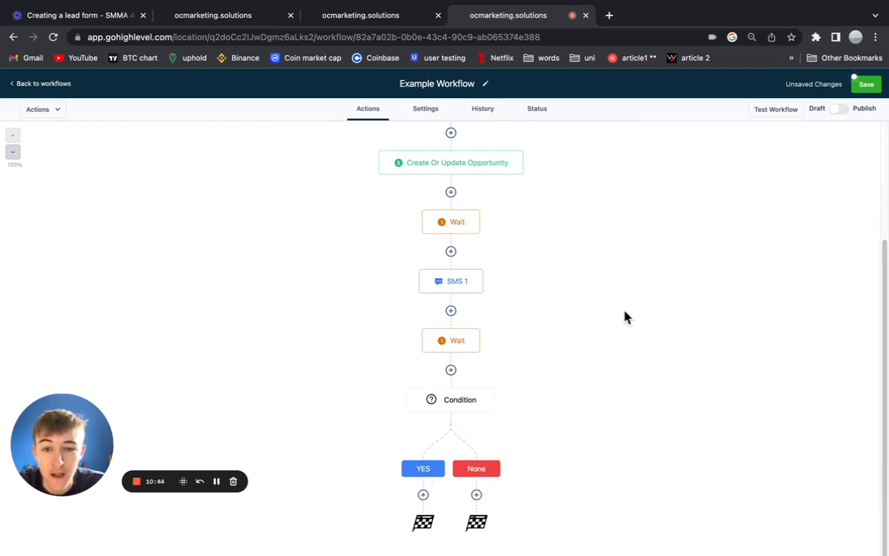
click(865, 84)
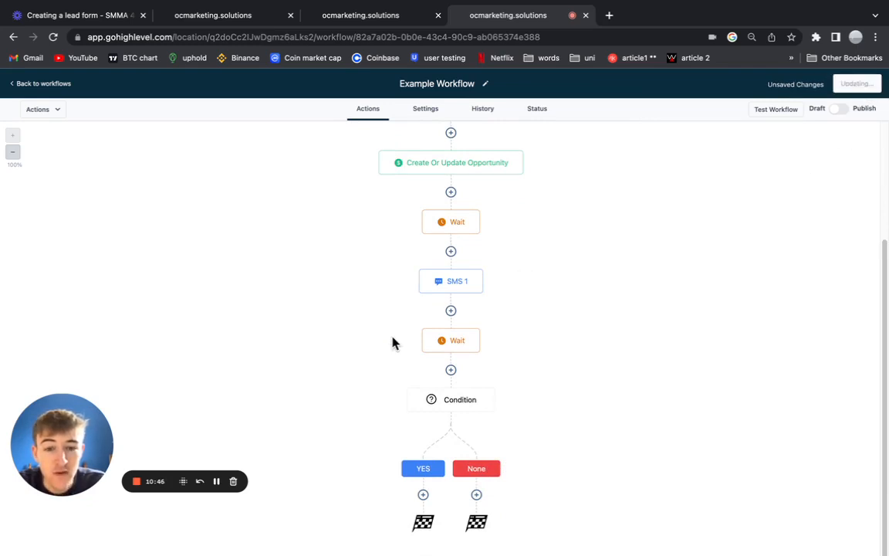
Inspect the second Wait step's settings twice, then switch to the Roof Clean Quote Signup workflow.
click(451, 346)
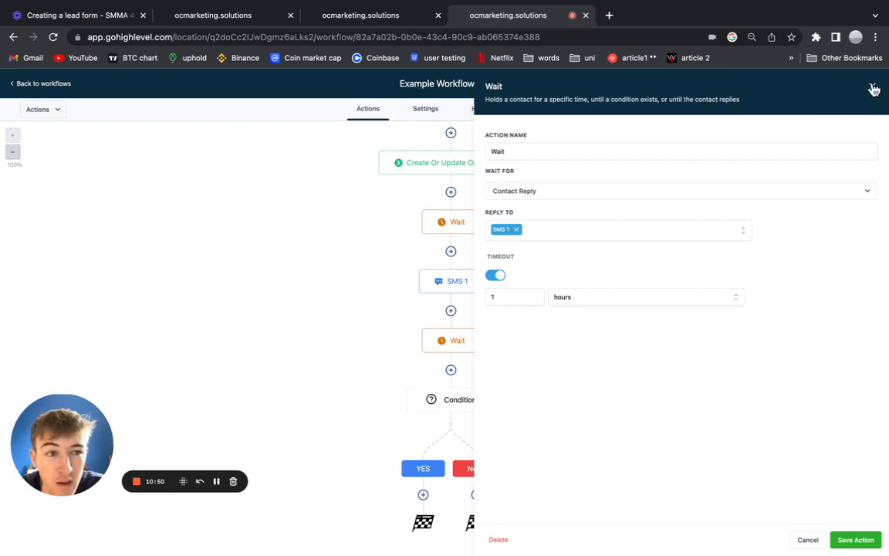
click(872, 88)
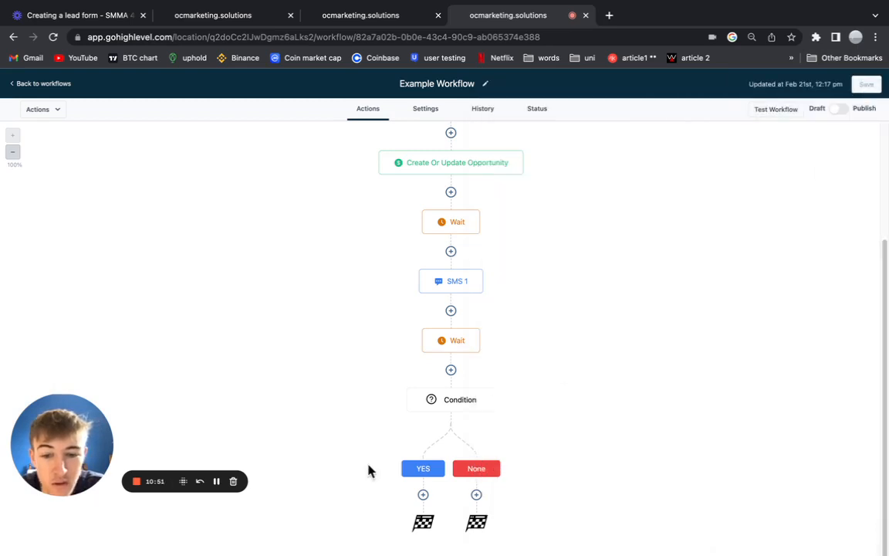
click(457, 341)
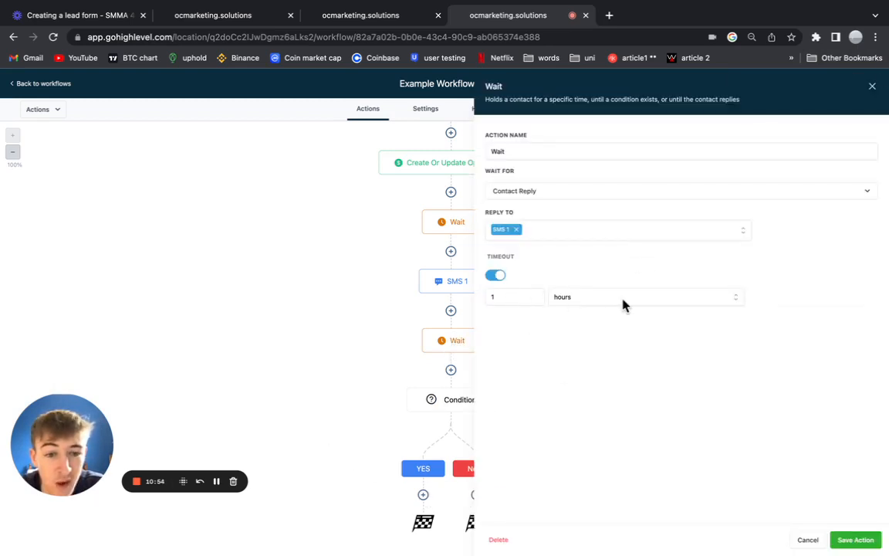
click(873, 87)
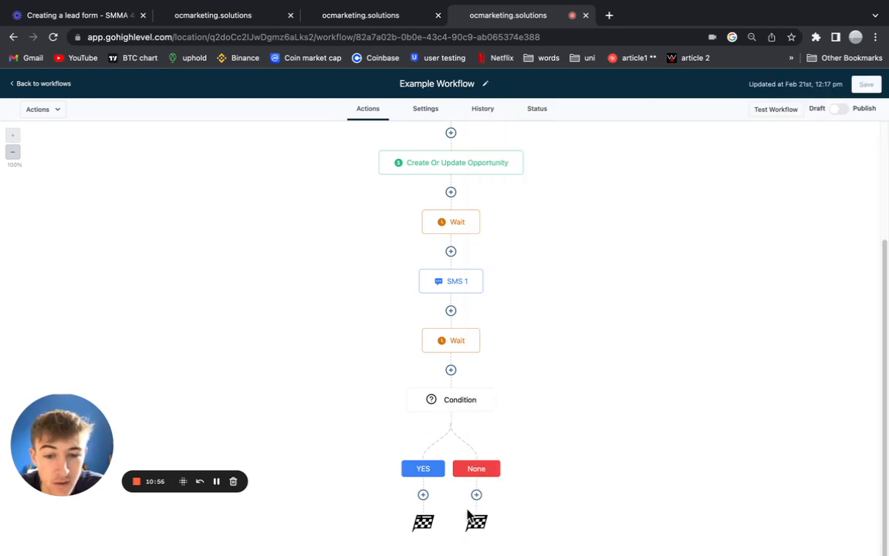
click(357, 24)
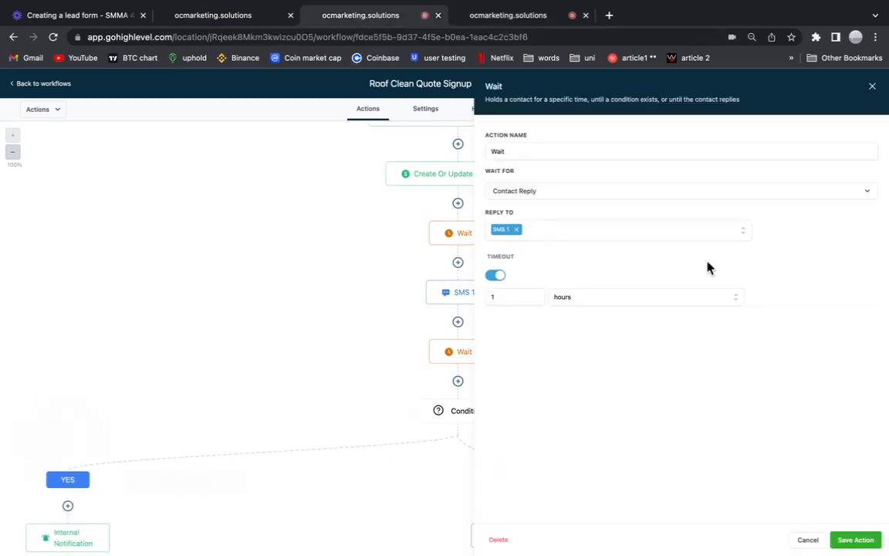
Close the reference wait settings, scroll through the Roof Clean workflow, and return to Example Workflow.
click(873, 86)
scroll(480, 343, down, 5)
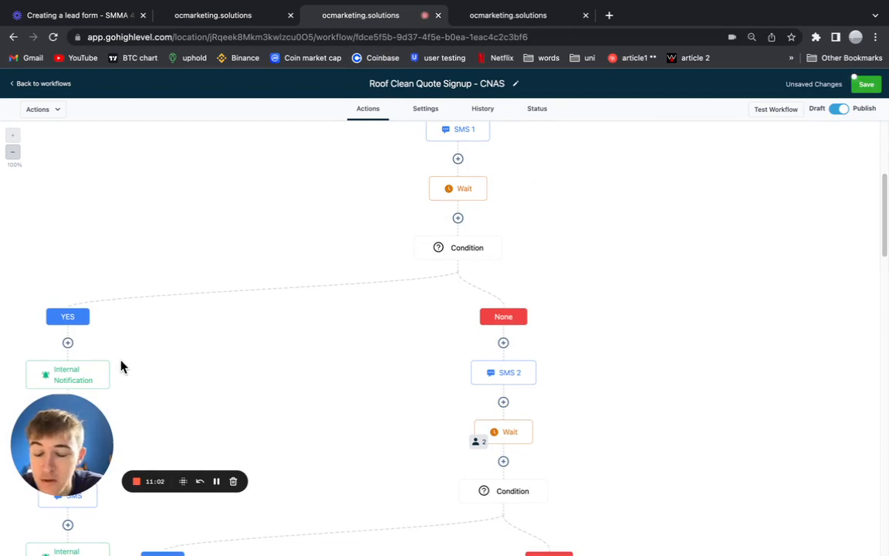
scroll(121, 366, down, 3)
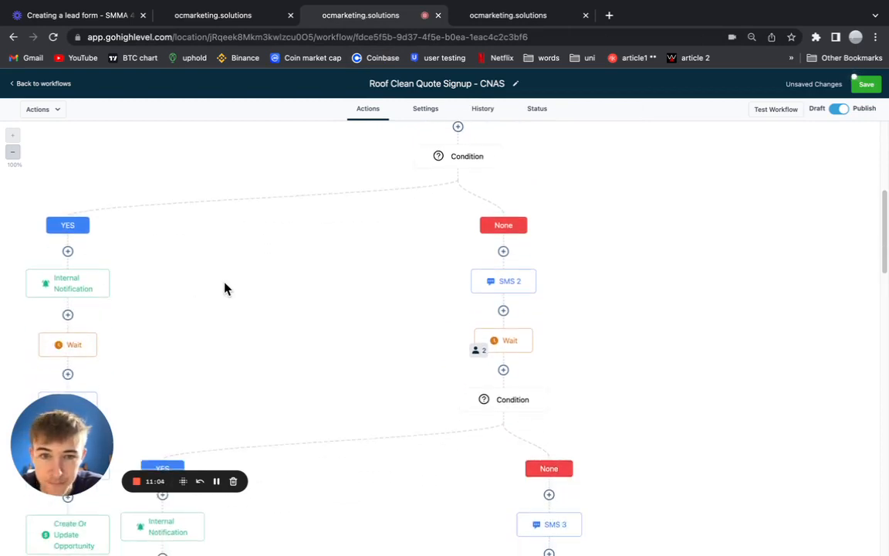
scroll(224, 290, up, 1)
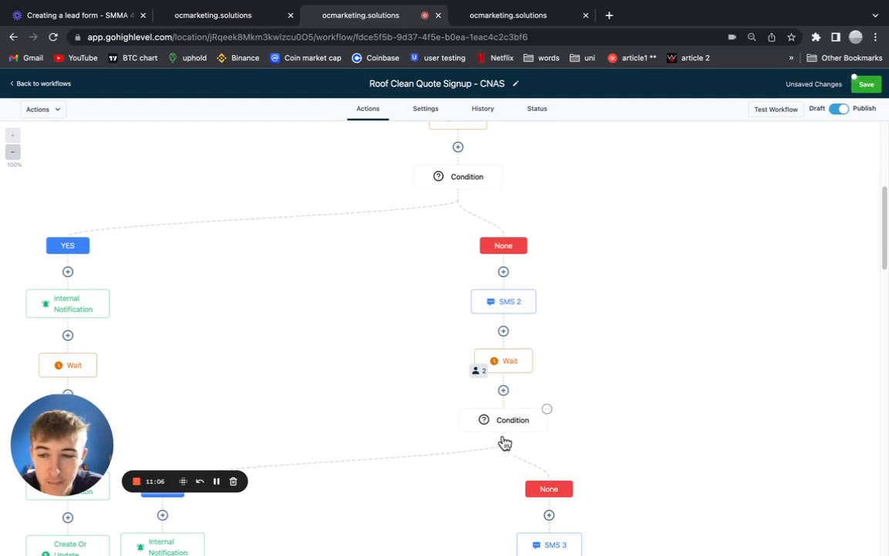
scroll(85, 322, down, 2)
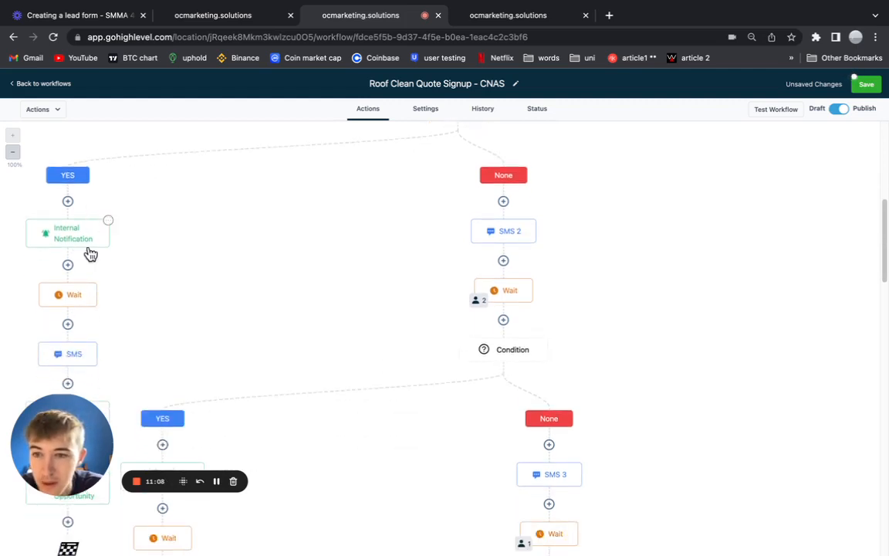
scroll(135, 377, down, 5)
scroll(122, 373, up, 6)
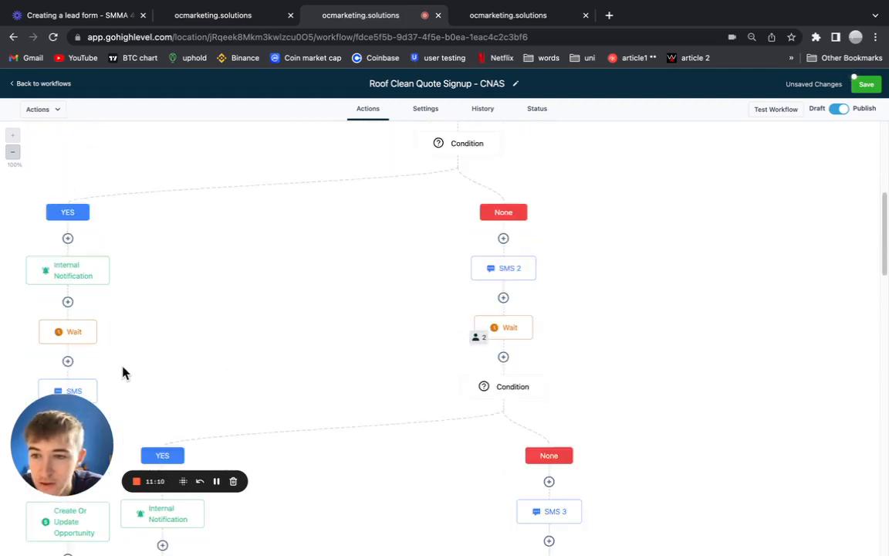
scroll(87, 343, down, 5)
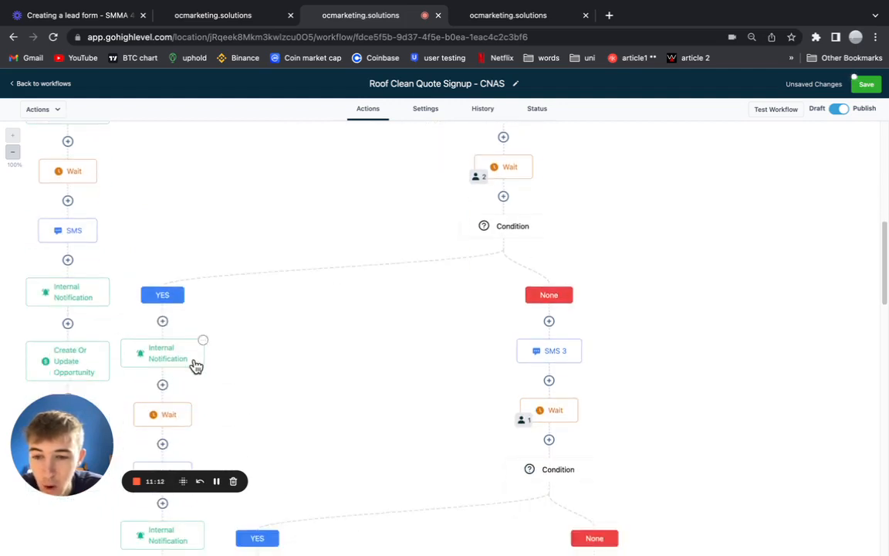
scroll(196, 366, down, 9)
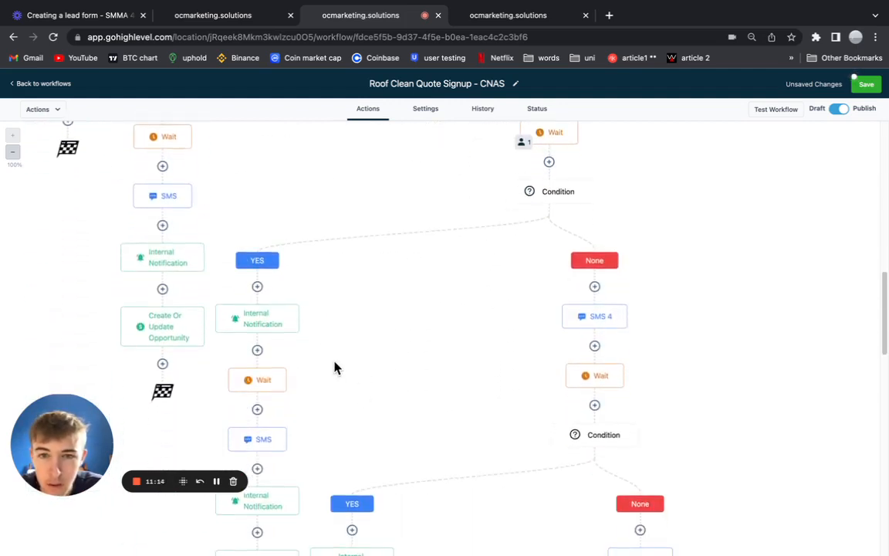
scroll(334, 368, down, 4)
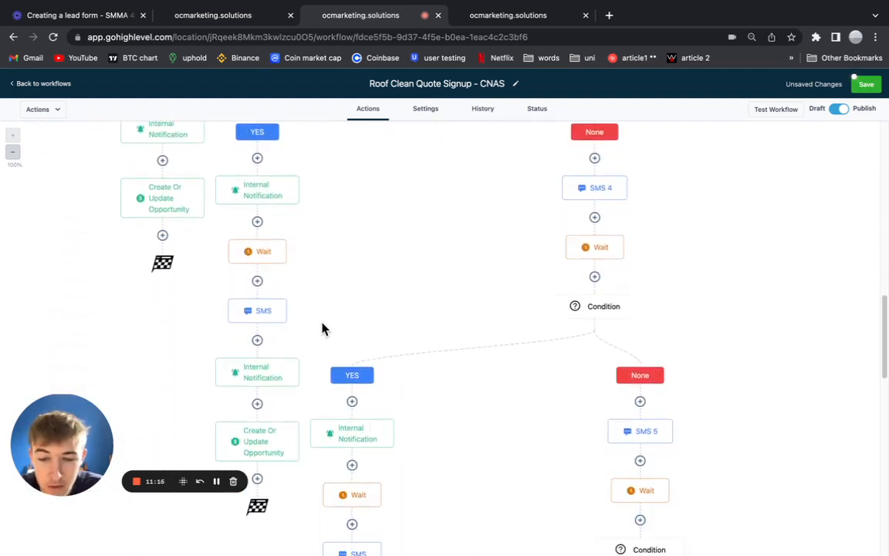
scroll(322, 329, up, 15)
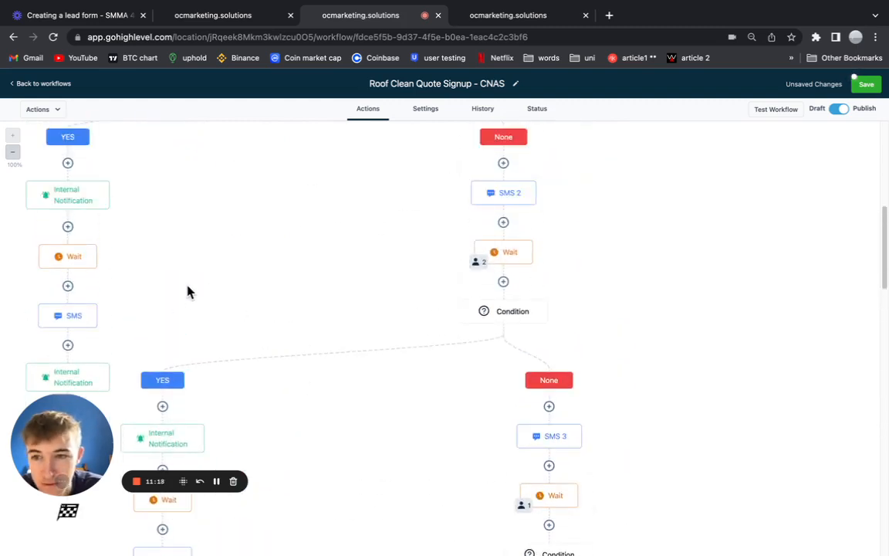
scroll(188, 297, up, 3)
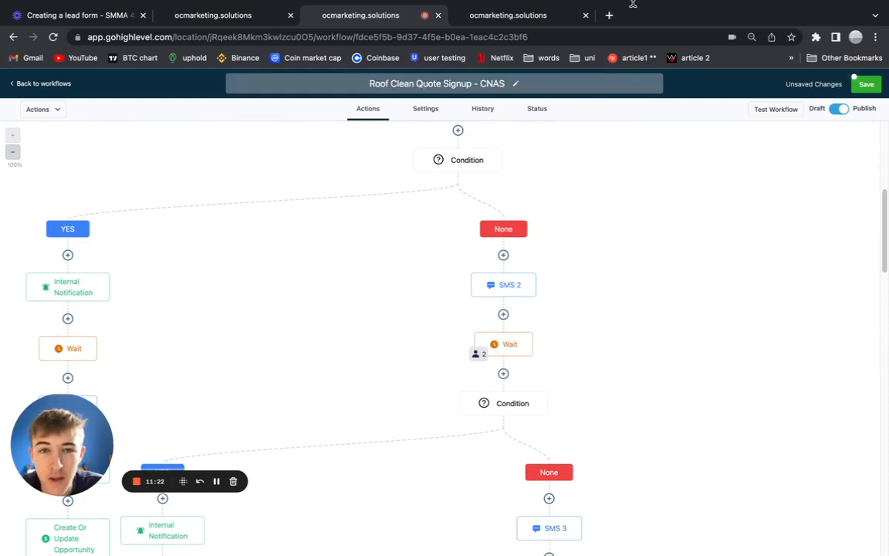
scroll(239, 261, down, 3)
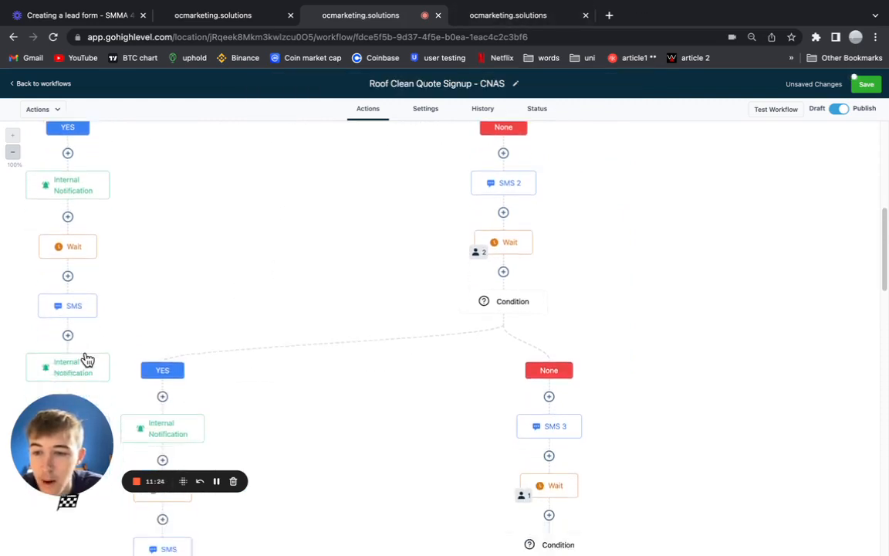
scroll(88, 359, down, 1)
scroll(89, 293, up, 1)
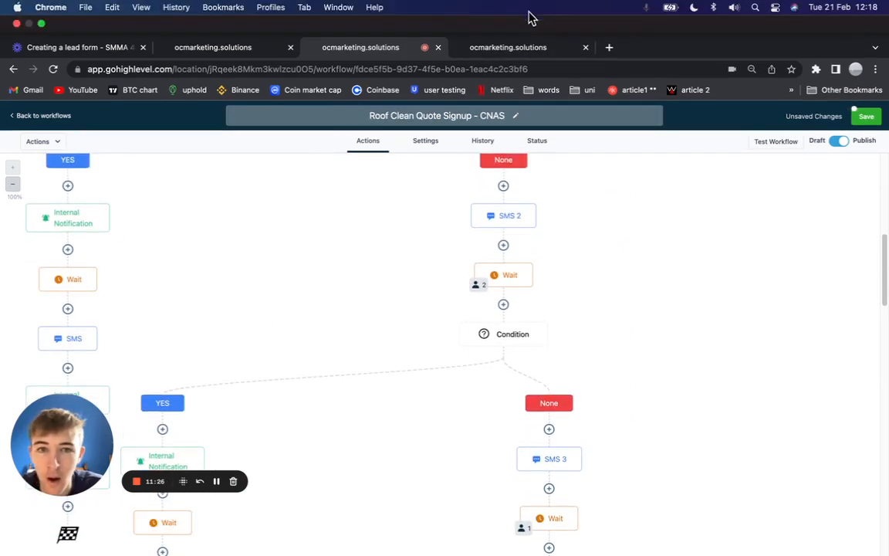
click(469, 47)
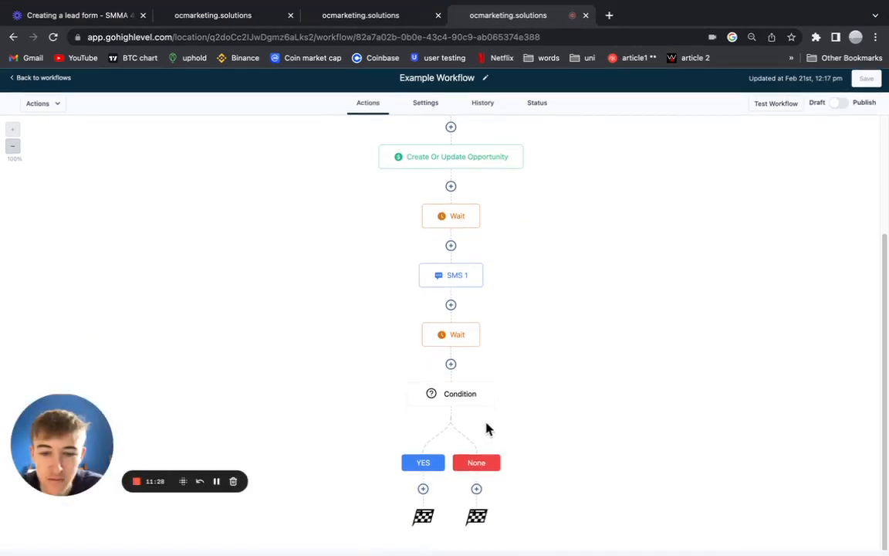
Add a Send Internal Notification under YES, sent as SMS to a custom phone number.
click(422, 494)
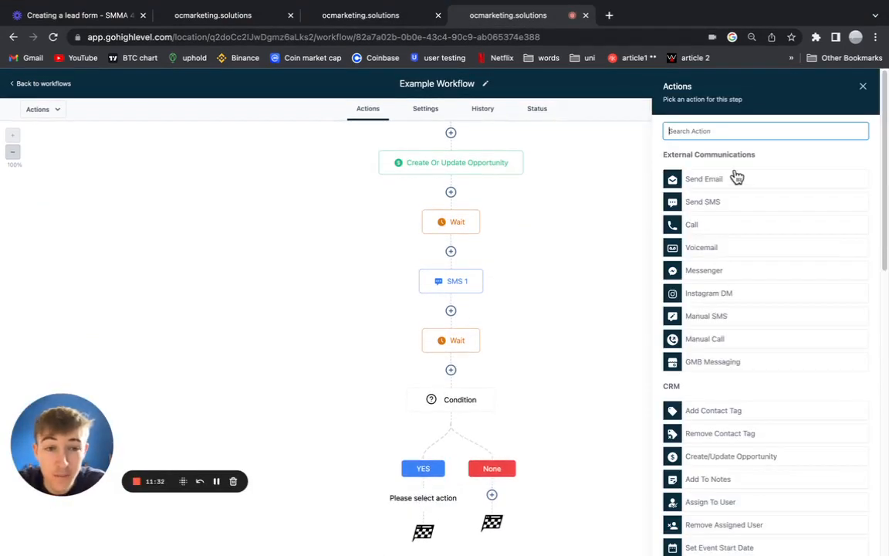
text(in)
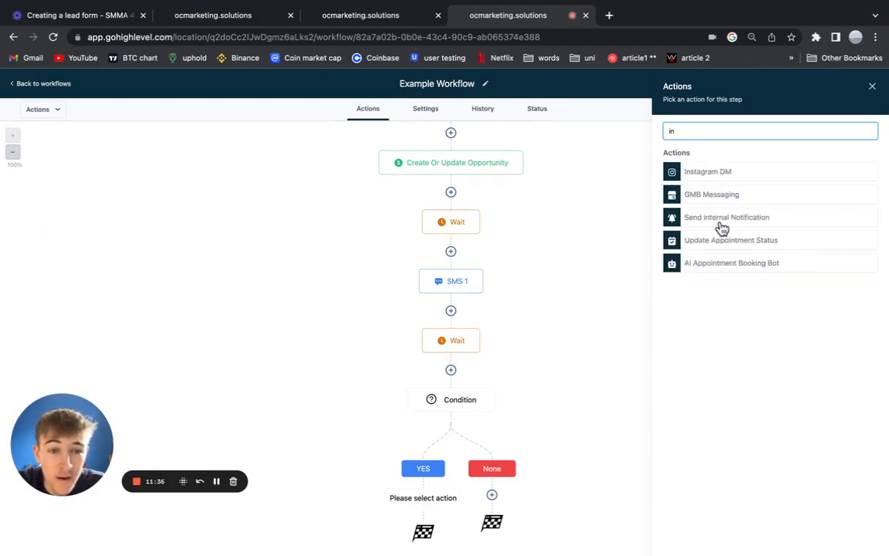
click(696, 220)
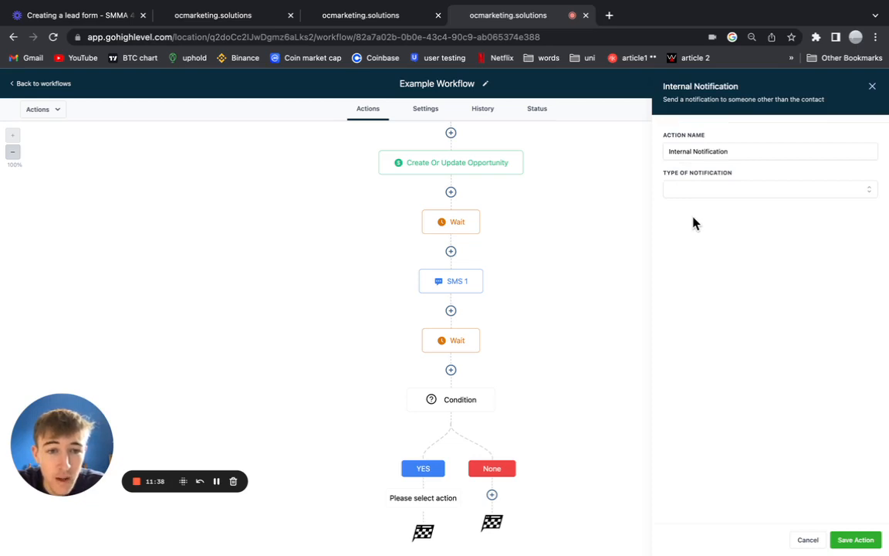
click(703, 196)
click(701, 247)
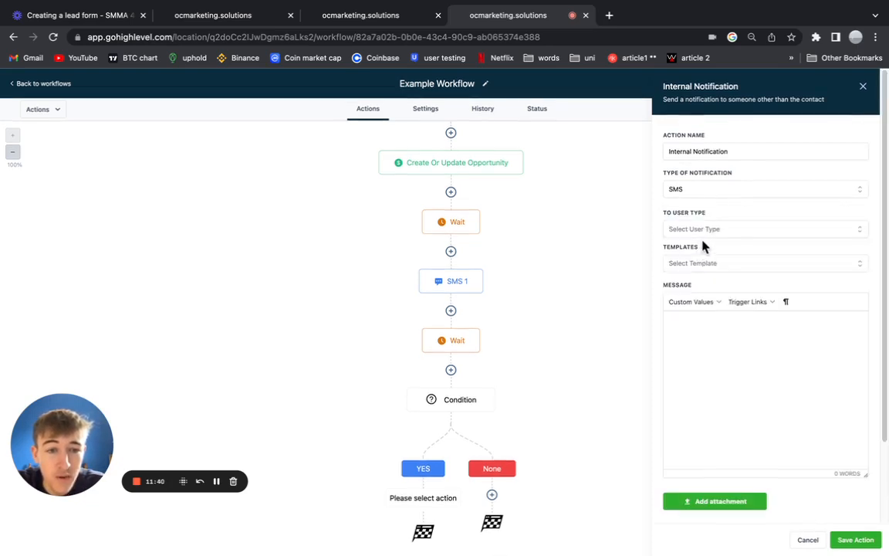
click(704, 230)
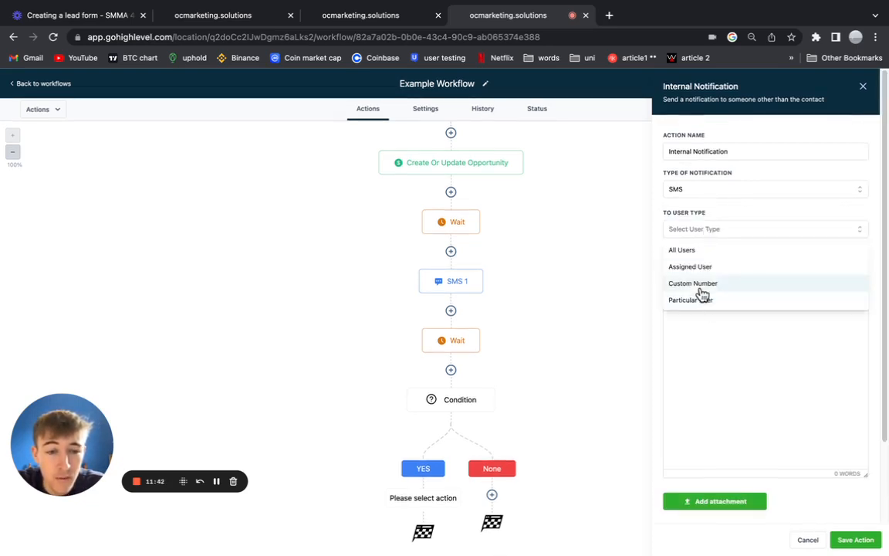
click(701, 285)
click(698, 263)
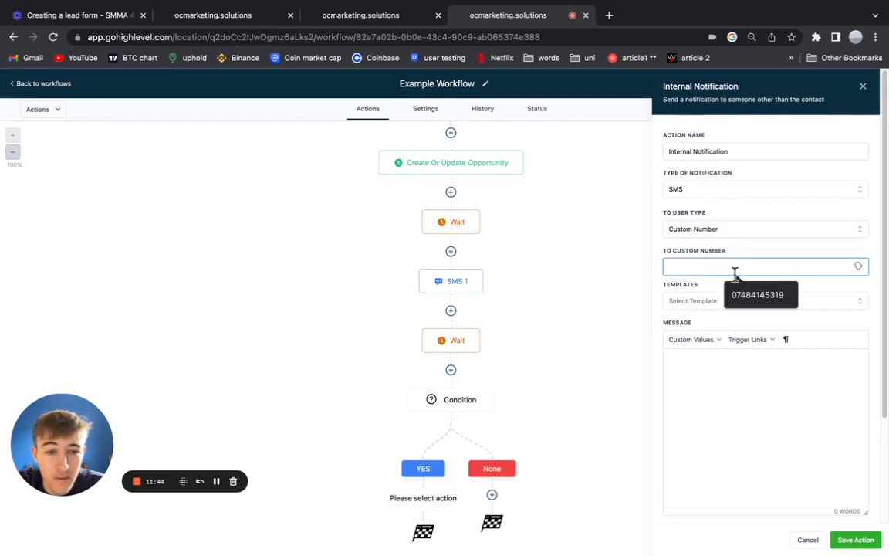
click(754, 300)
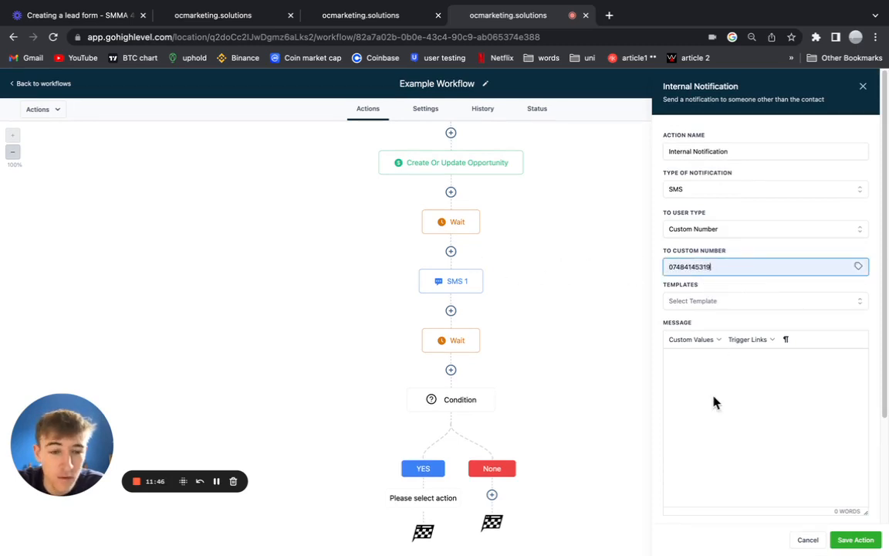
Write the HOT Lead message starting with the contact's first name, and save the action.
click(705, 370)
click(705, 339)
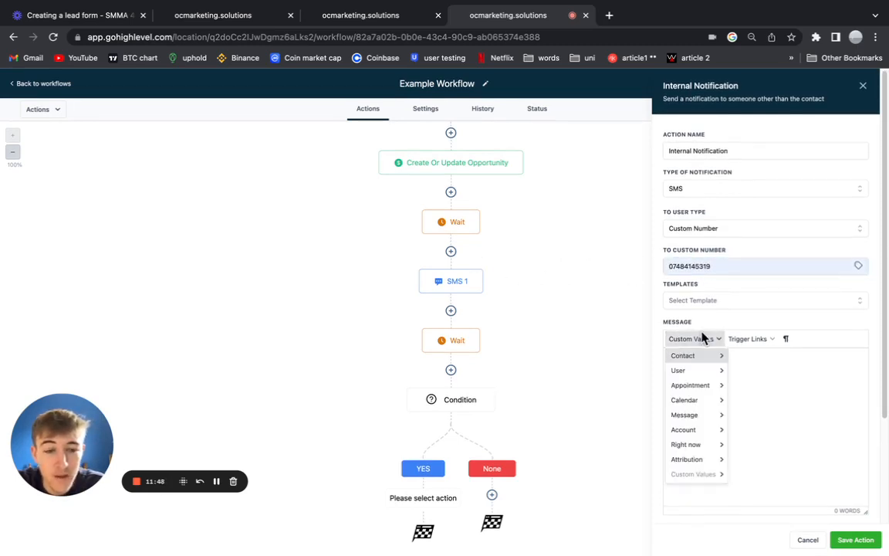
mouse_move(708, 361)
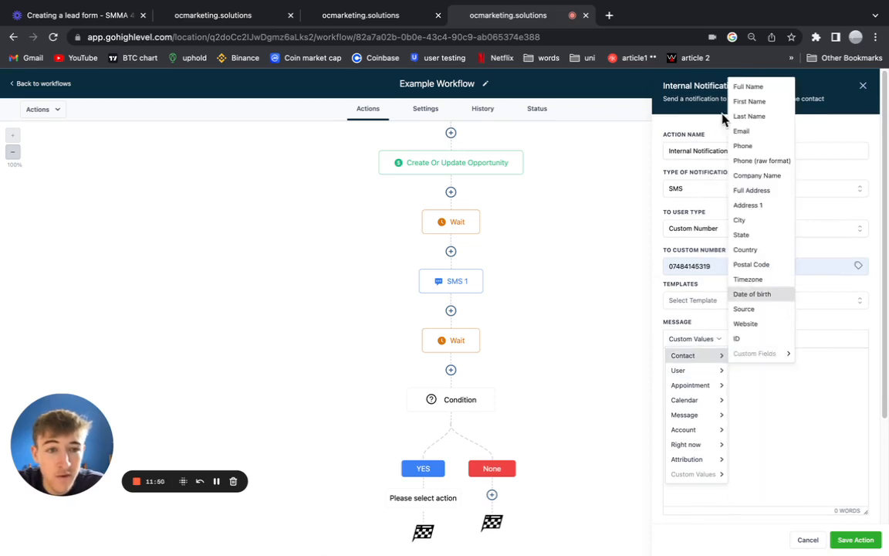
click(748, 101)
text(has become a HOT Lead for (CLI)
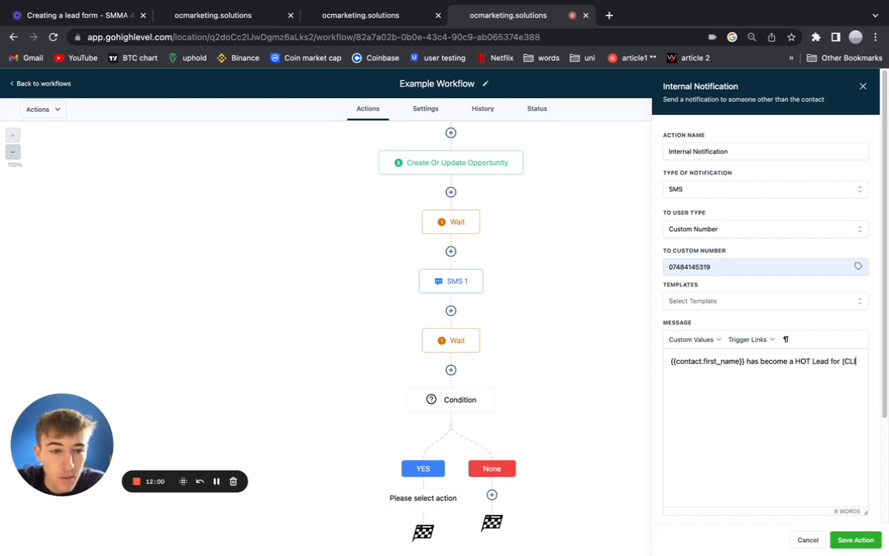
text(ENT'S NAME) :))
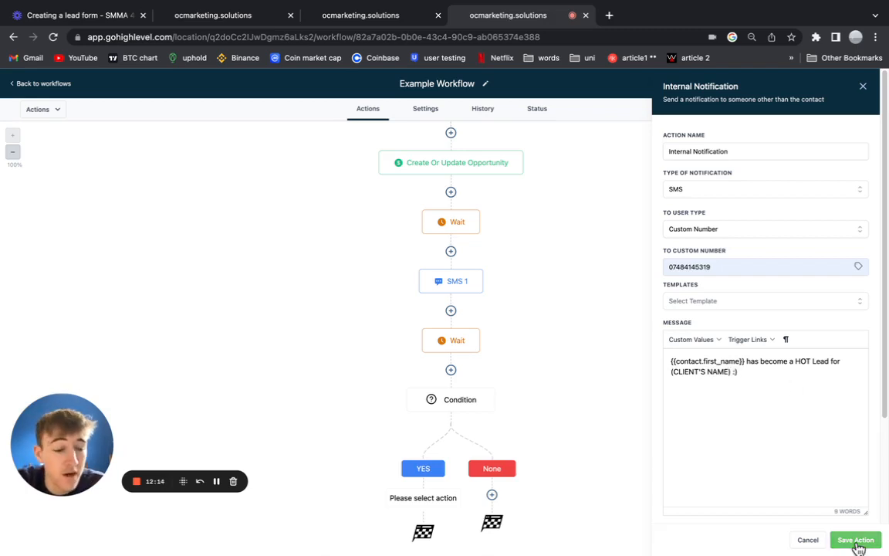
click(855, 540)
scroll(298, 463, down, 2)
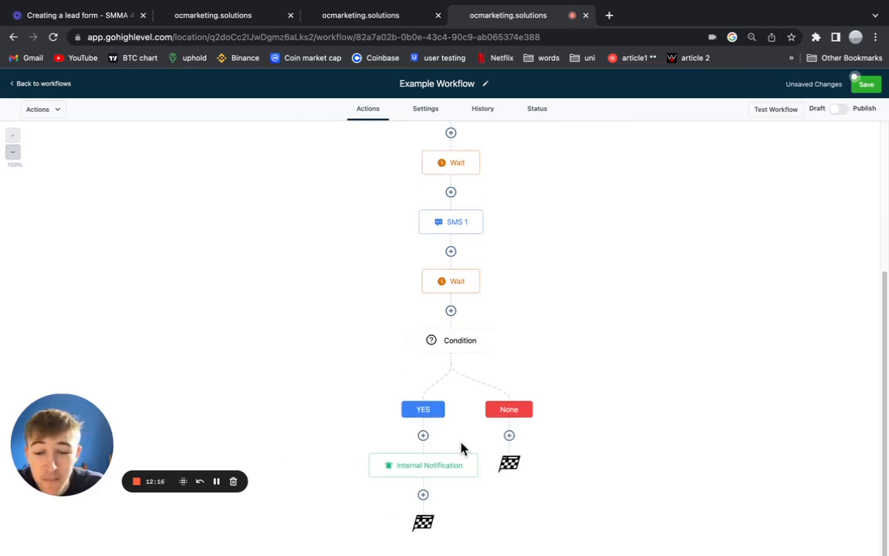
Check the Wait step's delay in the Roof Clean Quote Signup reference workflow.
click(363, 16)
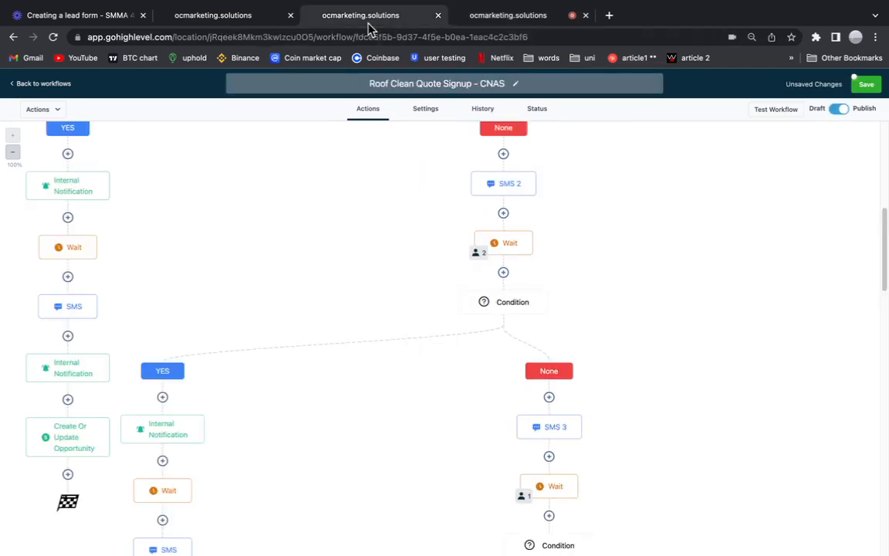
click(62, 248)
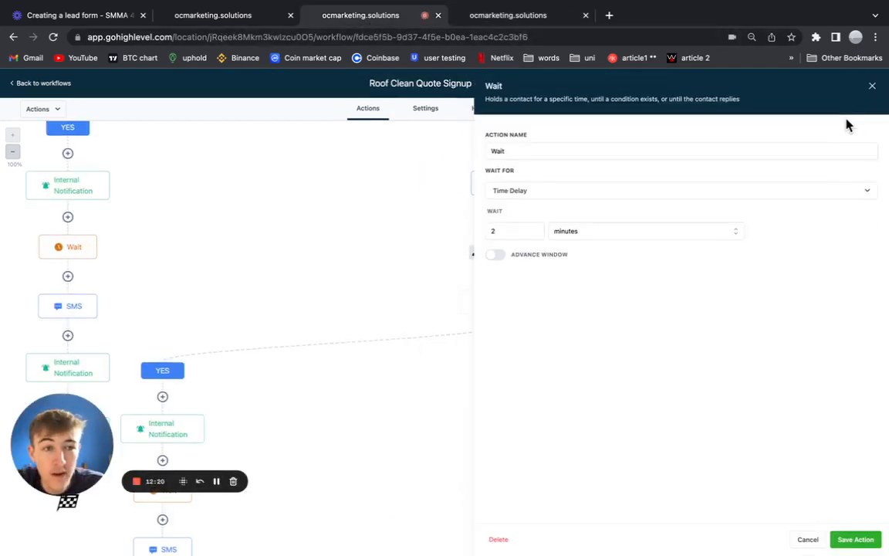
click(872, 87)
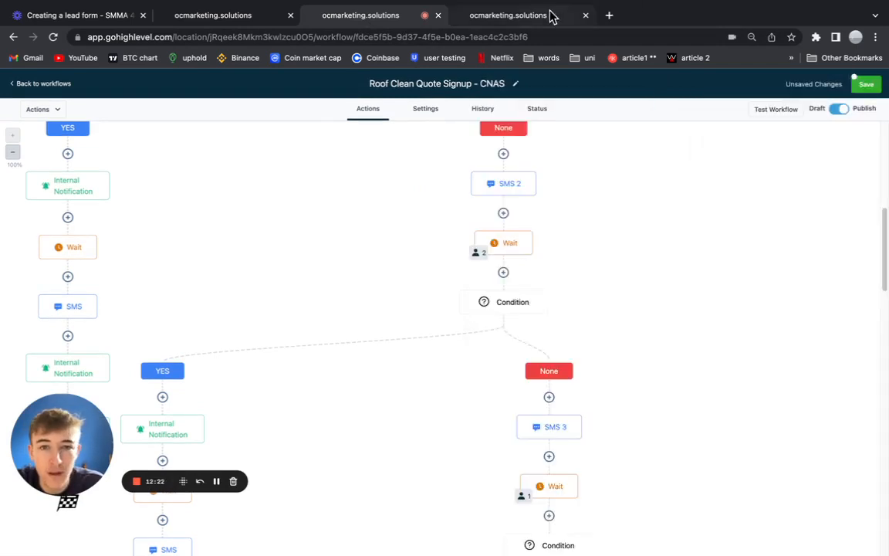
click(540, 16)
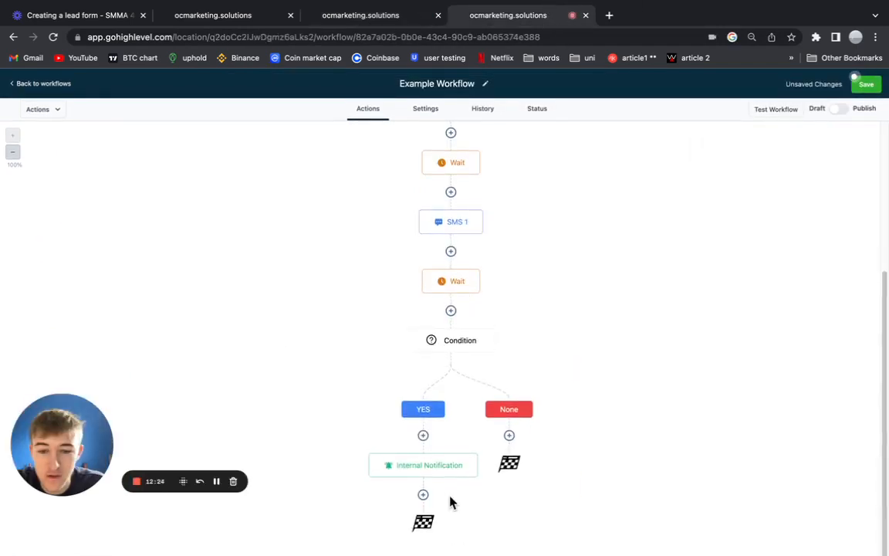
Add a Wait kept at 2 minutes below the Internal Notification, then save the workflow.
click(424, 495)
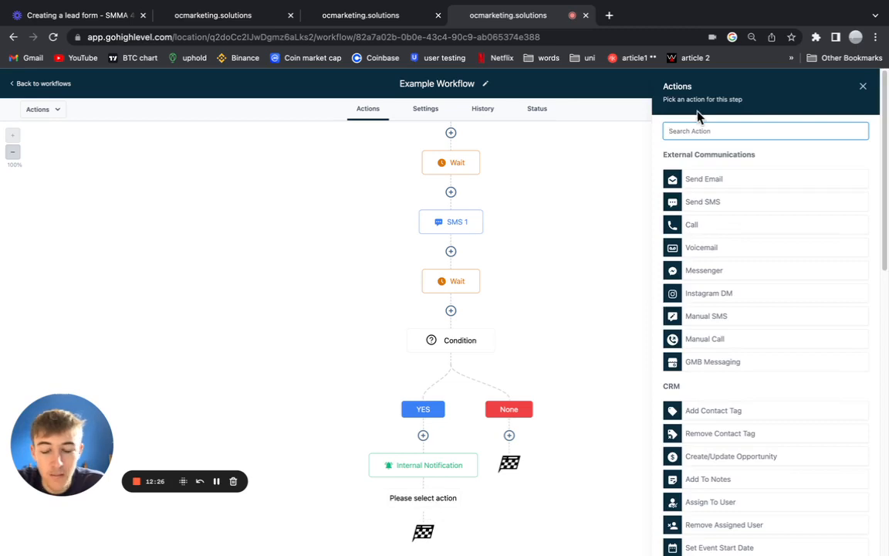
text(wait)
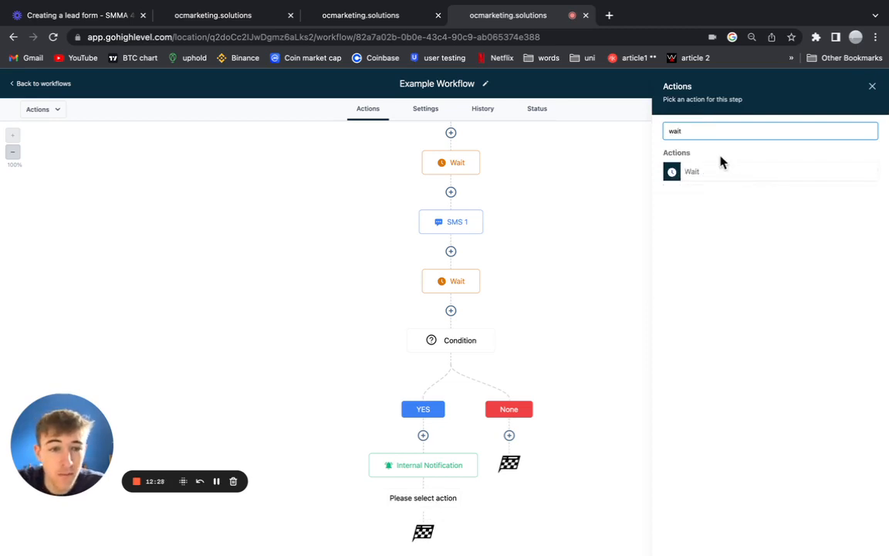
click(703, 170)
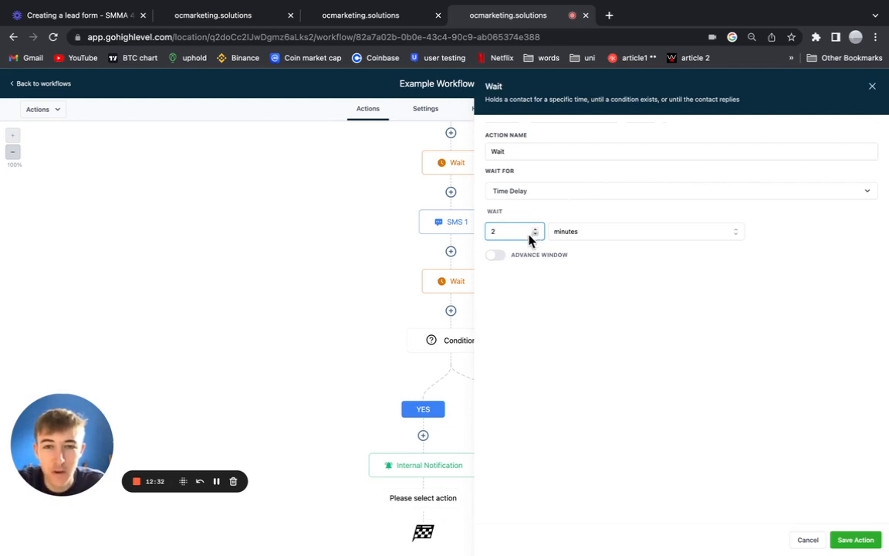
click(553, 288)
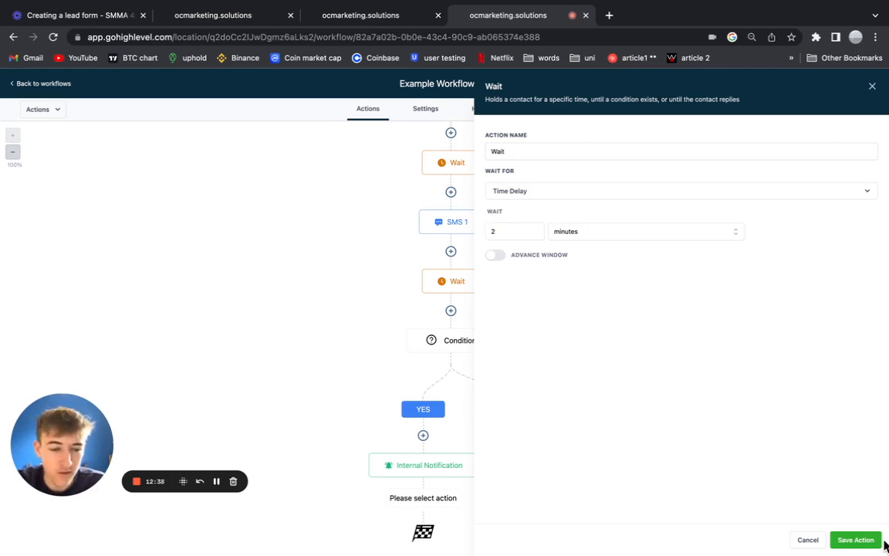
click(852, 540)
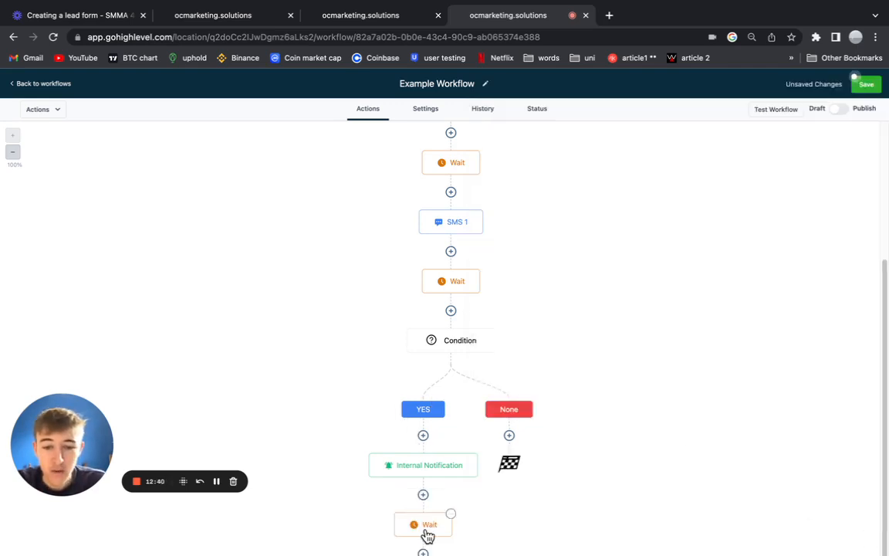
click(427, 535)
click(871, 87)
click(864, 83)
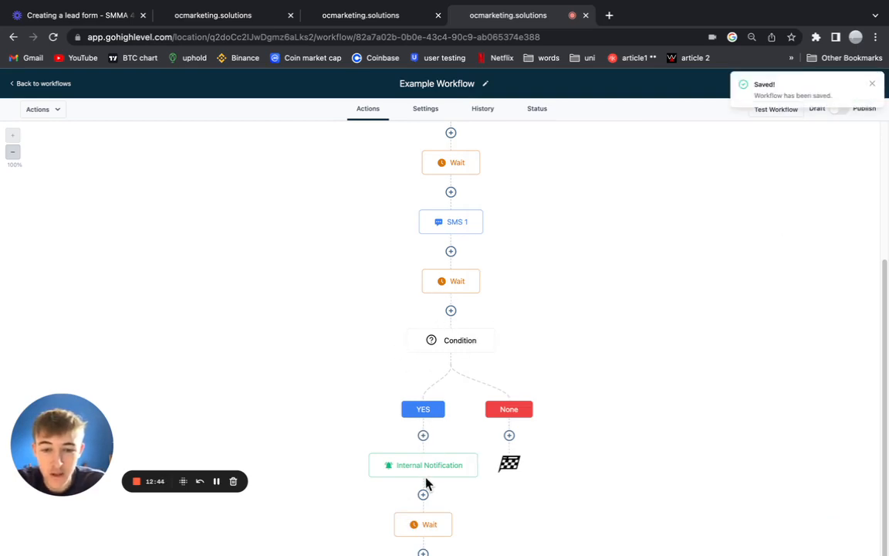
scroll(426, 483, down, 2)
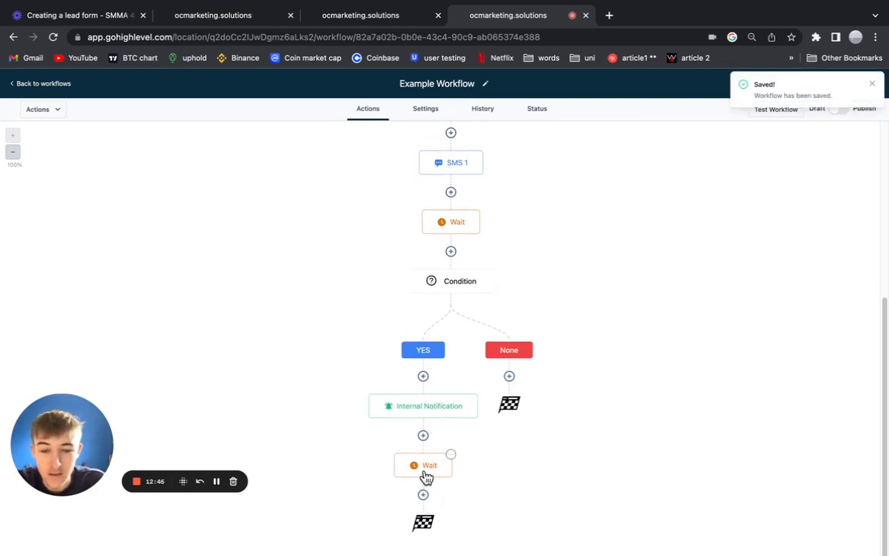
click(344, 22)
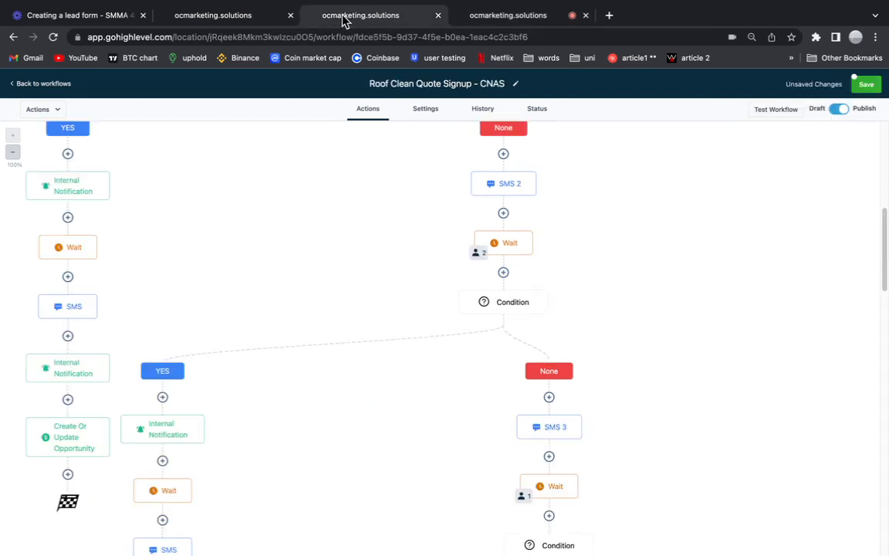
scroll(101, 326, down, 5)
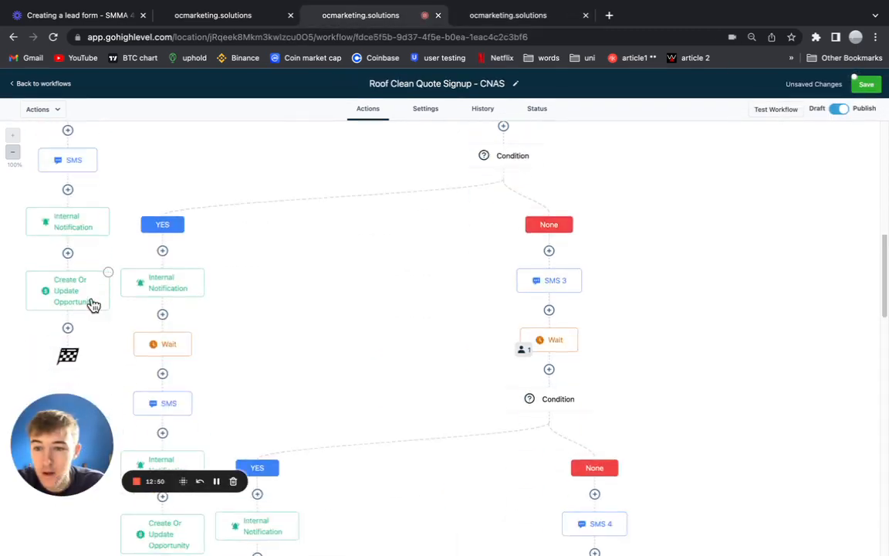
scroll(91, 306, up, 3)
scroll(72, 220, up, 1)
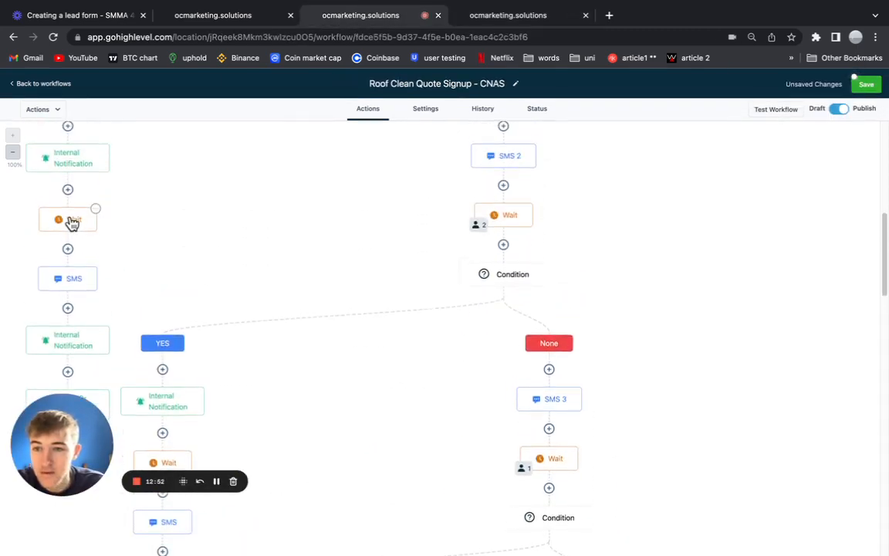
scroll(76, 274, up, 2)
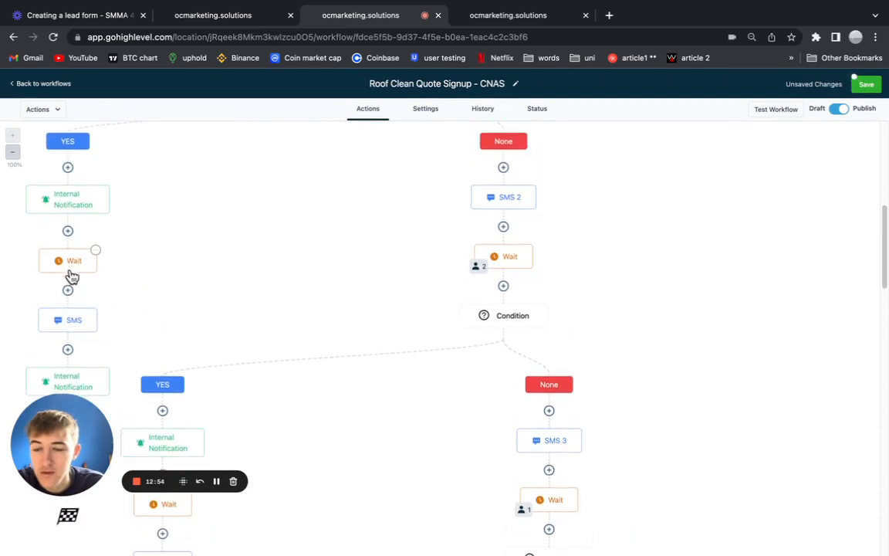
click(502, 18)
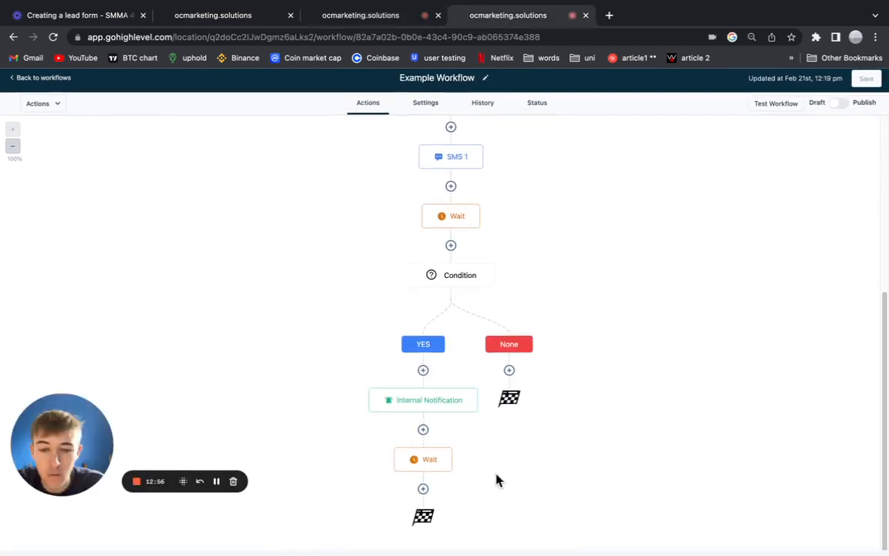
Copy the thank-you message from the Roof Clean Quote Signup workflow's SMS step.
click(424, 493)
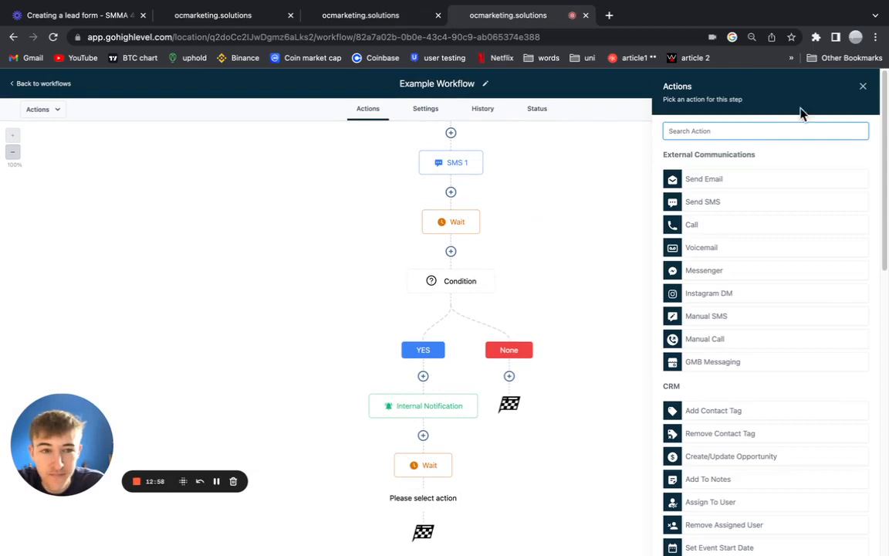
click(730, 201)
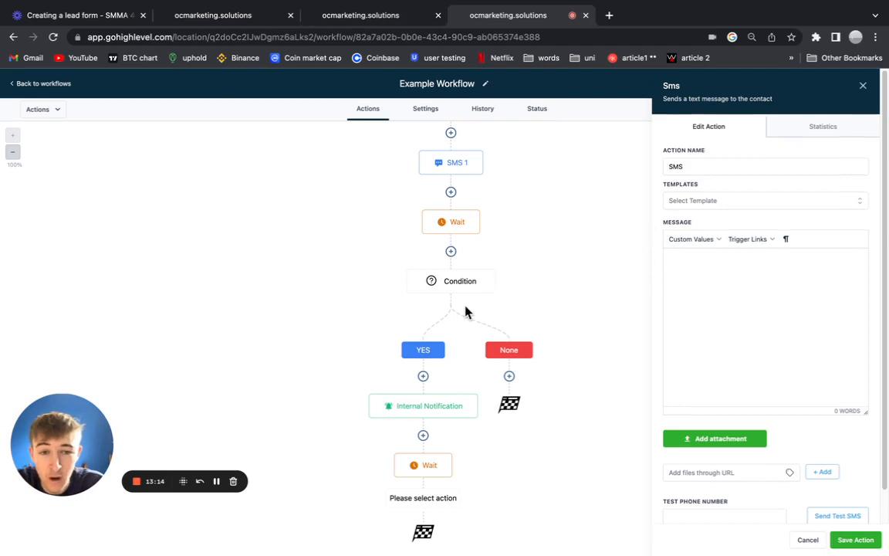
click(863, 87)
click(367, 15)
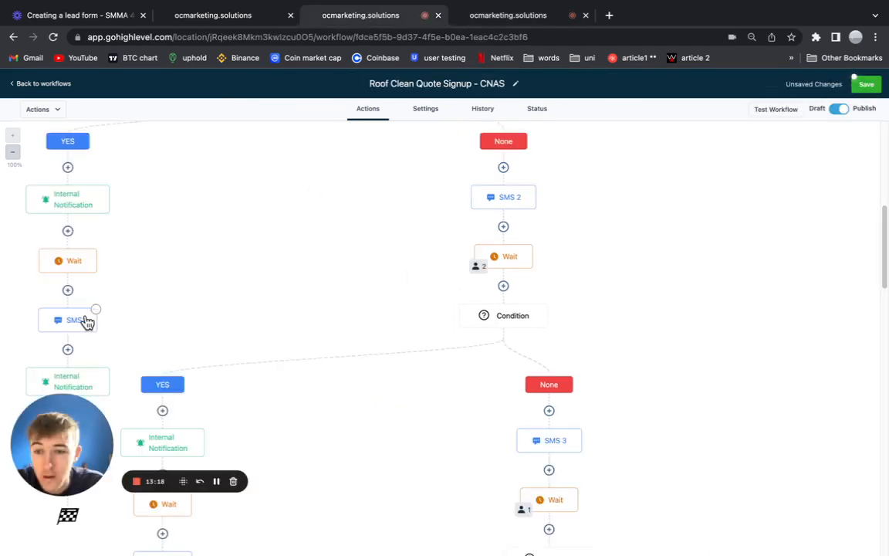
click(77, 319)
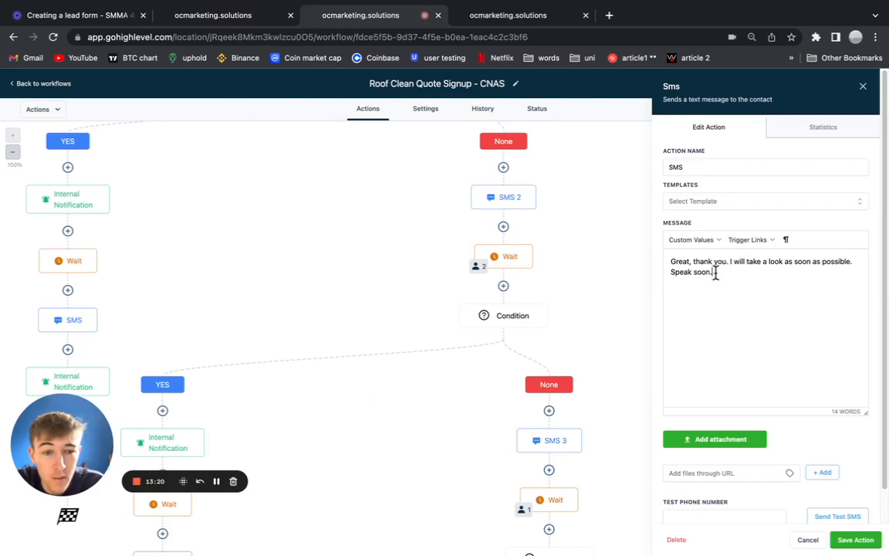
drag(714, 272, 661, 259)
Add a Send SMS step after the Wait with the pasted thank-you message, and save it.
click(506, 15)
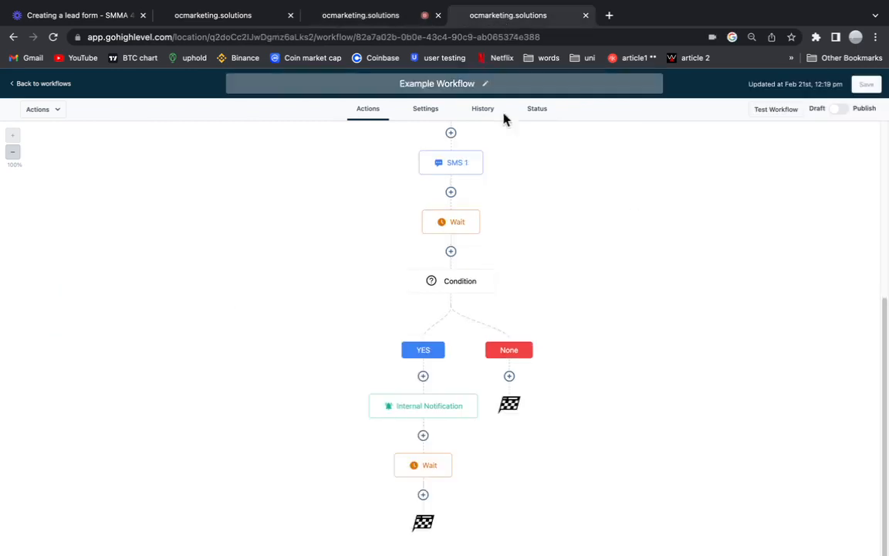
click(424, 495)
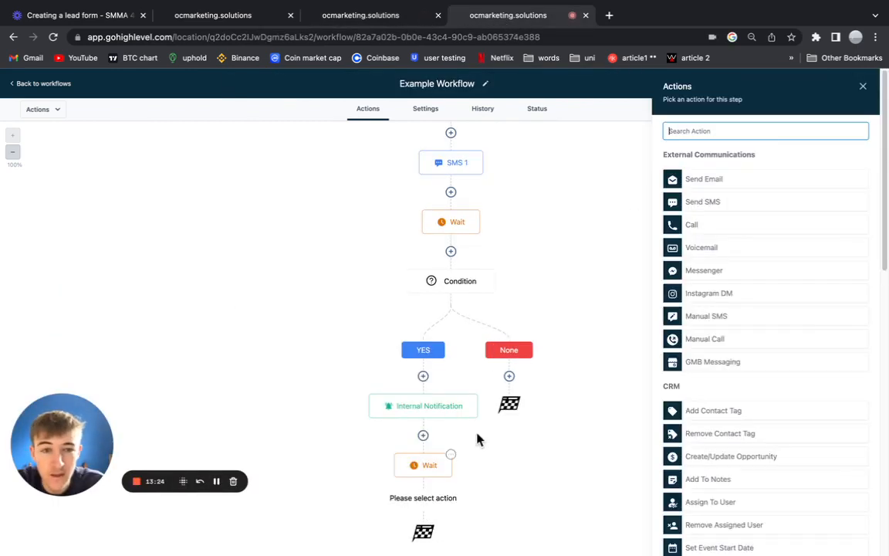
click(702, 202)
click(710, 261)
key(ctrl+v)
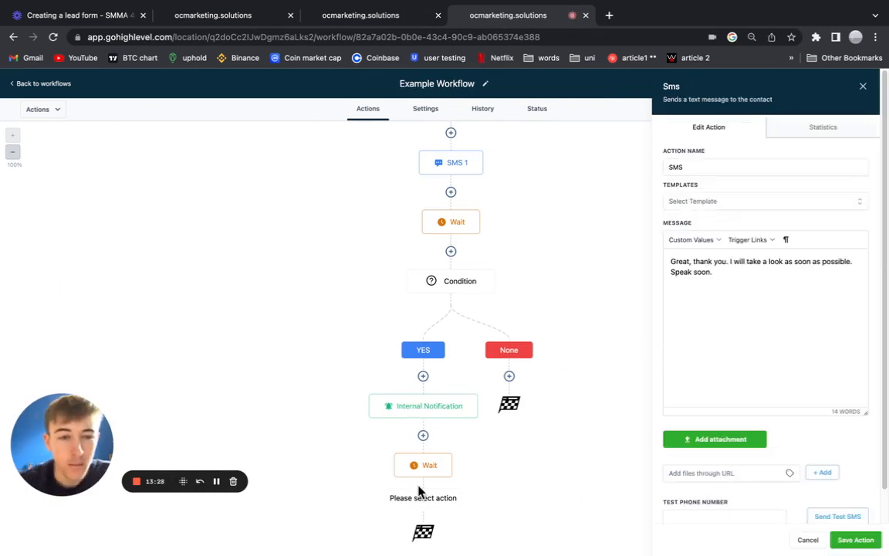
click(857, 539)
scroll(382, 389, down, 2)
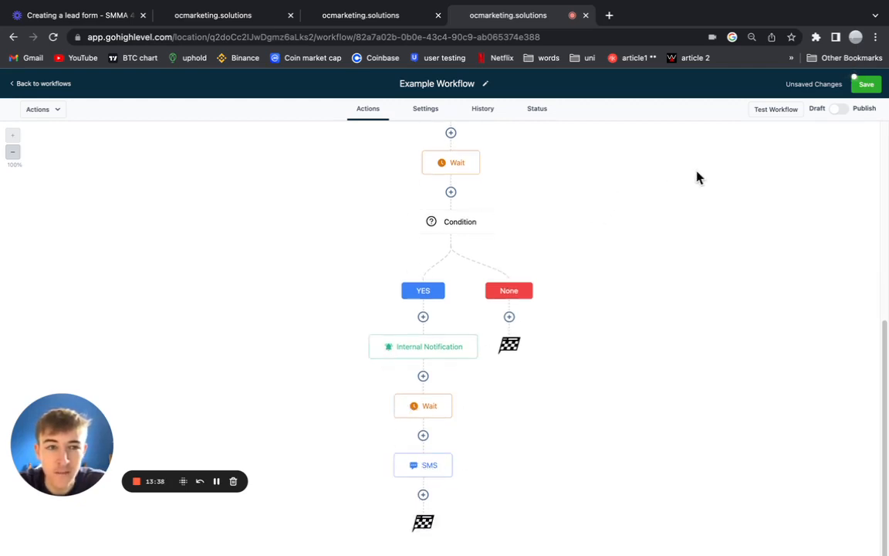
scroll(468, 178, up, 5)
scroll(494, 331, down, 2)
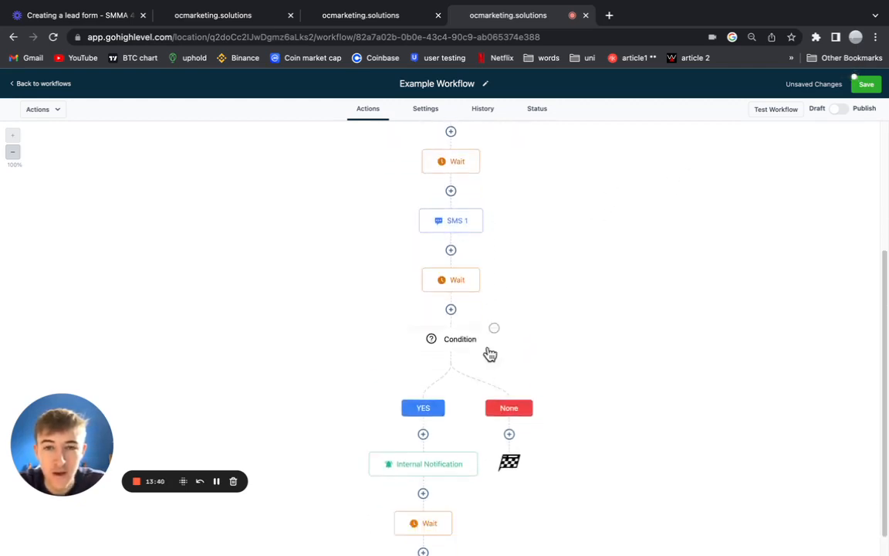
scroll(490, 355, down, 2)
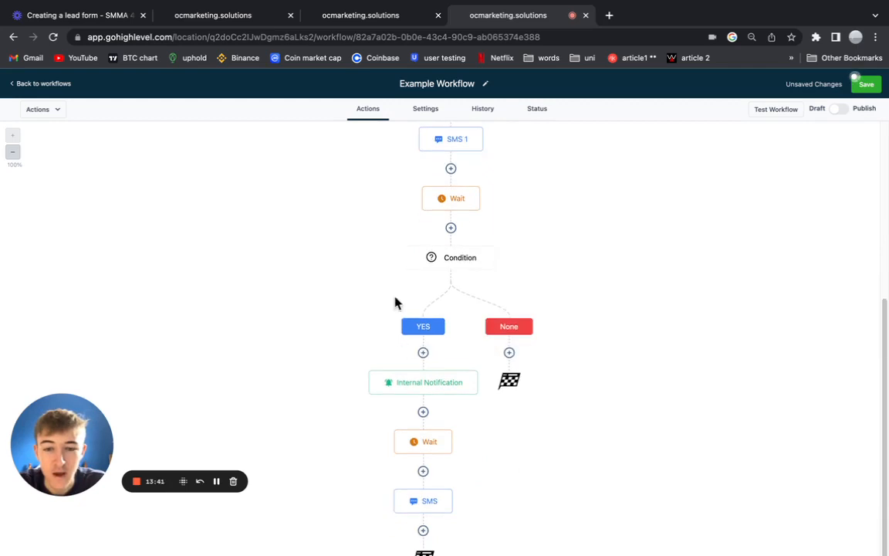
click(428, 508)
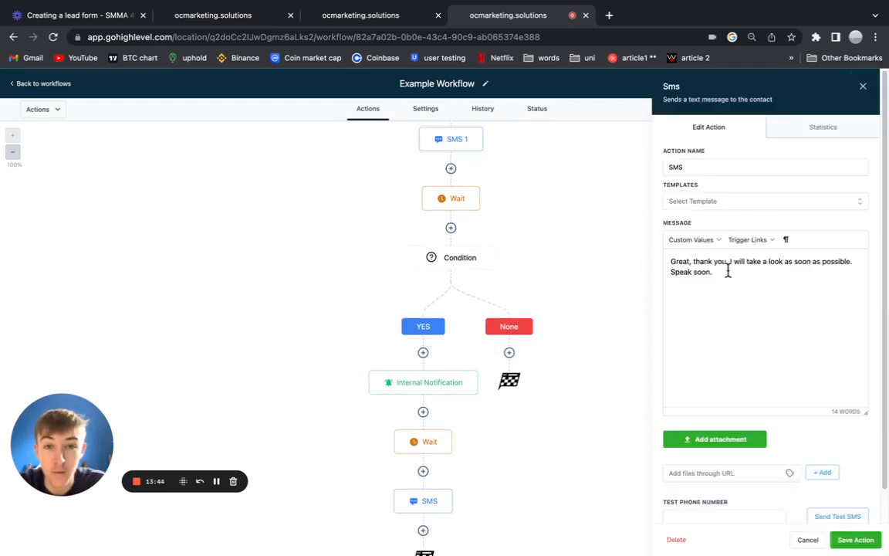
drag(713, 266, 672, 254)
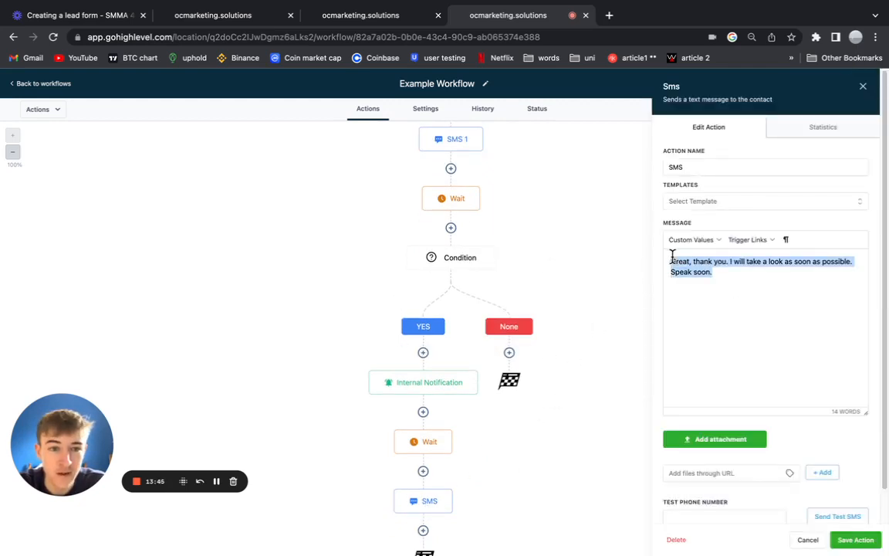
click(780, 287)
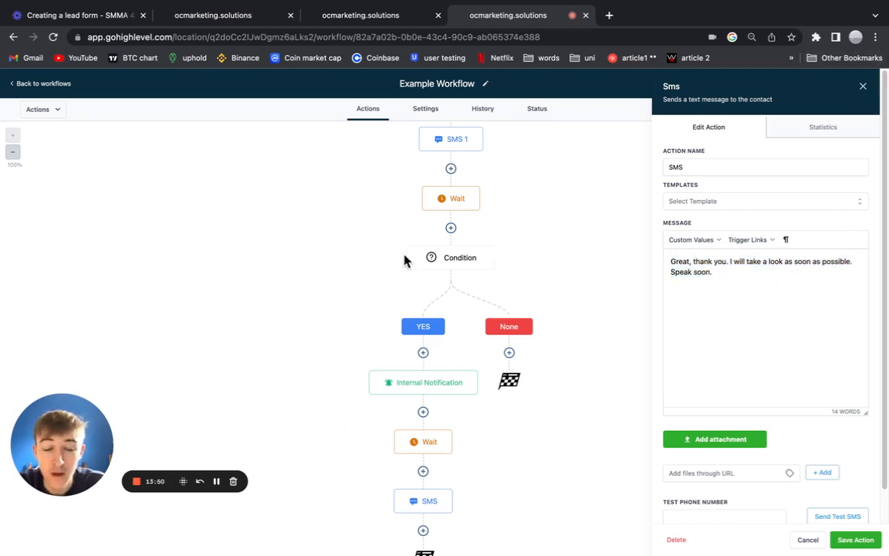
scroll(474, 217, up, 2)
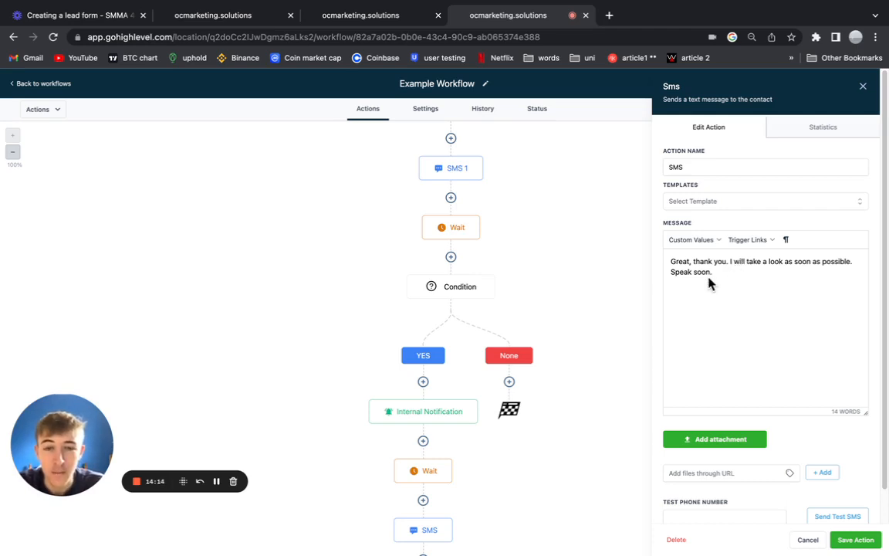
scroll(591, 463, down, 2)
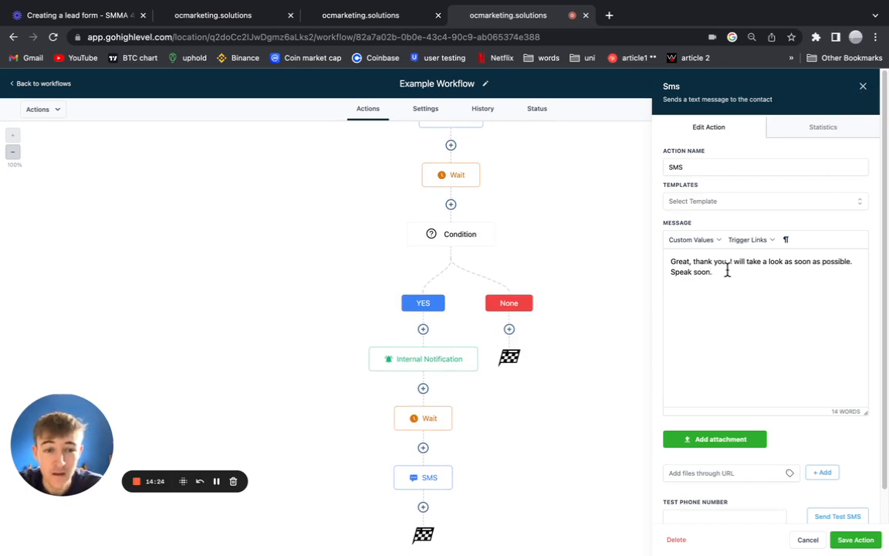
drag(721, 272, 672, 262)
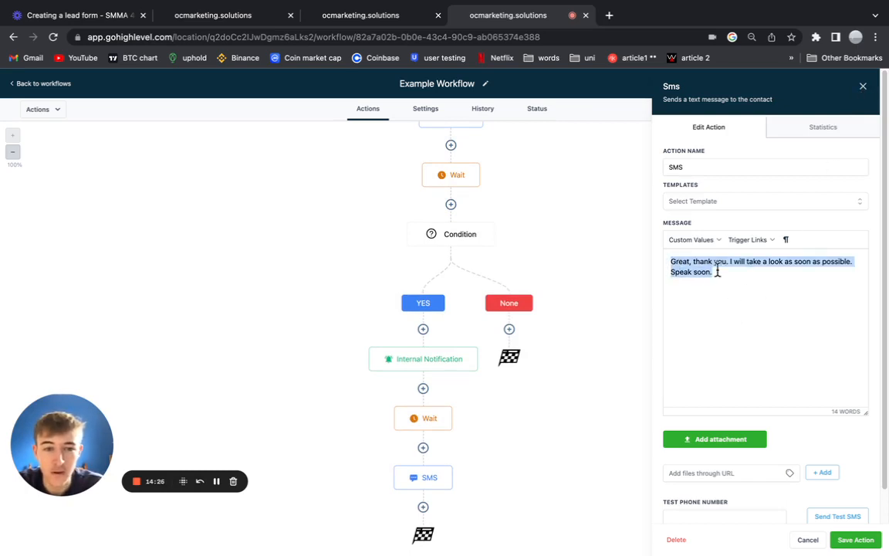
click(751, 294)
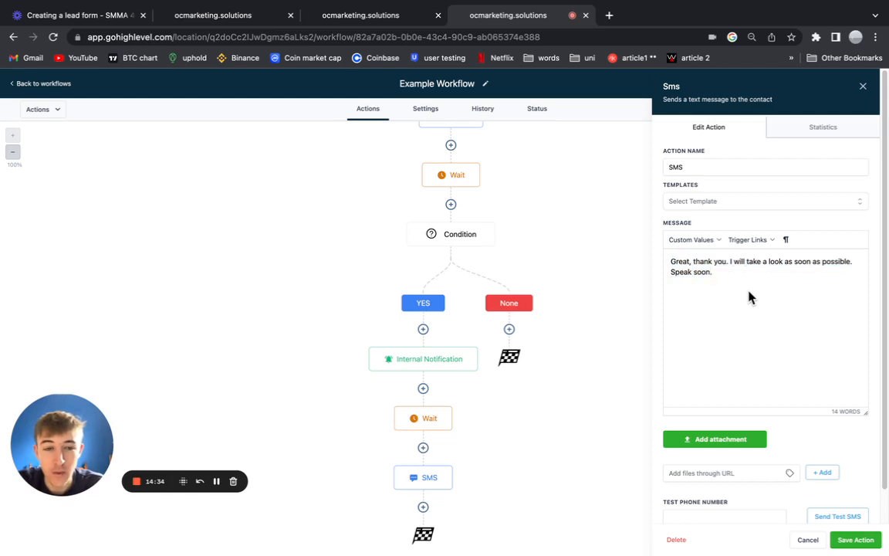
scroll(511, 277, up, 1)
scroll(509, 266, up, 1)
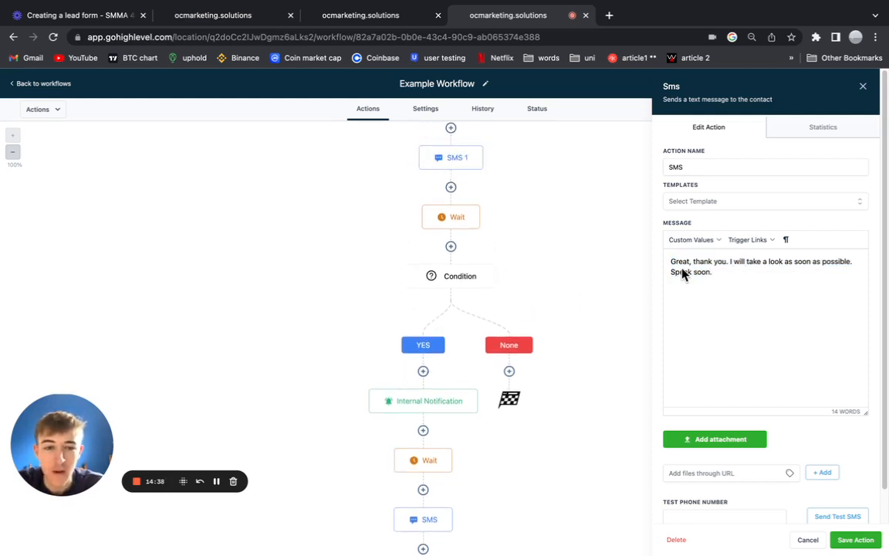
drag(734, 274, 668, 267)
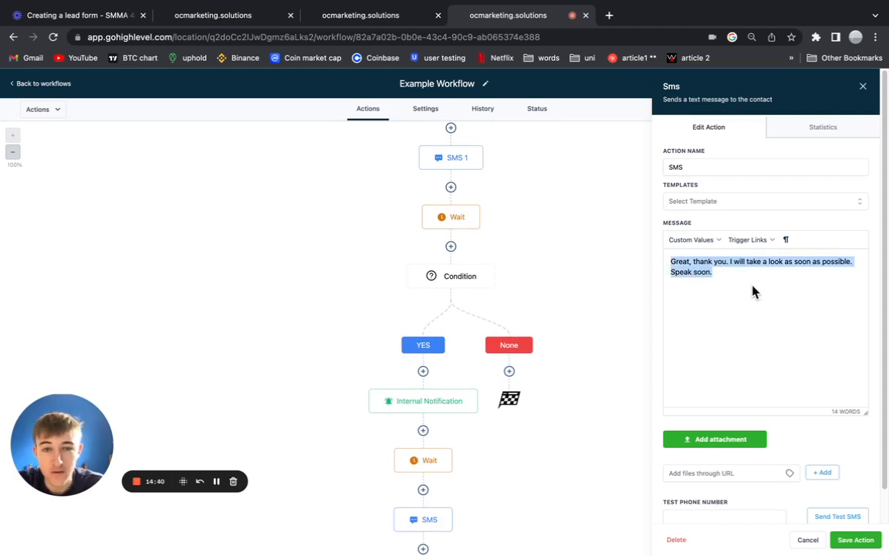
scroll(756, 325, down, 1)
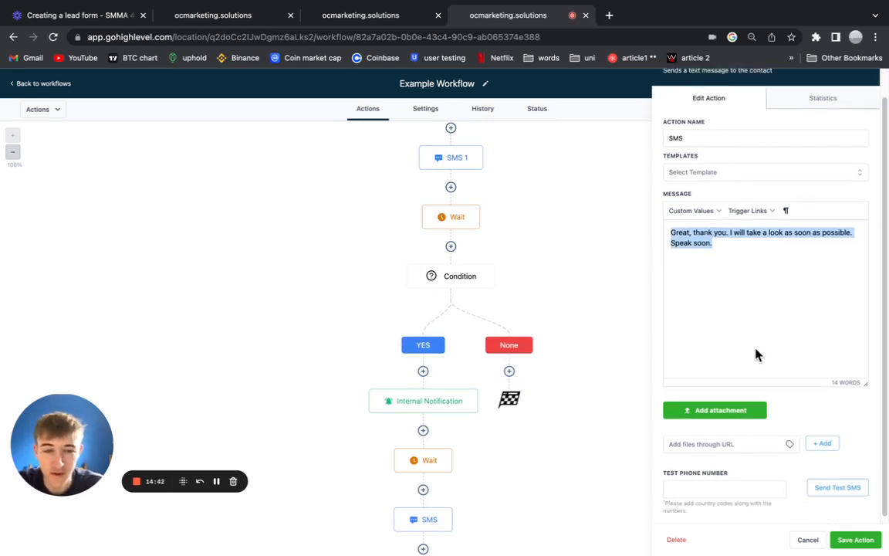
click(856, 539)
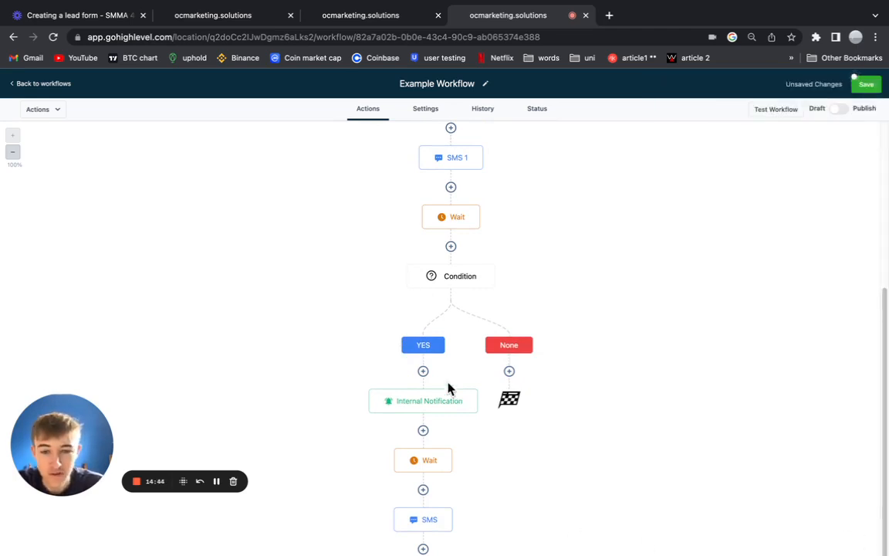
scroll(432, 506, down, 2)
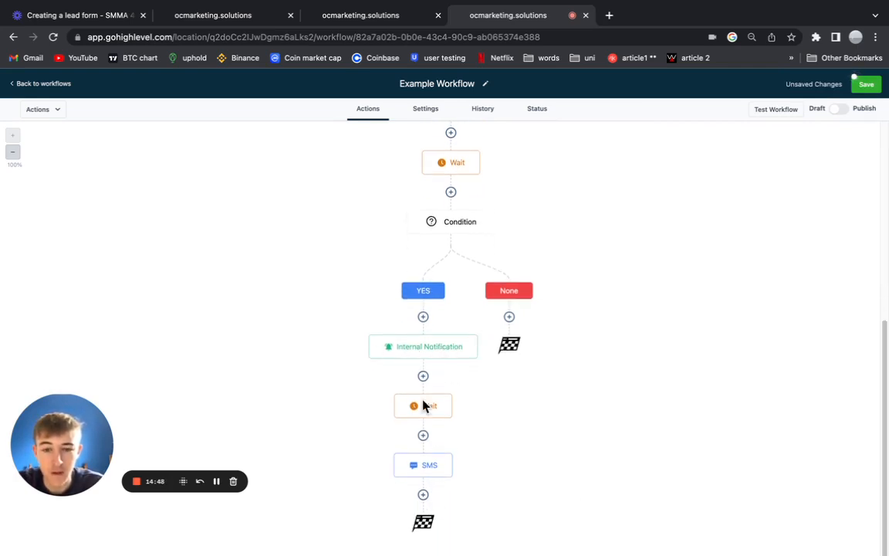
click(423, 467)
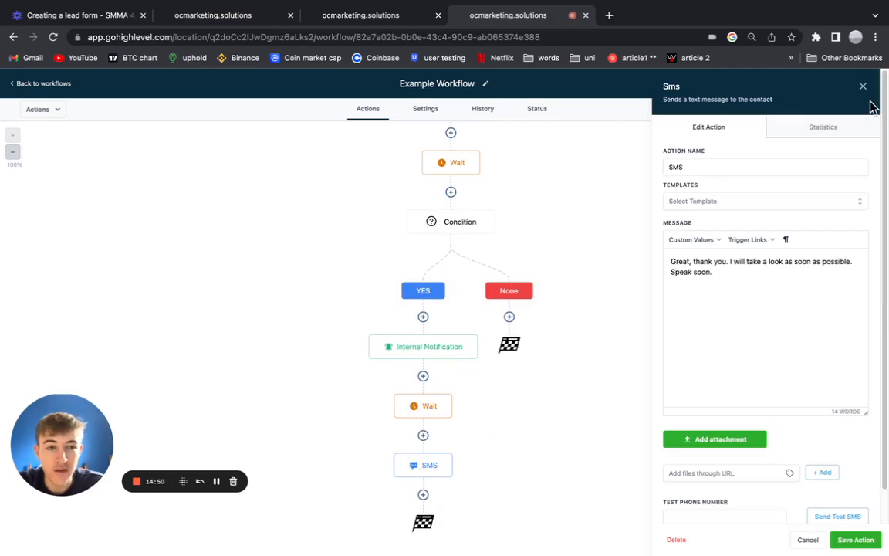
click(861, 88)
click(863, 84)
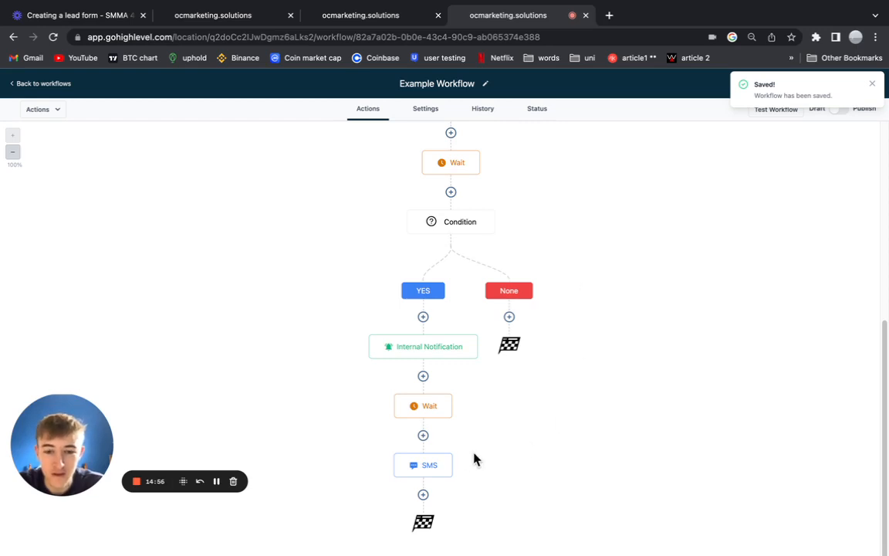
click(423, 495)
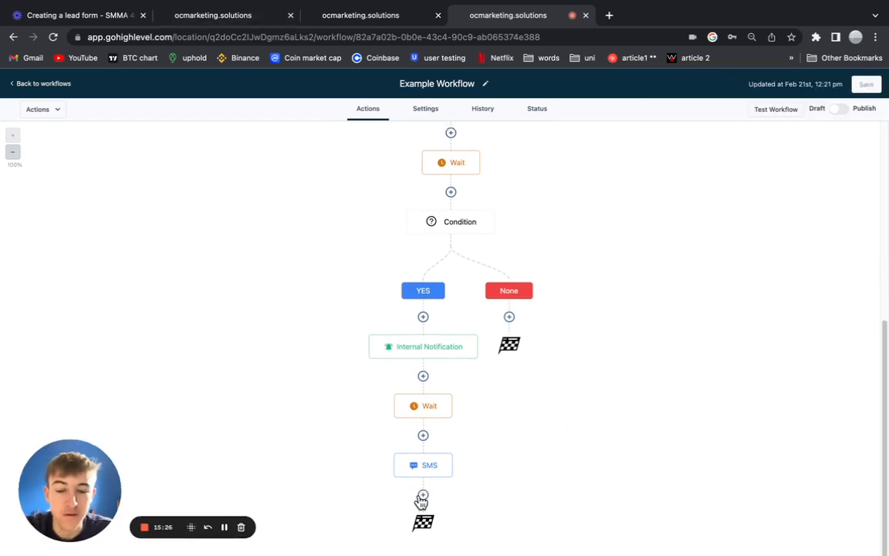
Add a Send Internal Notification after the SMS, texting a particular user.
click(423, 496)
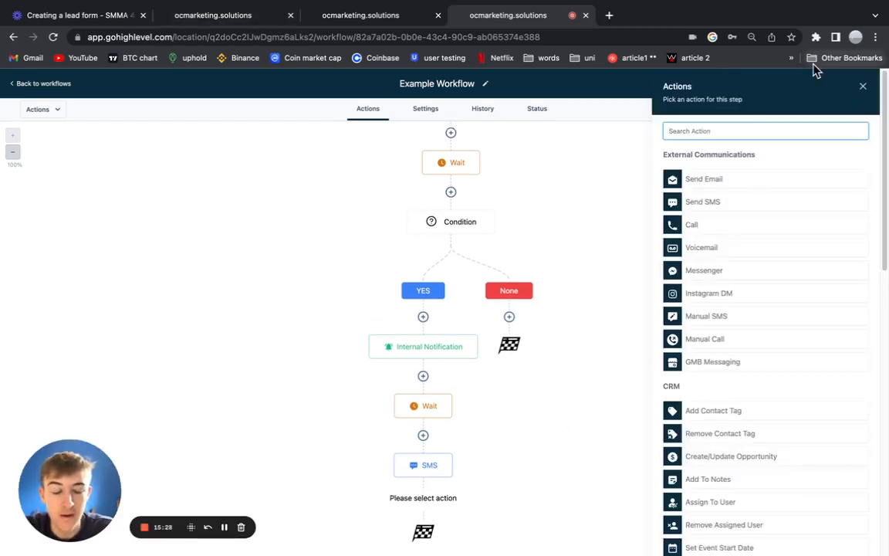
text(inter)
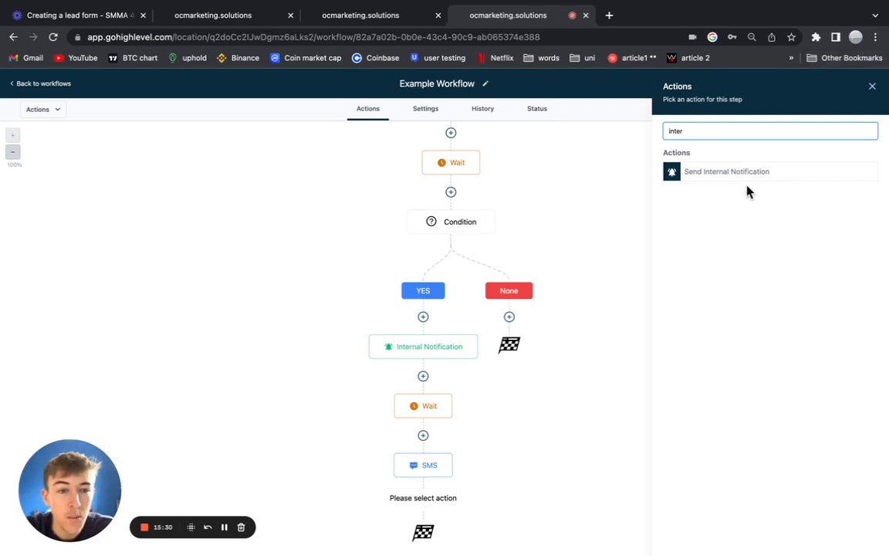
click(747, 179)
click(730, 191)
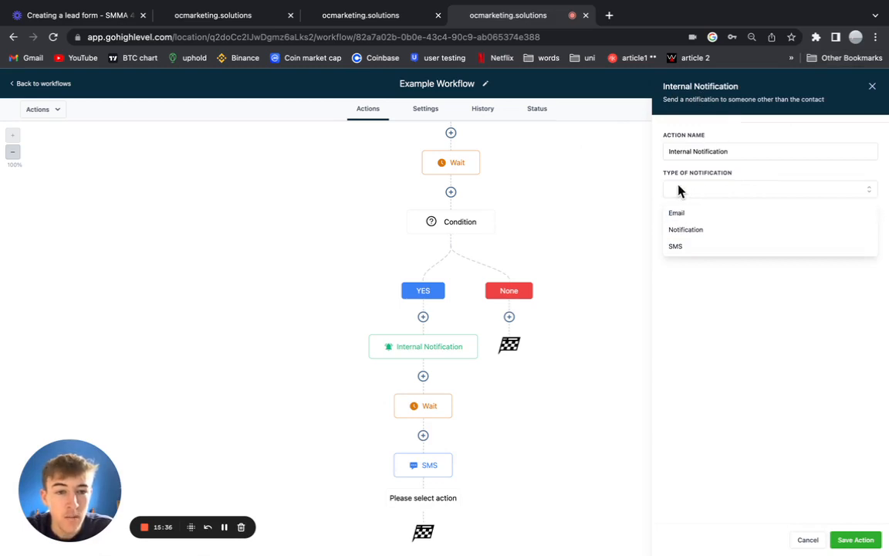
click(685, 247)
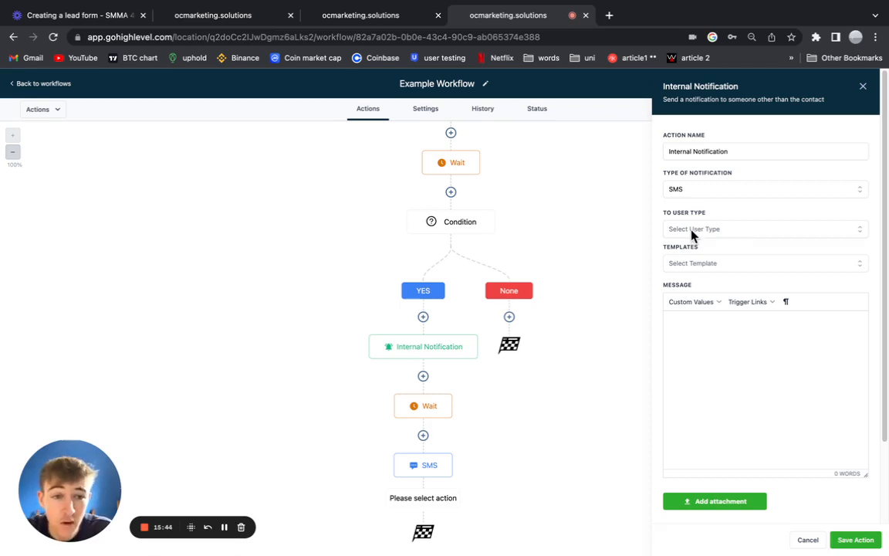
click(692, 231)
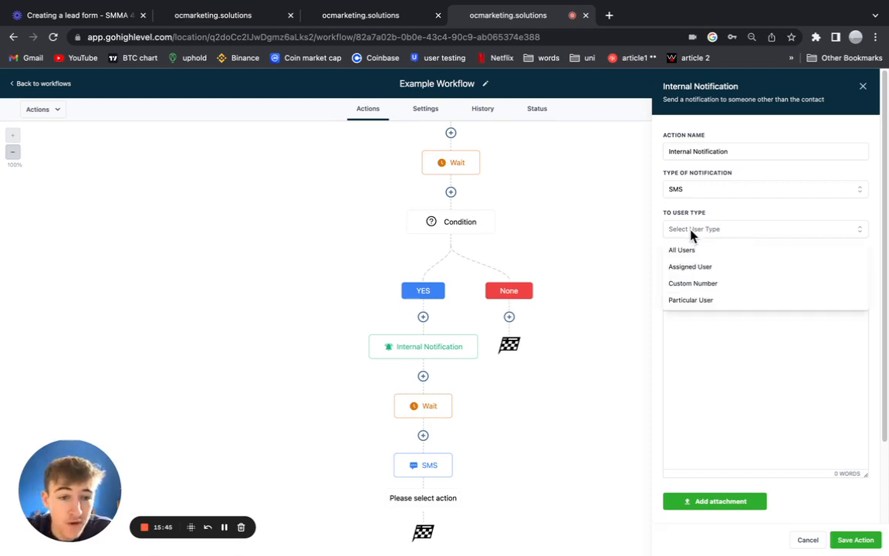
click(699, 300)
click(689, 268)
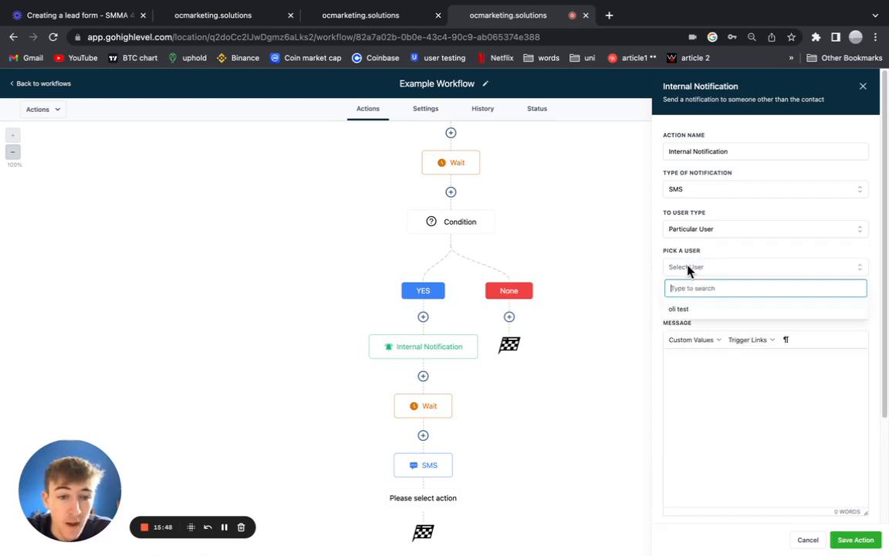
click(684, 312)
Compose the message: contact's first name plus 'has sent their adress for you to quote - plea'.
click(698, 359)
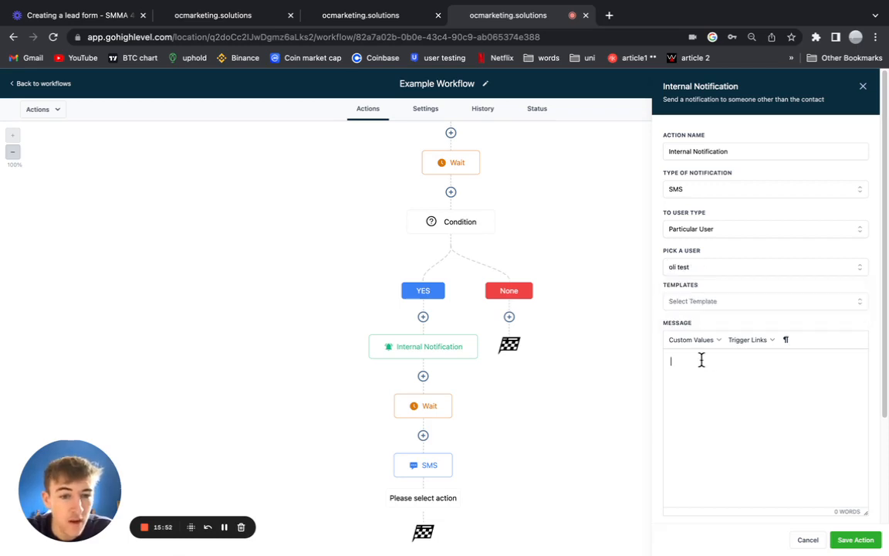
click(703, 340)
mouse_move(706, 363)
click(766, 387)
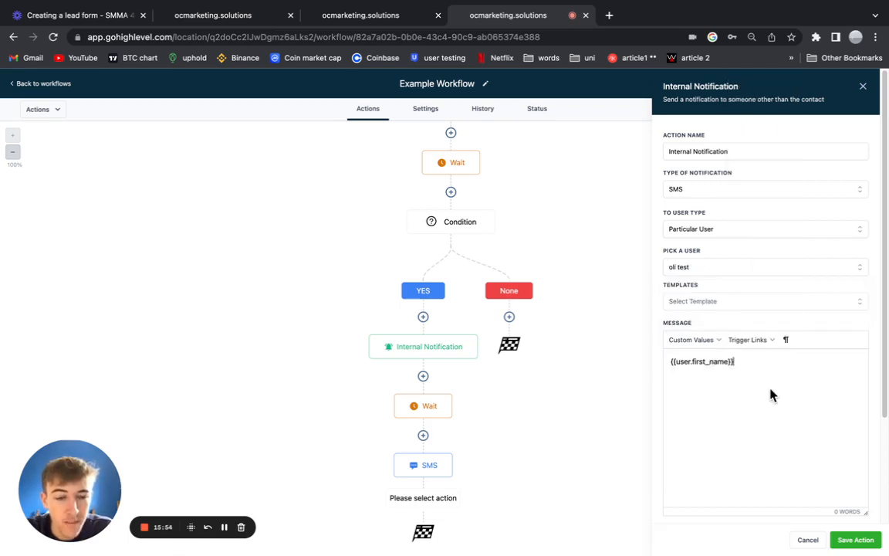
drag(762, 370, 615, 351)
key(BackSpace)
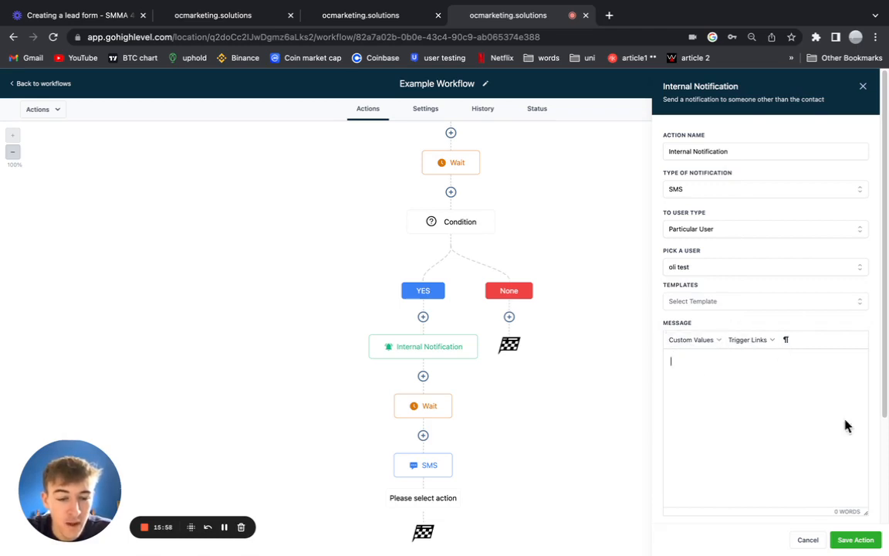
click(689, 341)
mouse_move(698, 359)
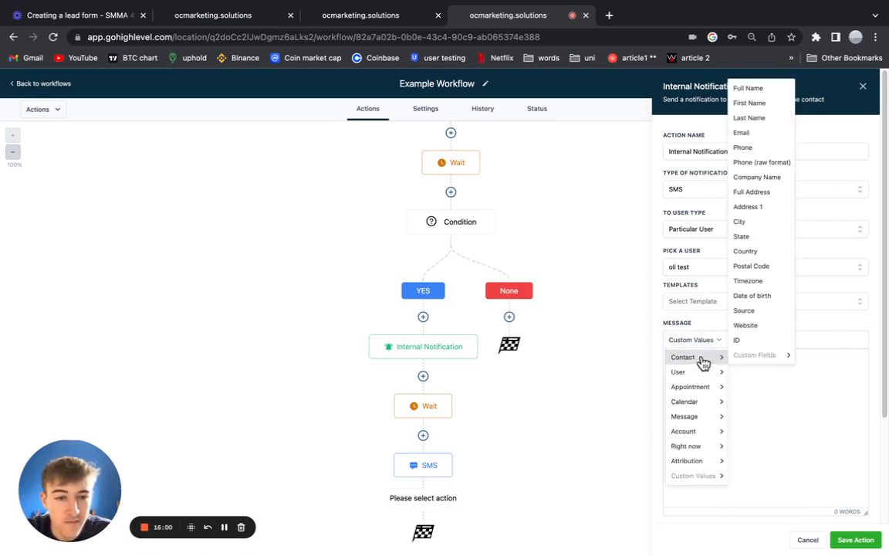
click(749, 104)
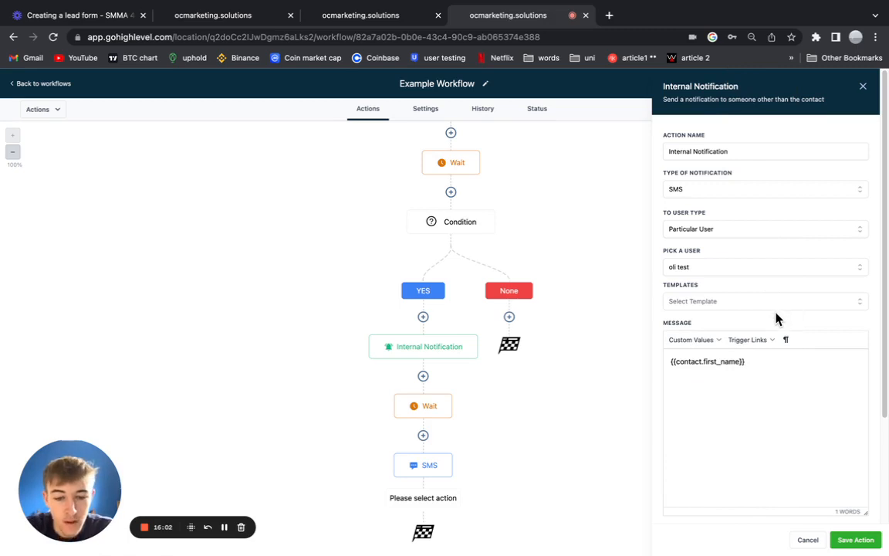
text(has)
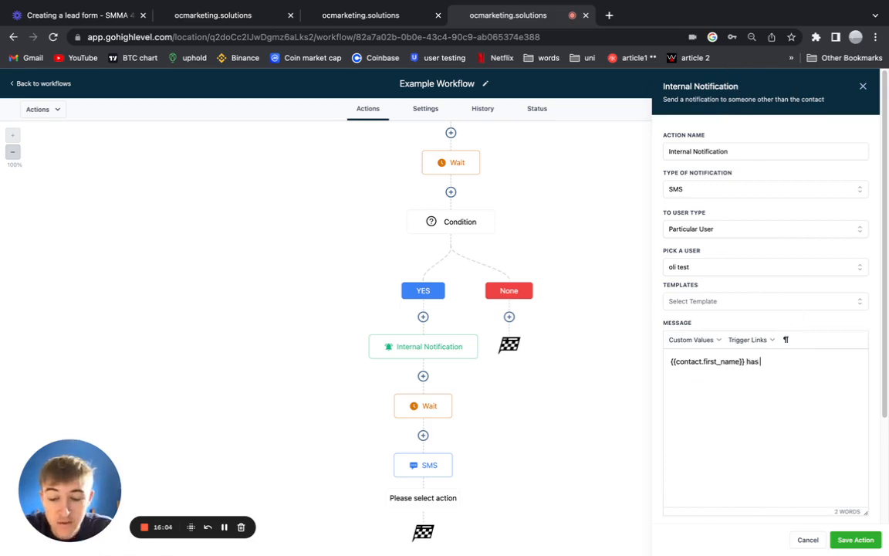
text( sent their adress)
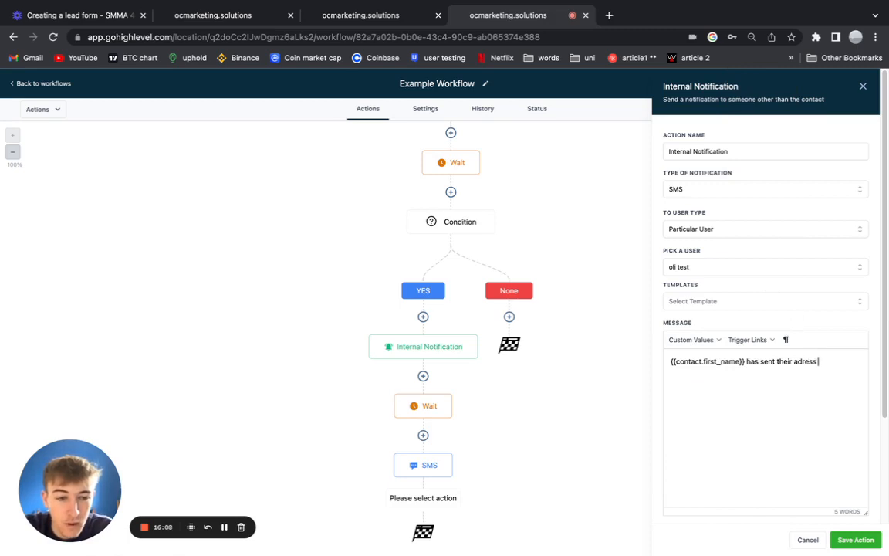
text( for yo)
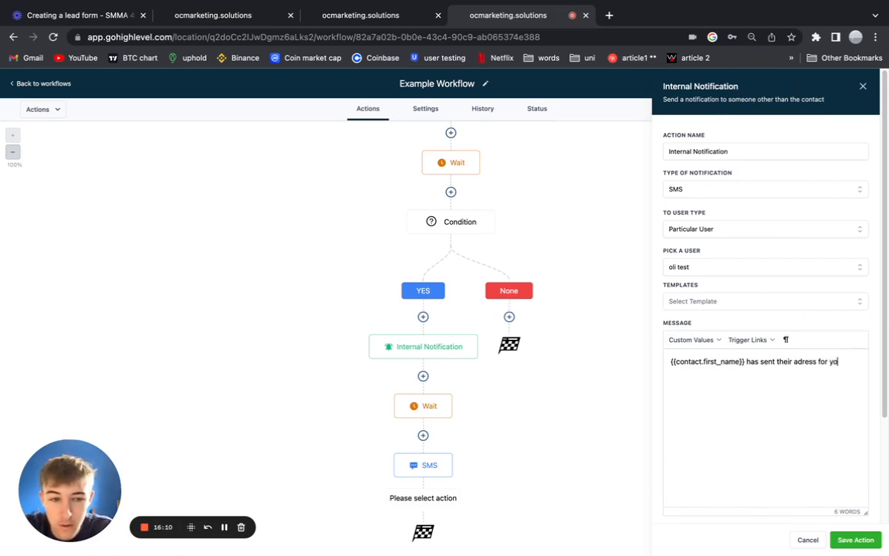
text(u to quote -)
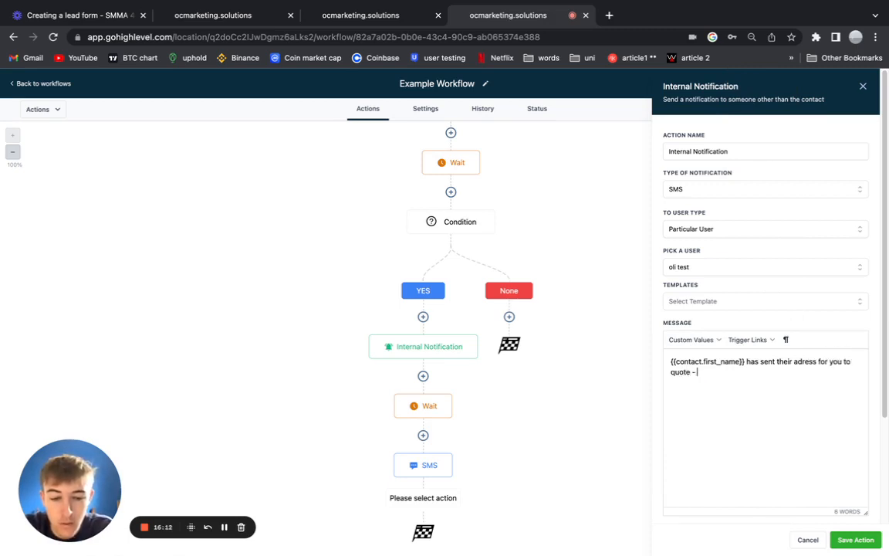
text( please check the app :))
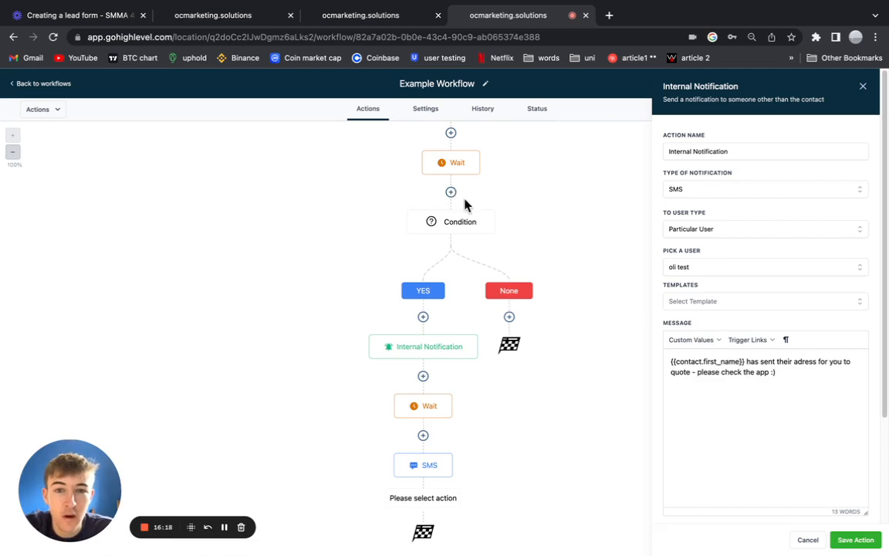
scroll(458, 202, up, 5)
scroll(509, 378, down, 1)
scroll(463, 382, down, 3)
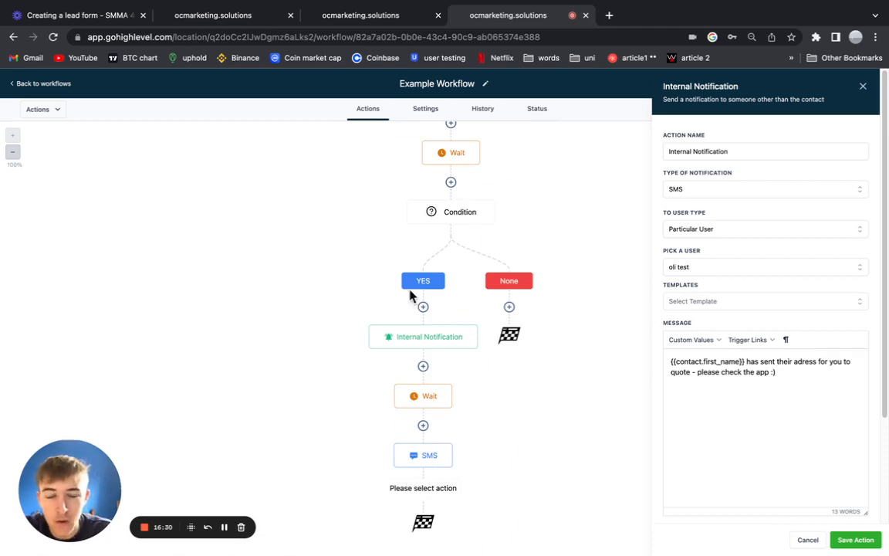
Save the internal notification, reopening it to verify and saving again.
click(858, 540)
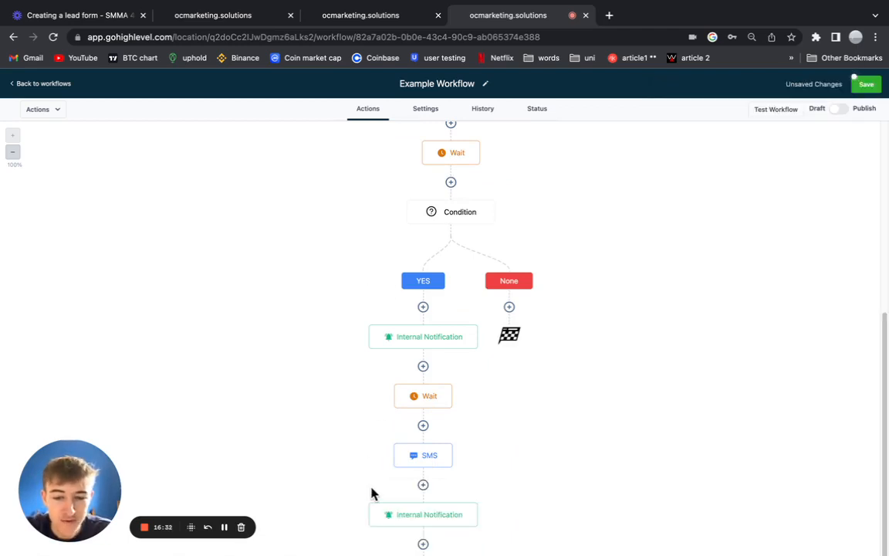
scroll(377, 495, down, 1)
click(420, 471)
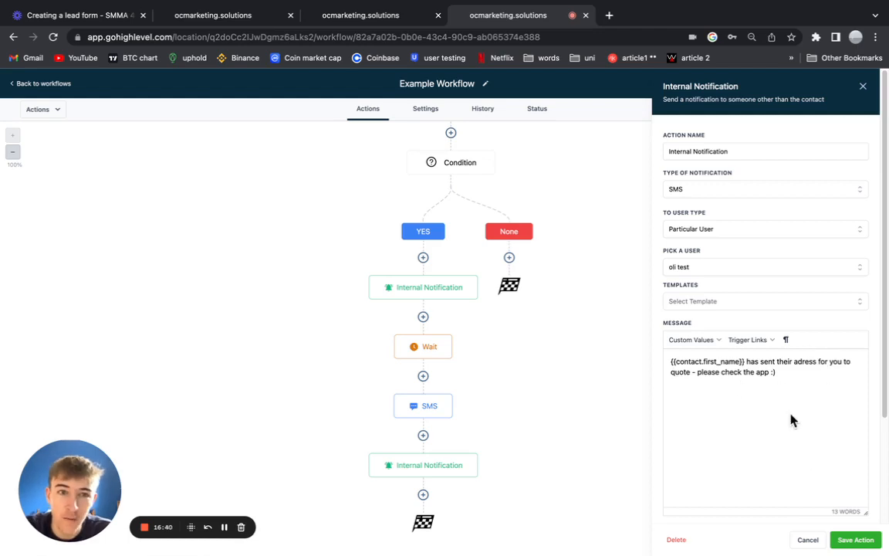
click(854, 539)
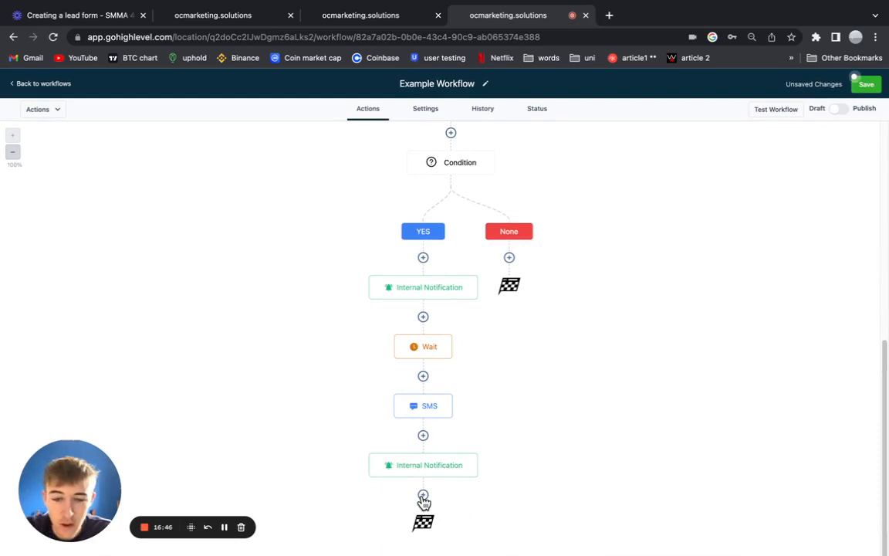
Compare with the finished reference workflow, then add a new step below the notification.
click(358, 22)
scroll(125, 407, down, 2)
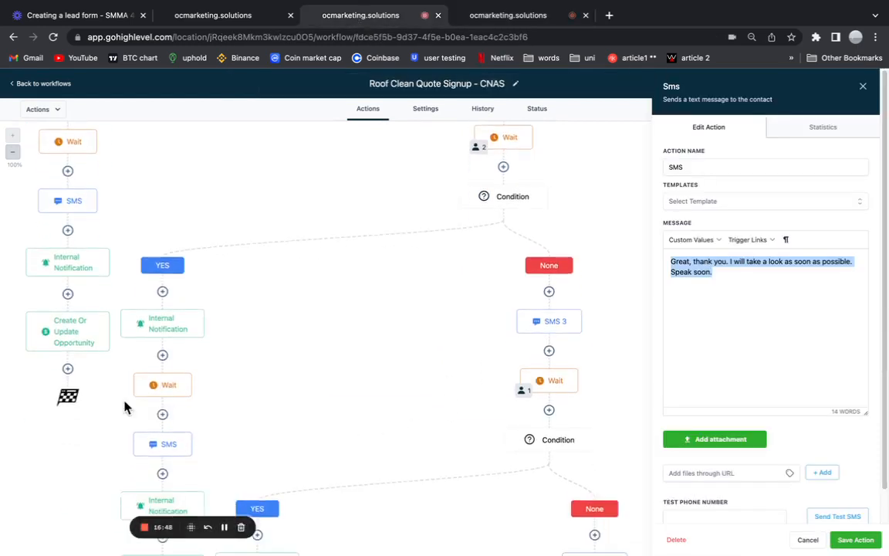
click(509, 17)
click(422, 495)
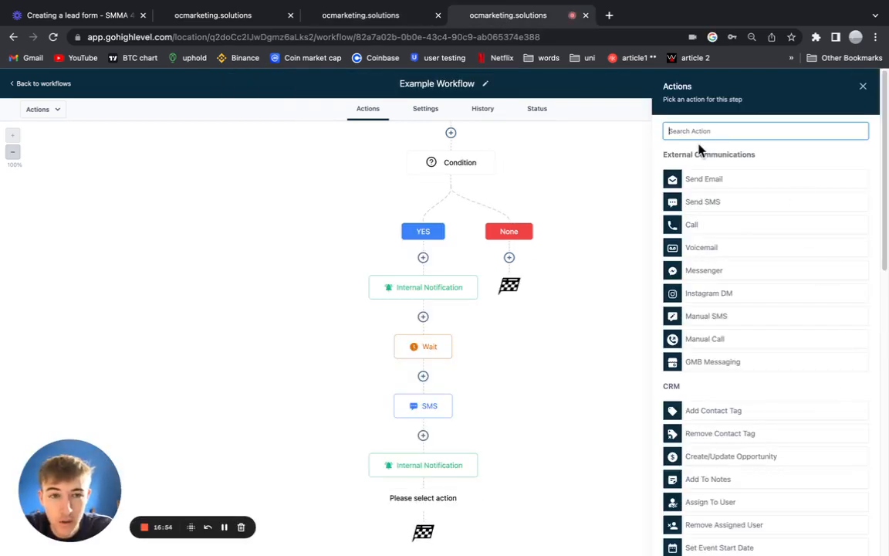
Add Create Or Update Opportunity in the Clients Name - Signed Up For Quote Pipeline, 2. HOT Lead stage.
text(up)
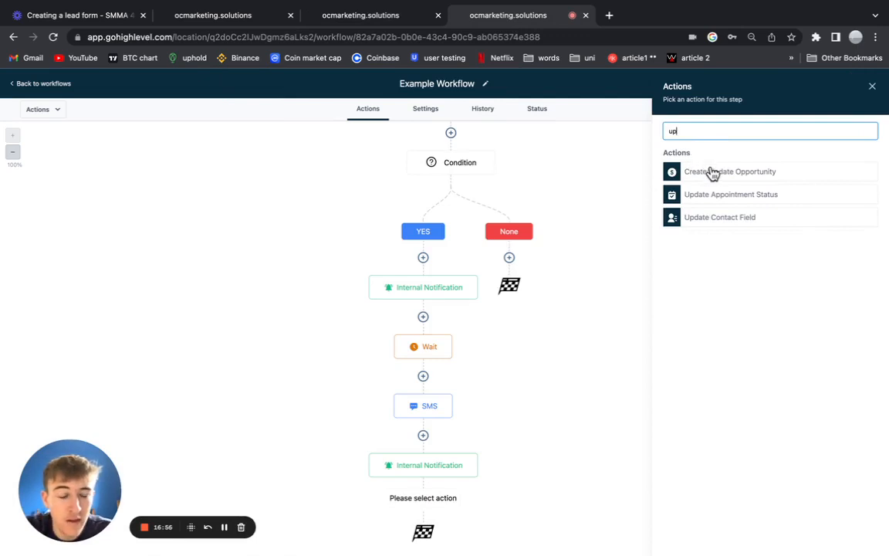
click(745, 177)
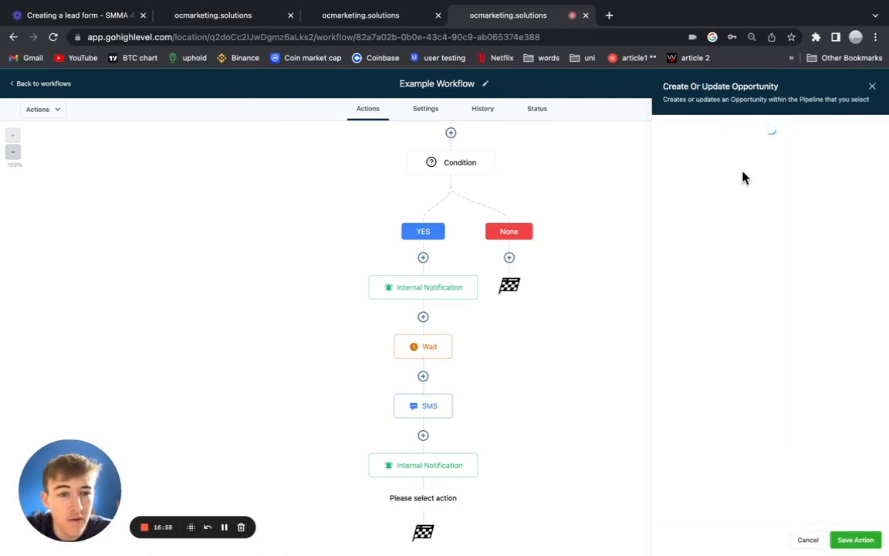
click(729, 189)
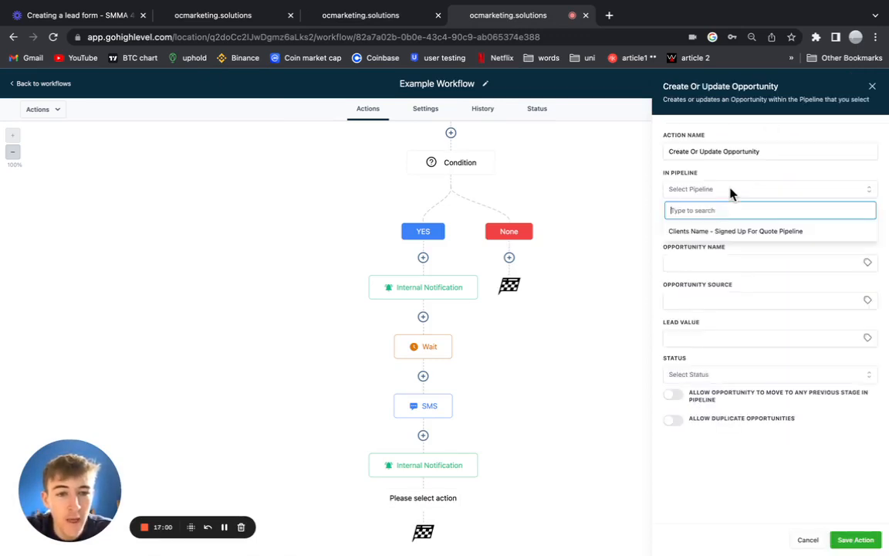
click(724, 230)
click(726, 226)
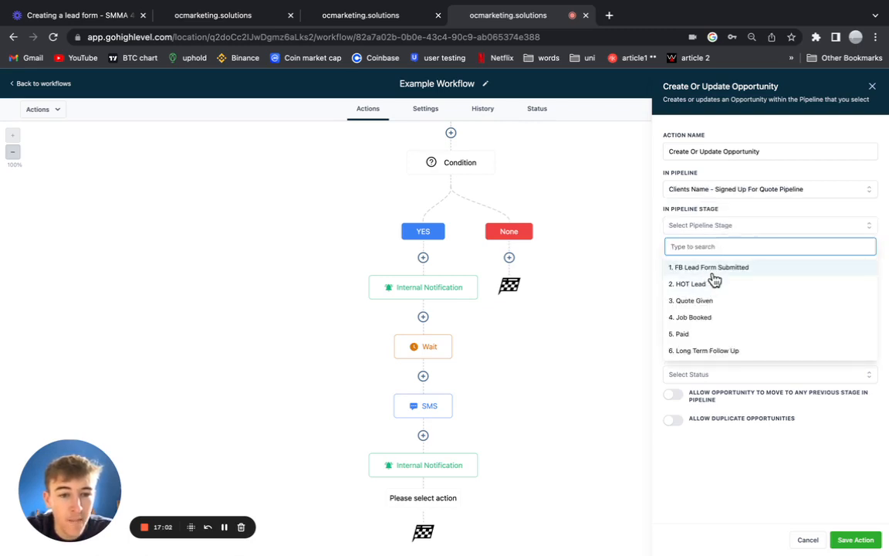
click(694, 287)
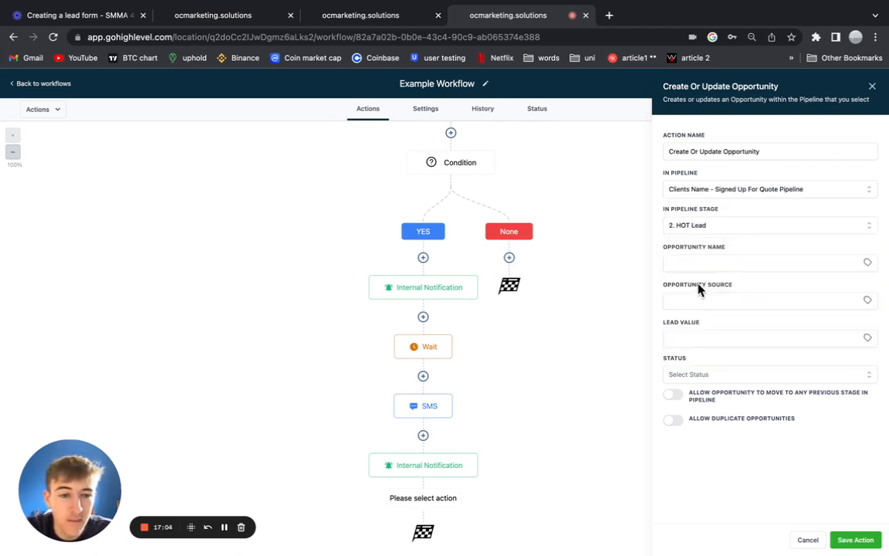
Name the opportunity with the contact's first name, set status to open, and save.
click(867, 263)
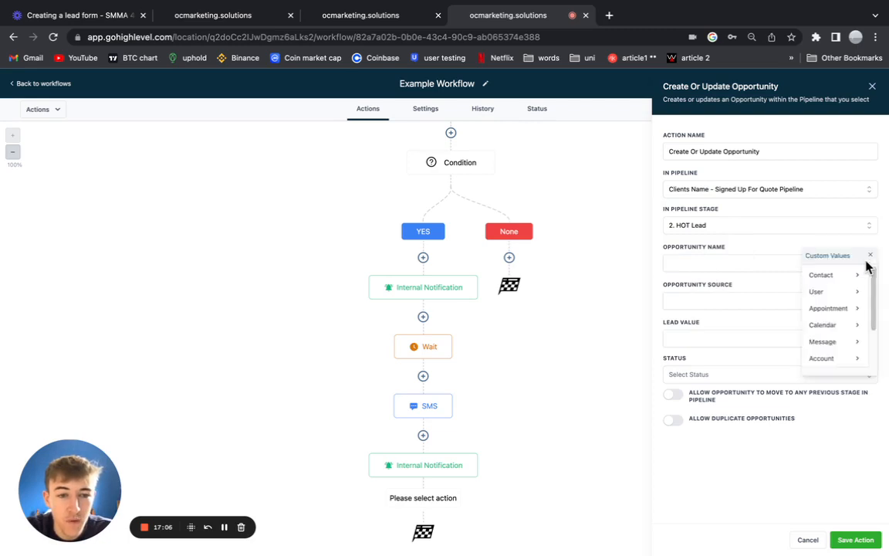
click(820, 274)
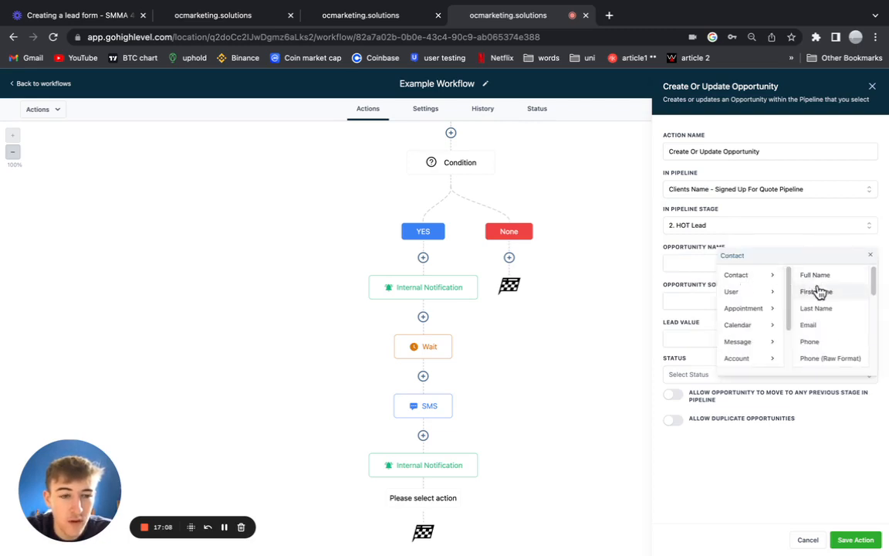
click(819, 296)
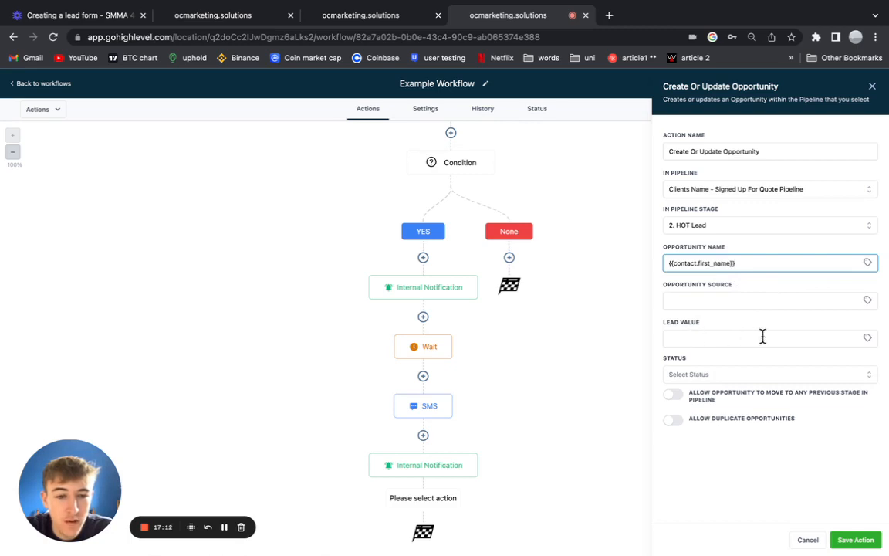
click(695, 376)
click(697, 396)
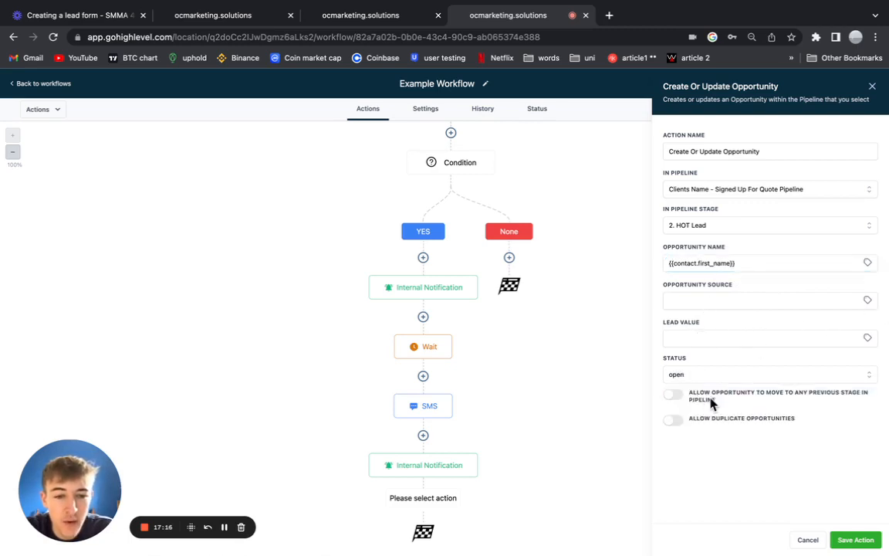
click(854, 540)
Review the second Wait step's settings in the Roof Clean Quote Signup workflow.
scroll(428, 189, up, 3)
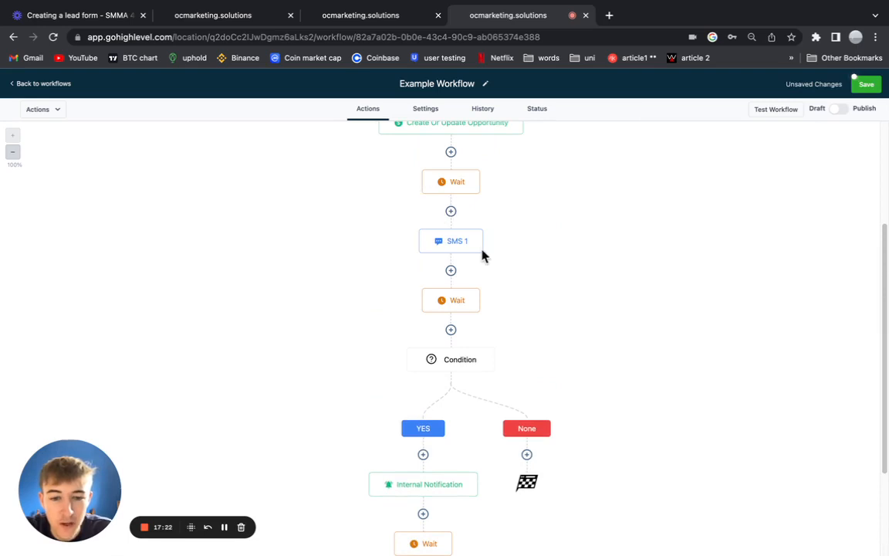
scroll(496, 349, down, 4)
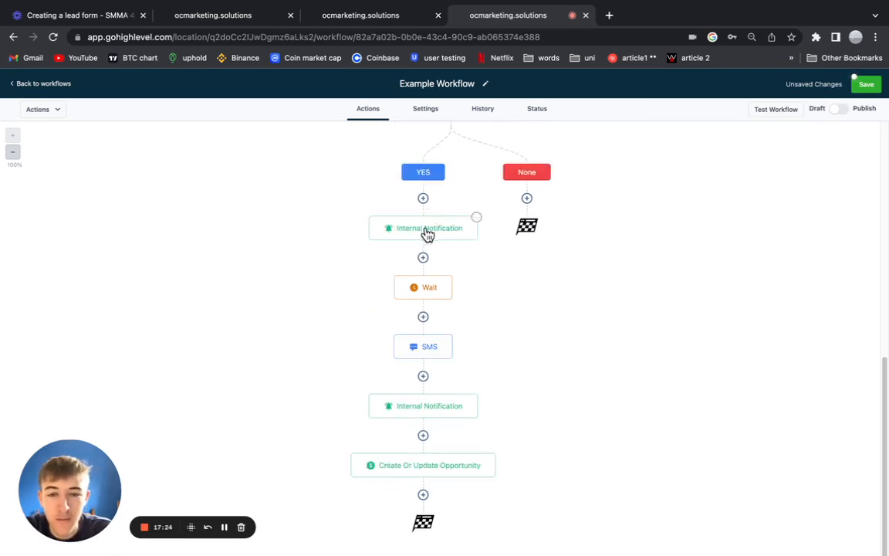
scroll(442, 257, up, 1)
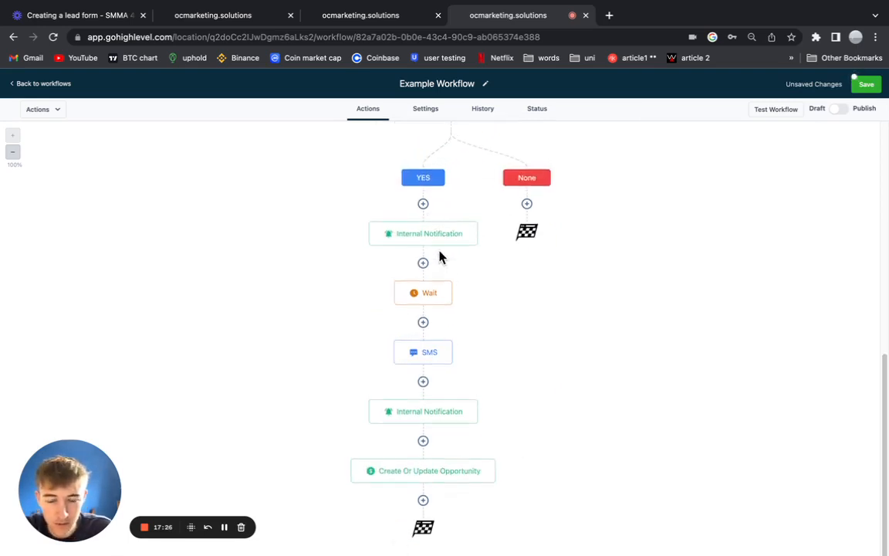
scroll(439, 257, up, 3)
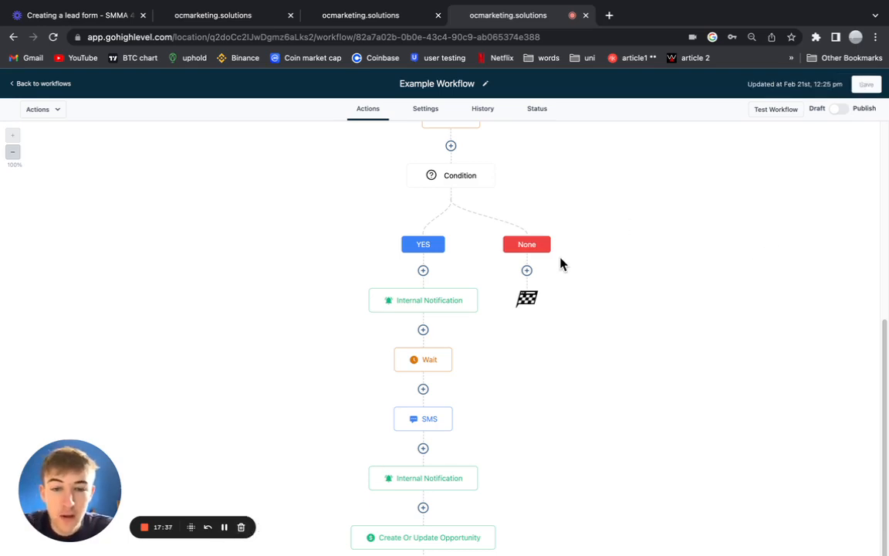
scroll(555, 276, up, 2)
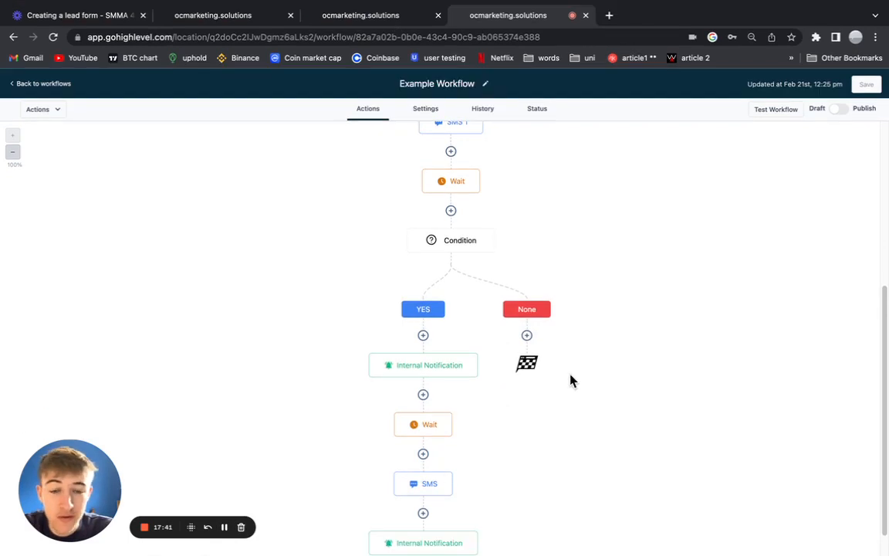
click(372, 15)
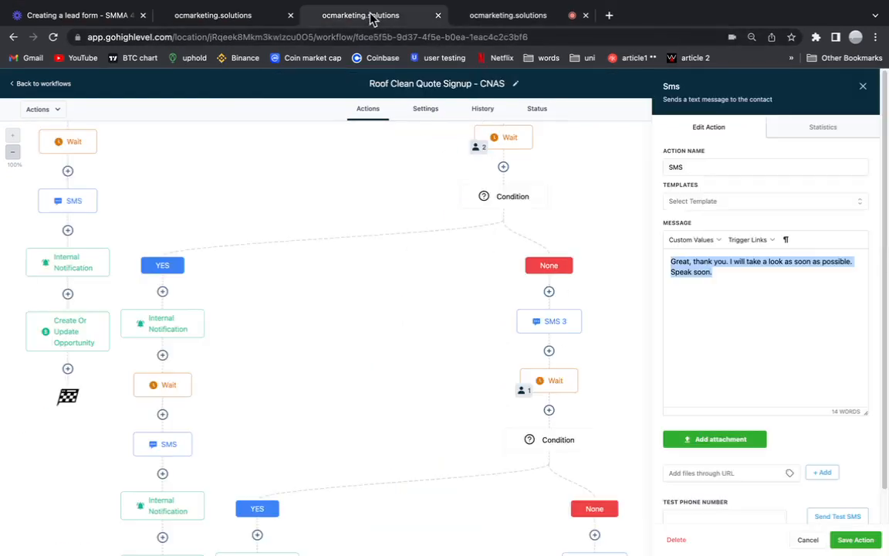
scroll(520, 347, right, 2)
scroll(507, 347, up, 5)
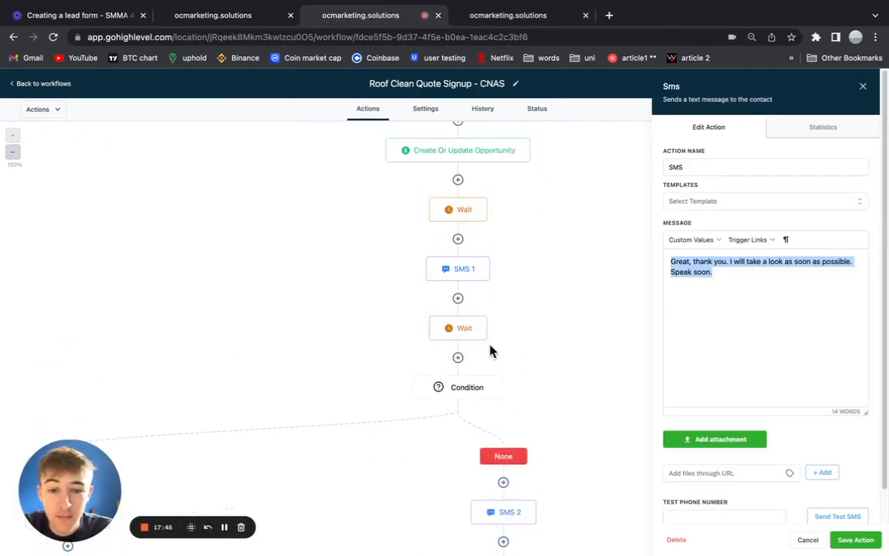
click(450, 331)
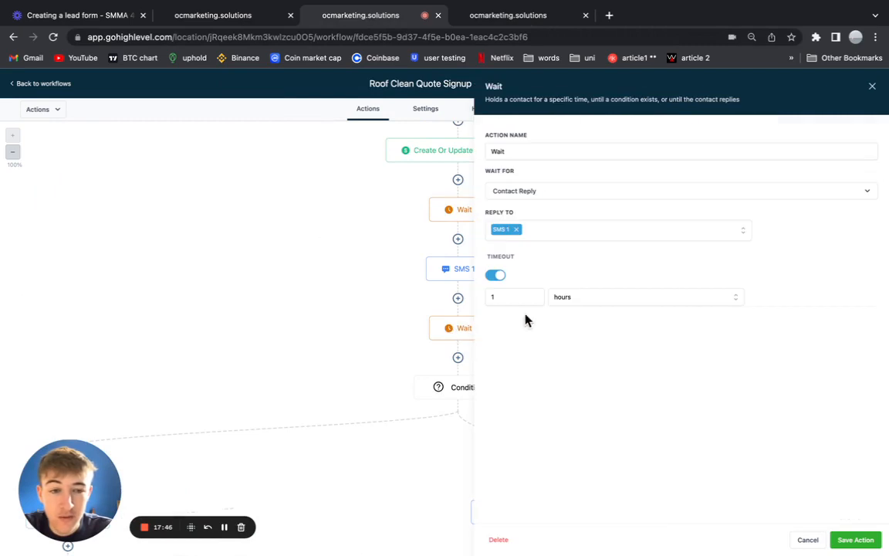
click(872, 87)
Review the SMS 2 follow-up message, then start a new step under the None branch.
scroll(524, 471, down, 2)
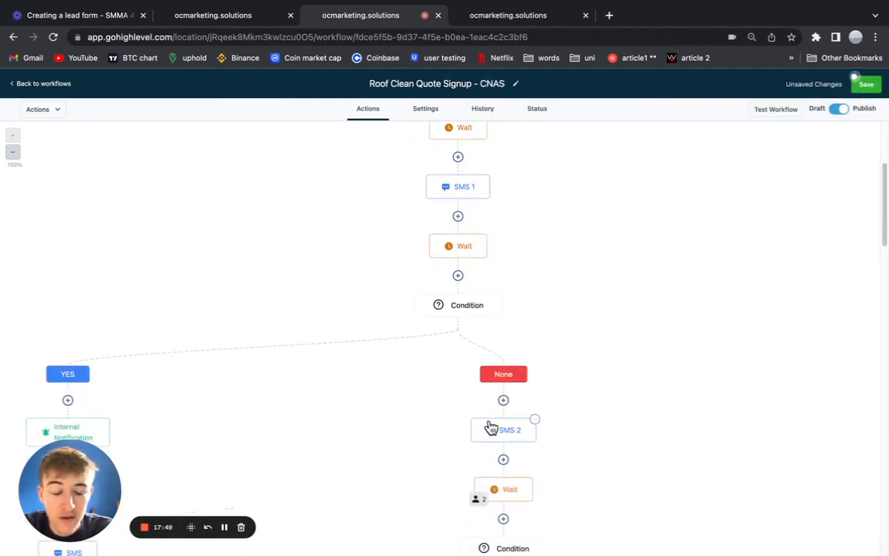
click(493, 426)
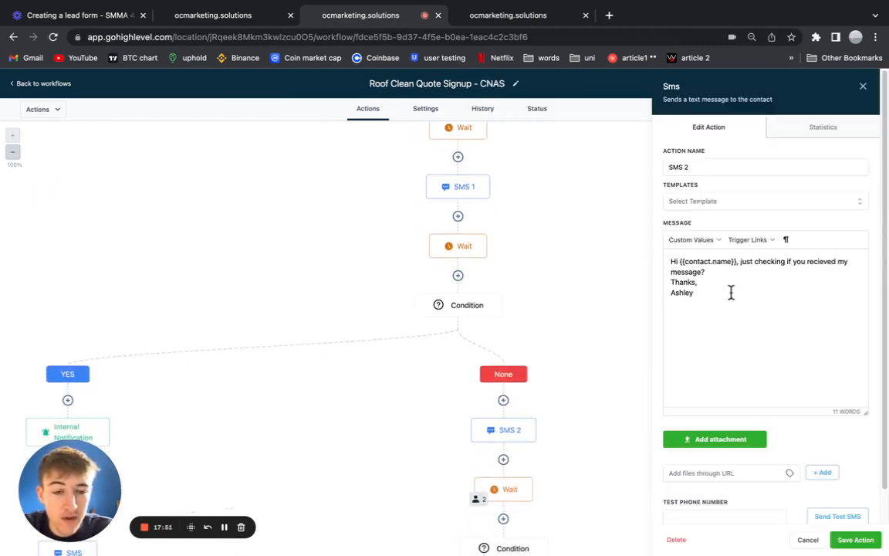
click(862, 87)
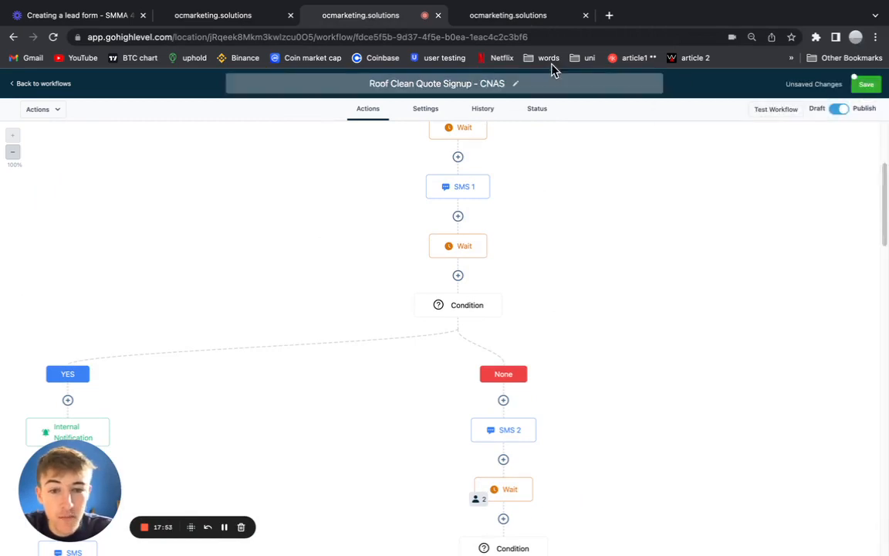
click(540, 17)
click(527, 335)
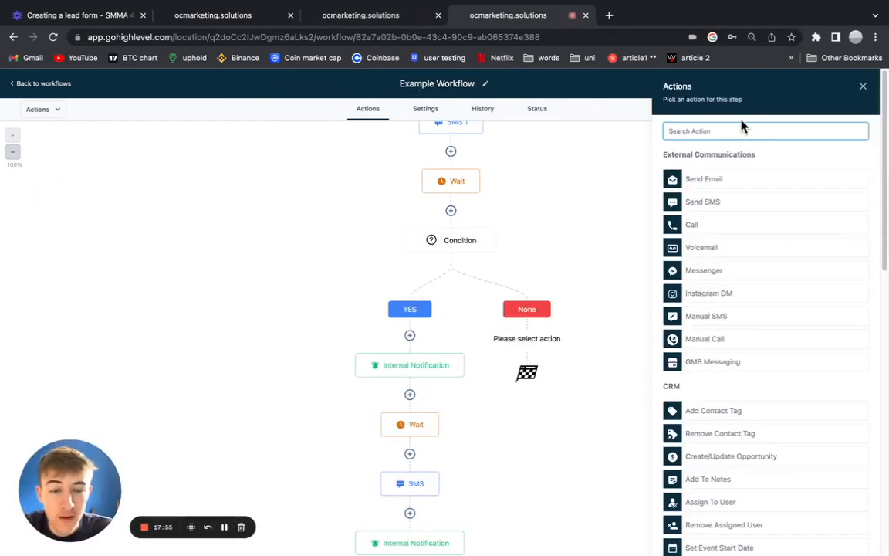
Make the None-branch step a Send SMS reading 'Hi {{contact.first_name}}, just checking'.
text(sms)
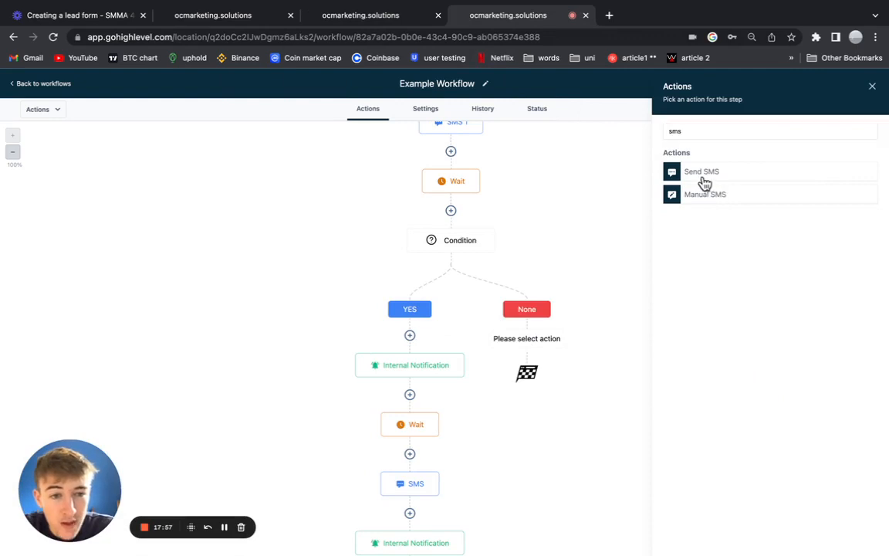
click(700, 176)
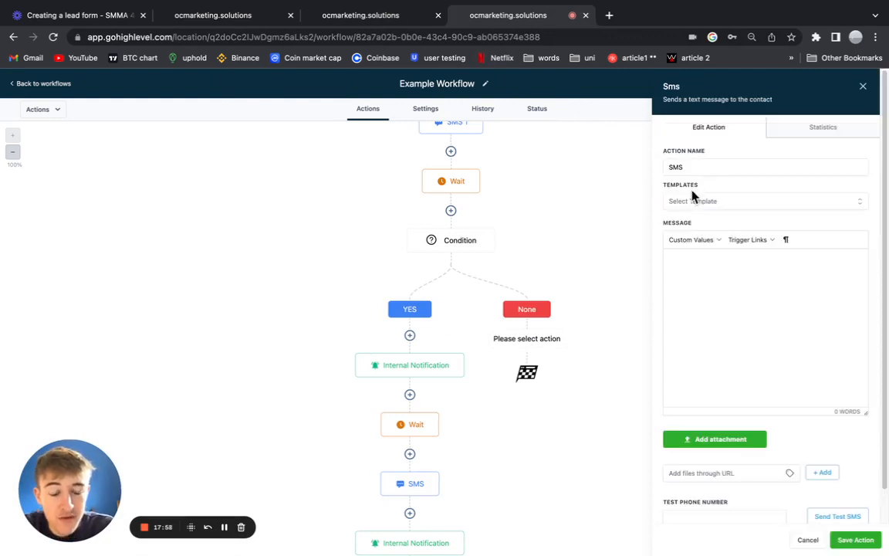
click(713, 245)
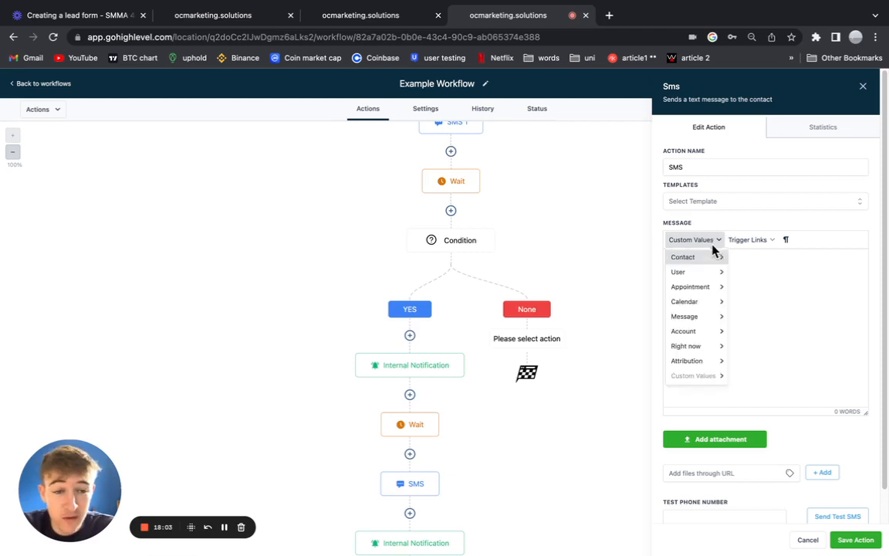
mouse_move(715, 258)
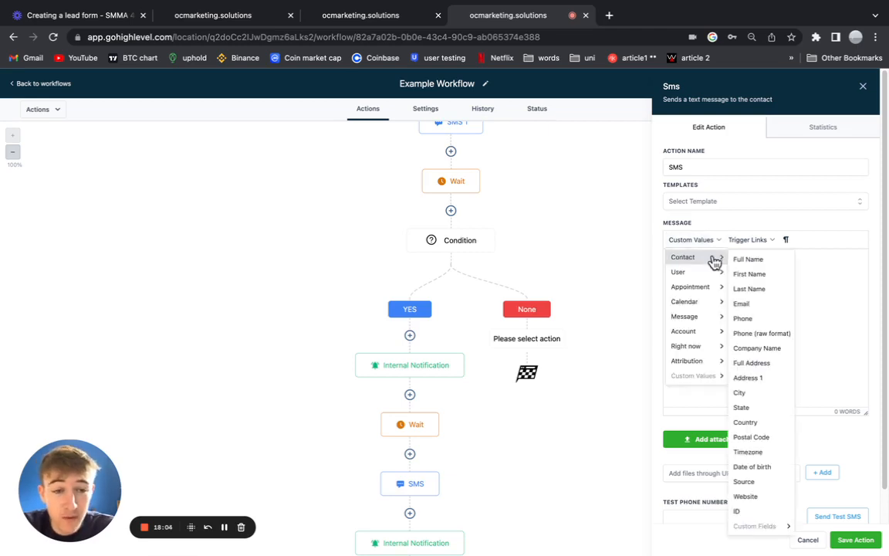
click(774, 276)
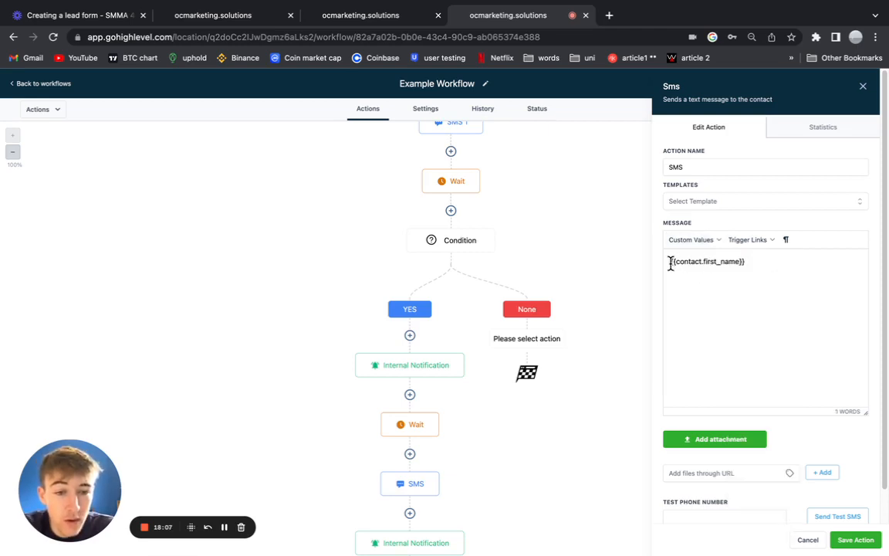
click(670, 262)
text(Hi)
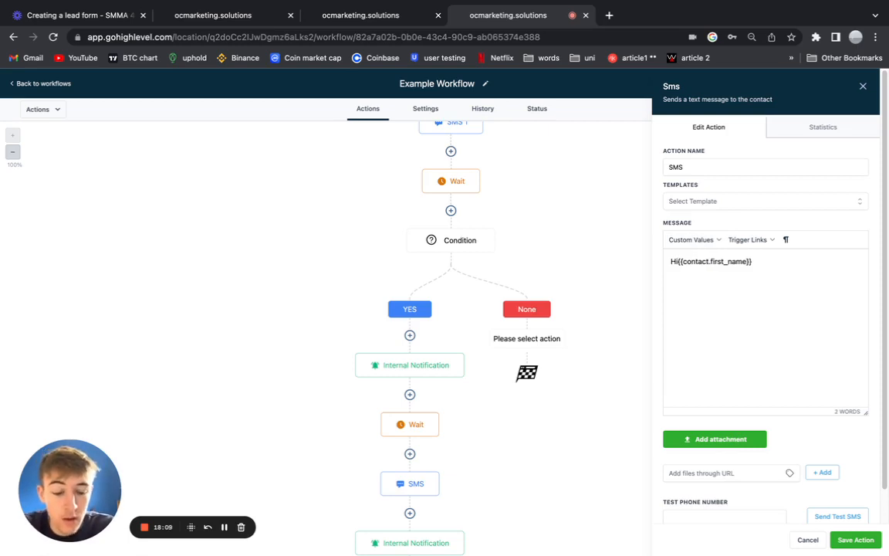
click(777, 260)
text(,)
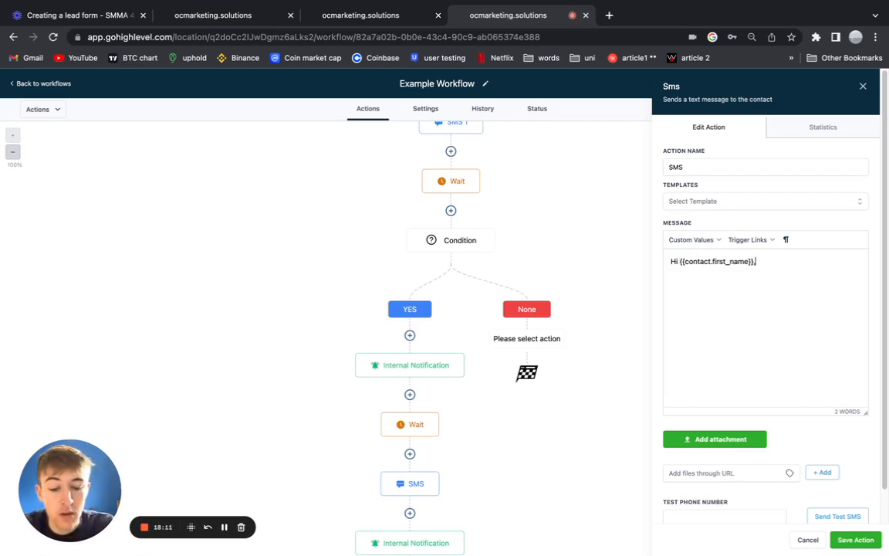
text( just checking if you received my message?)
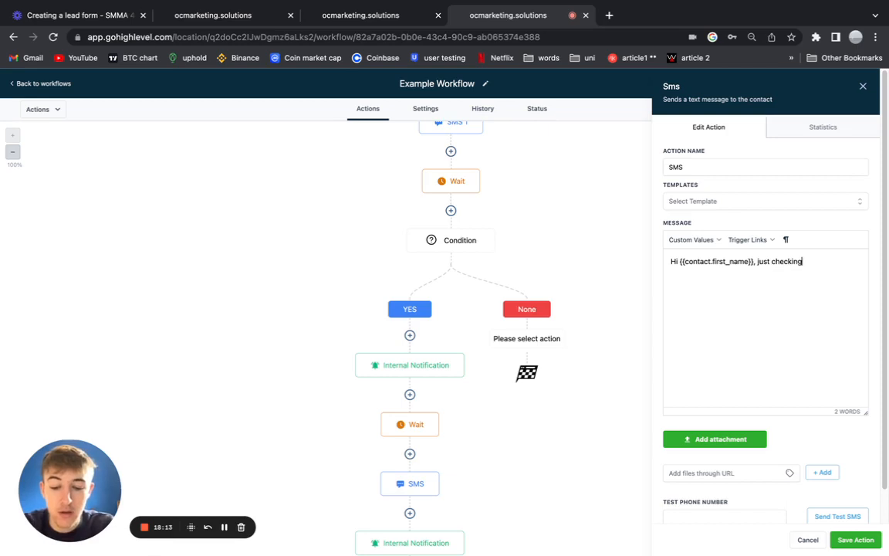
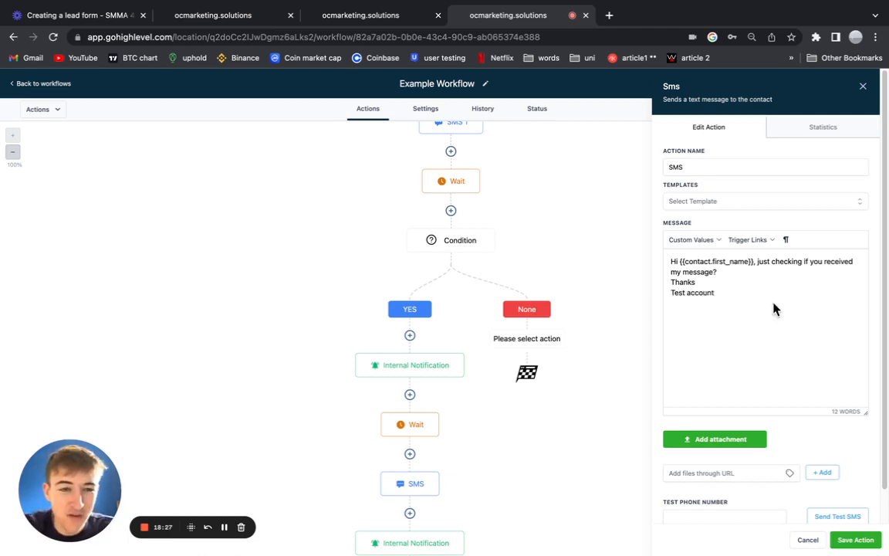
Rename the None-branch SMS step to 'SMS 2' and save it into the workflow.
click(701, 167)
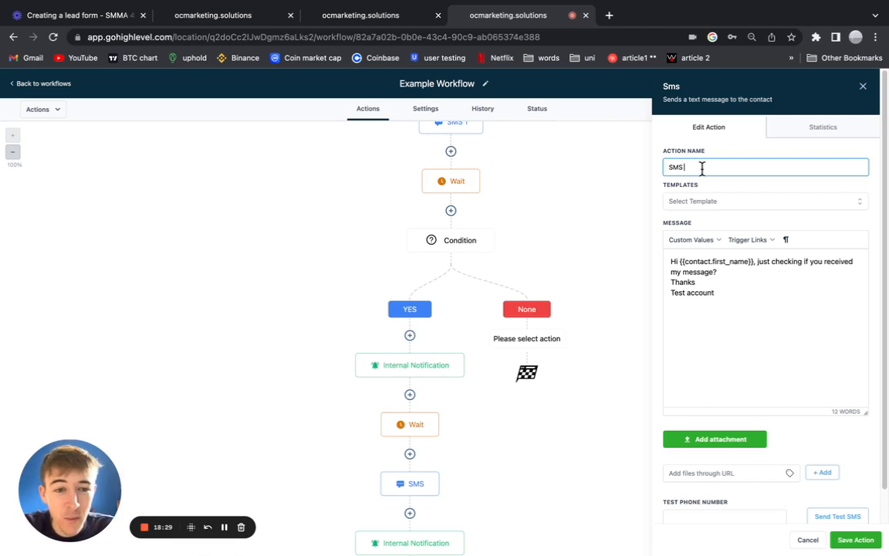
text(2)
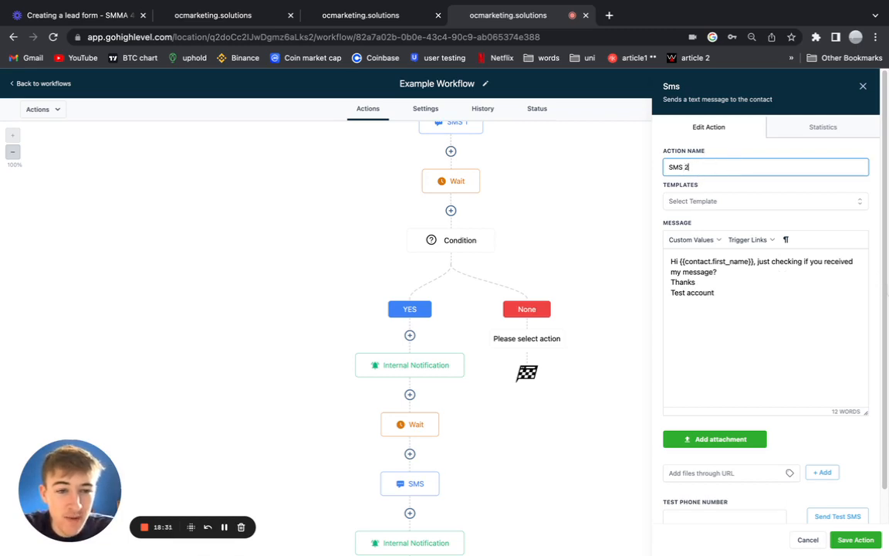
click(863, 540)
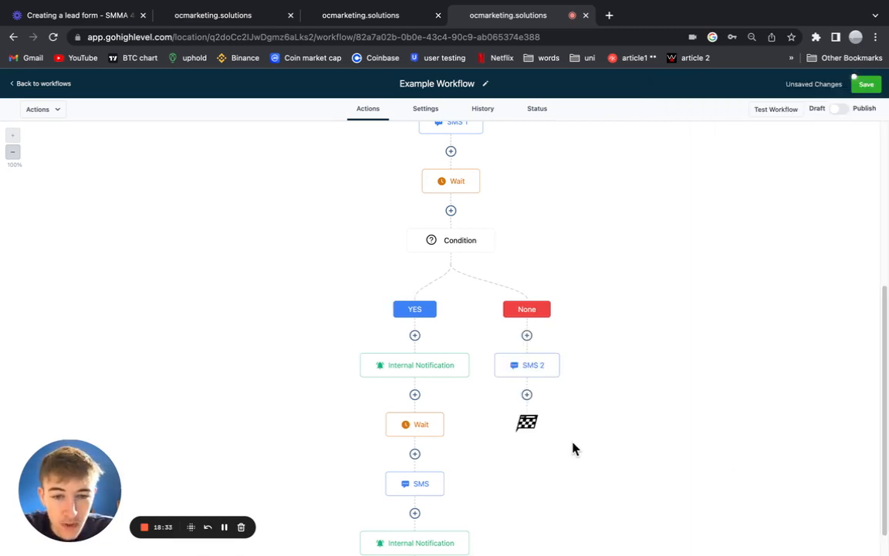
Compare against the Wait step settings in the Roof Clean Quote Signup reference workflow.
scroll(514, 394, down, 1)
click(527, 336)
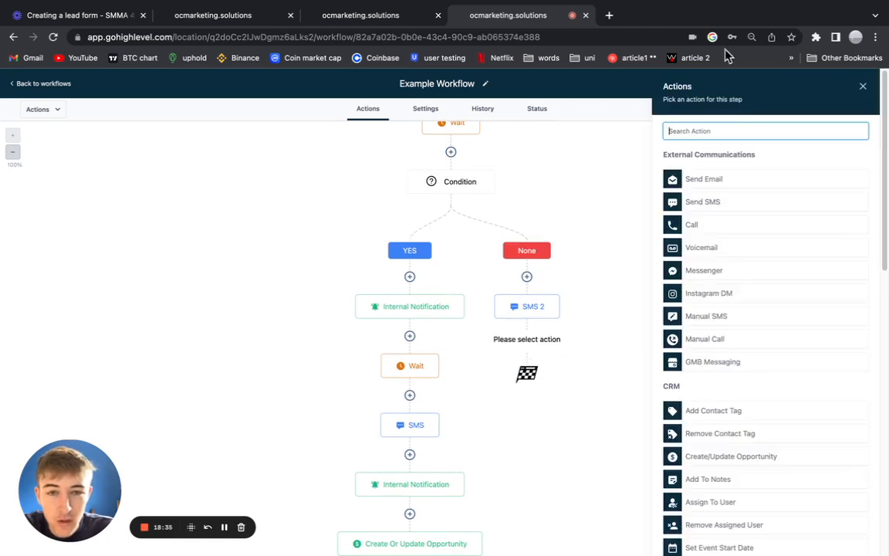
click(370, 17)
scroll(552, 303, down, 2)
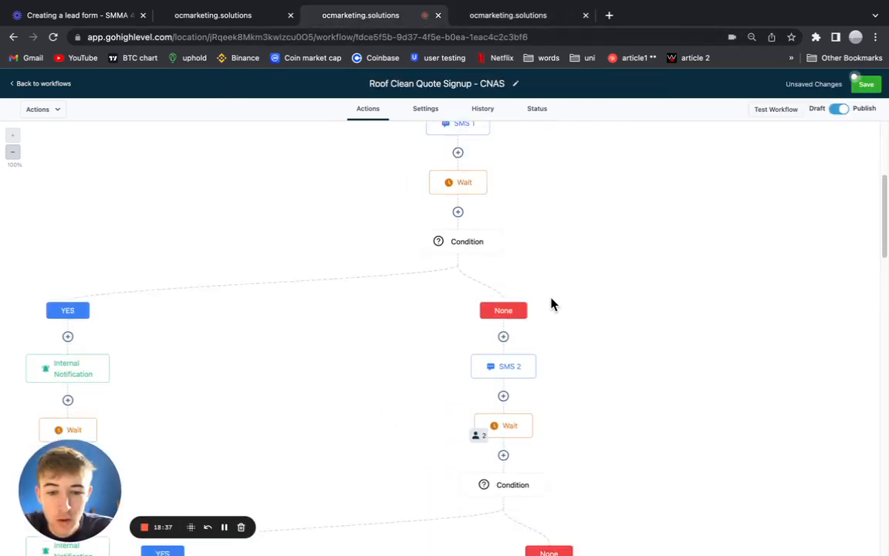
click(506, 378)
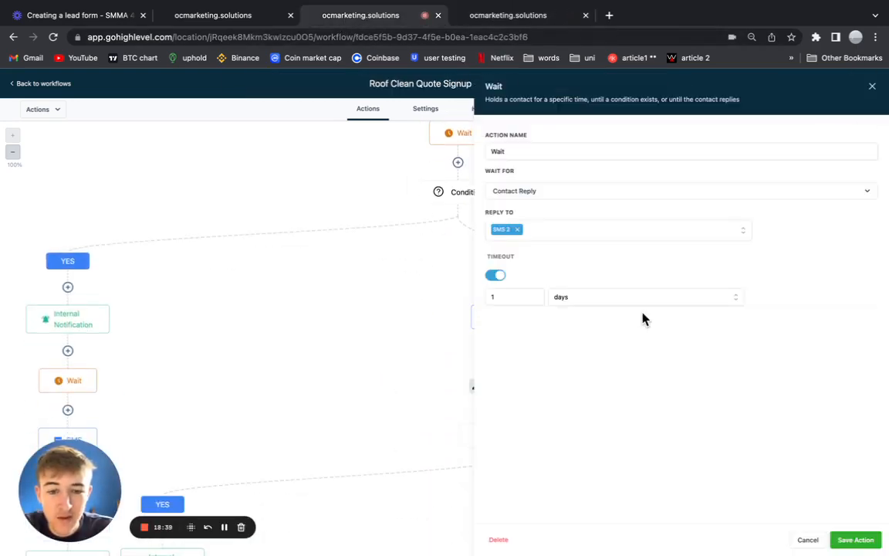
click(871, 87)
click(513, 16)
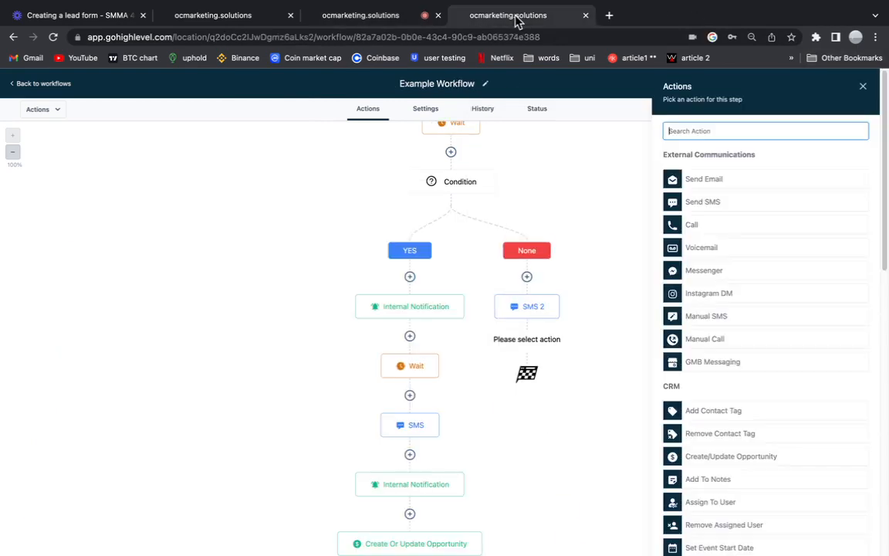
Discard the unfinished Send SMS step and save the Example Workflow.
click(725, 202)
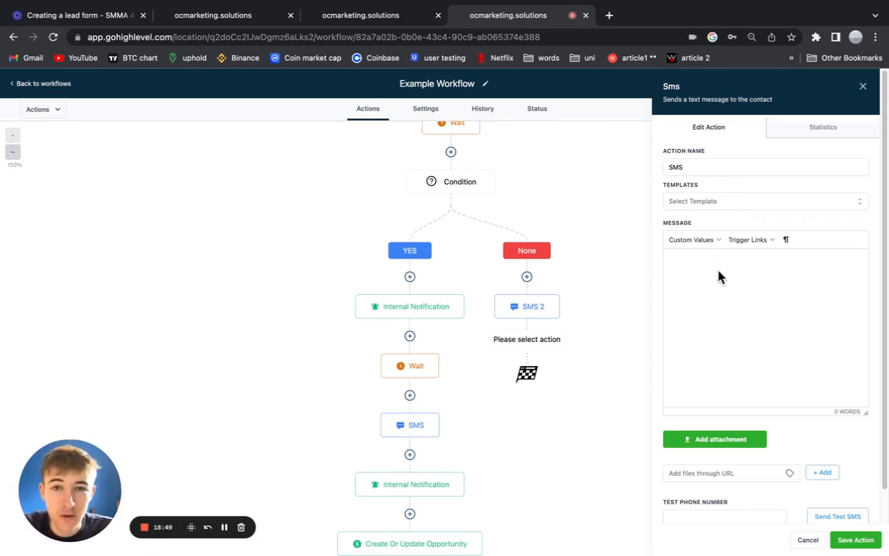
scroll(482, 182, up, 2)
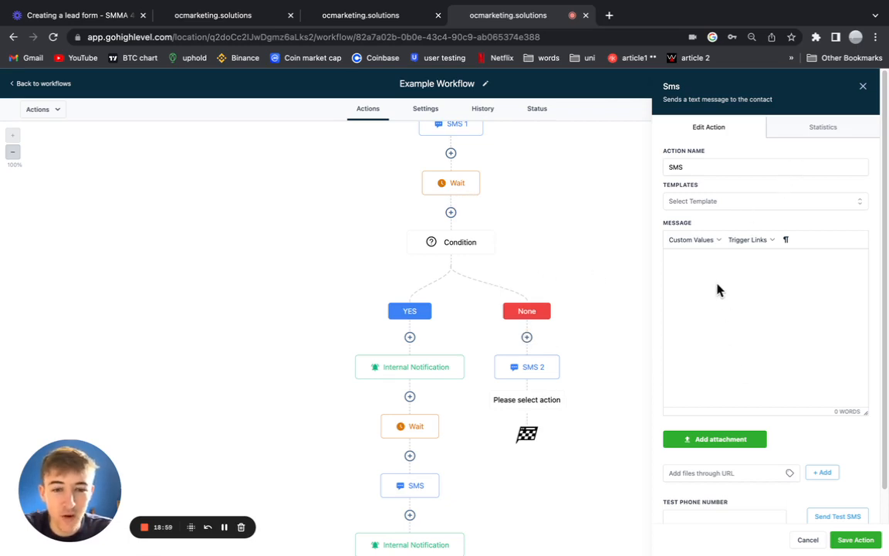
click(862, 86)
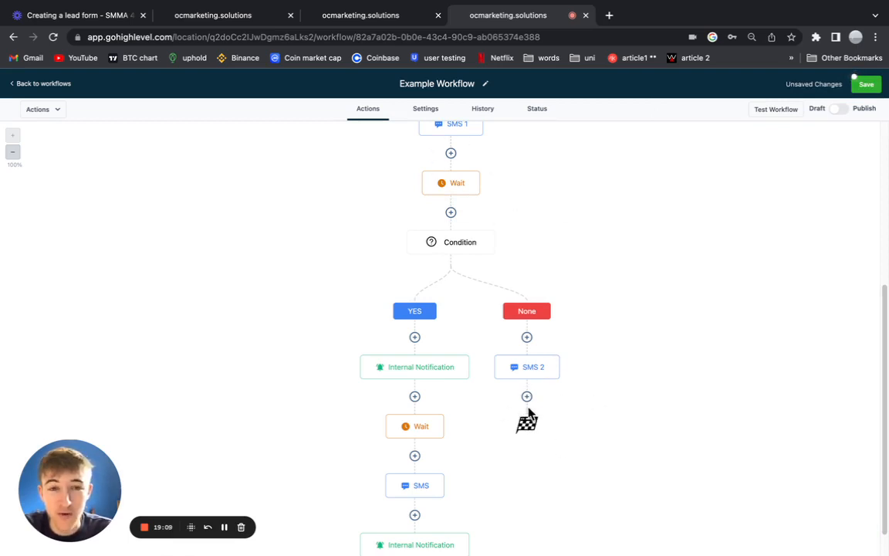
scroll(550, 447, down, 2)
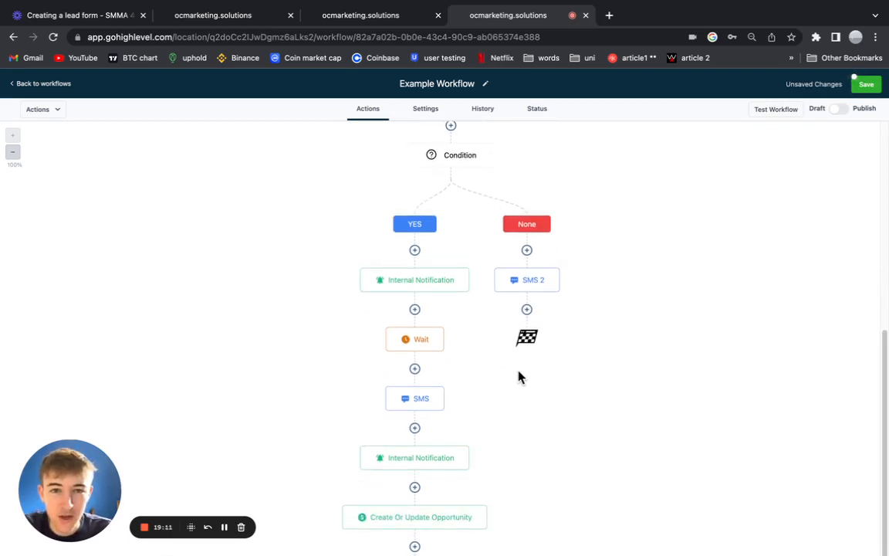
click(864, 85)
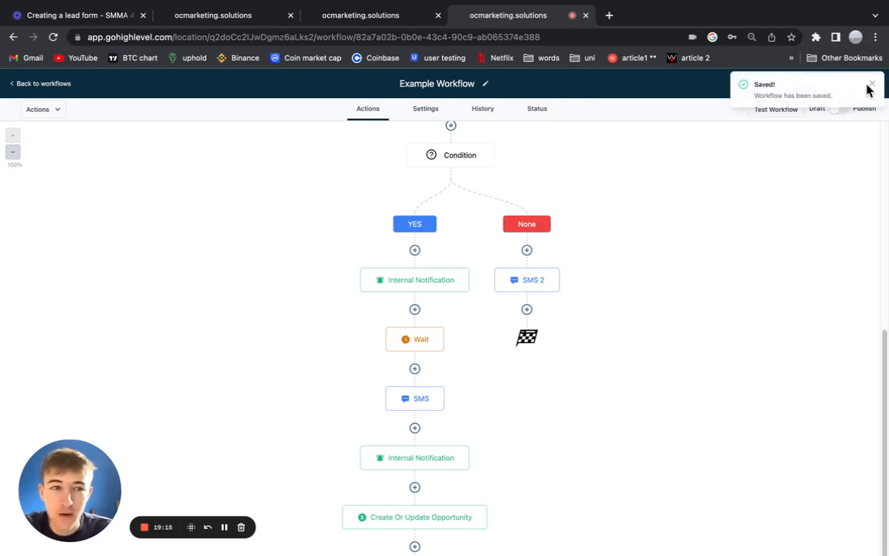
click(871, 88)
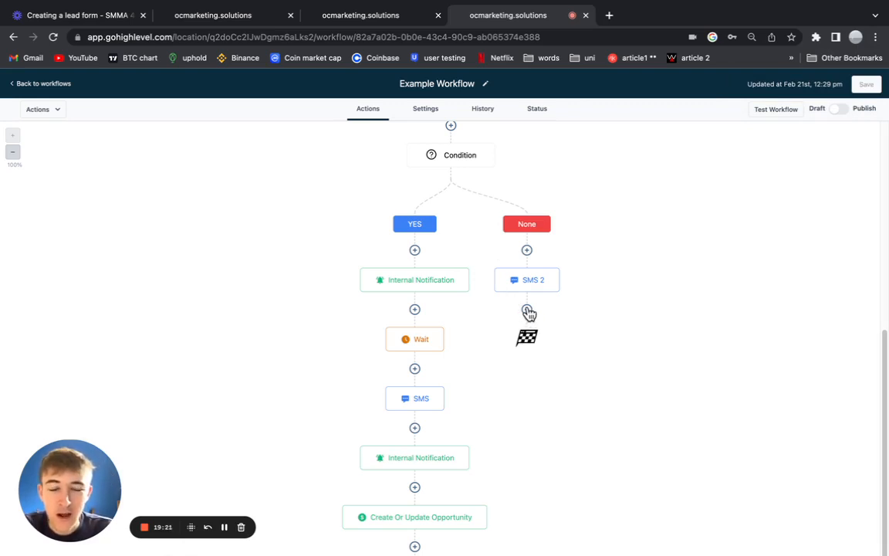
scroll(433, 318, up, 1)
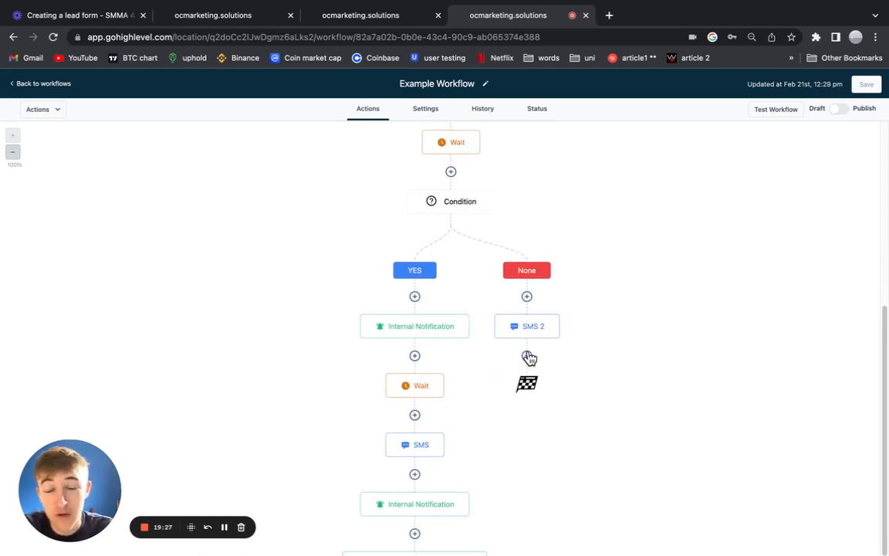
Add a Wait step under SMS 2, initially set to 1 day.
click(528, 356)
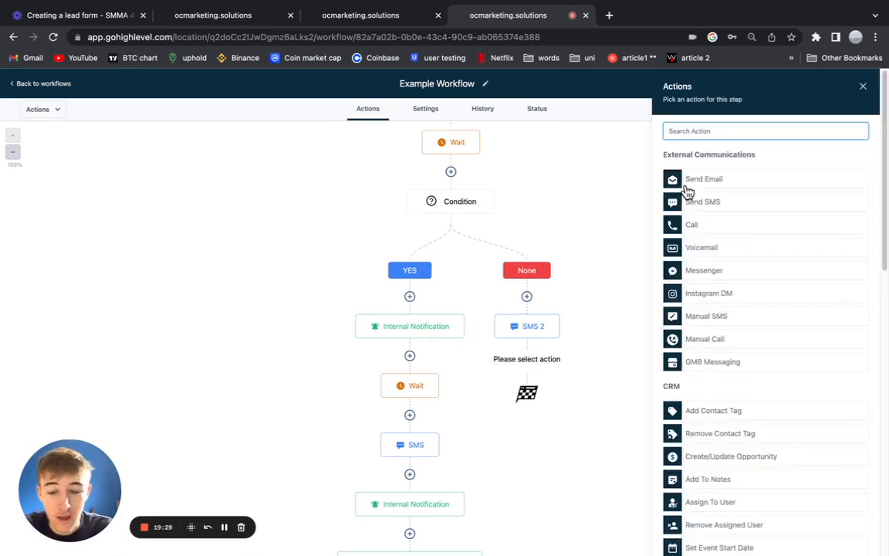
text(wait)
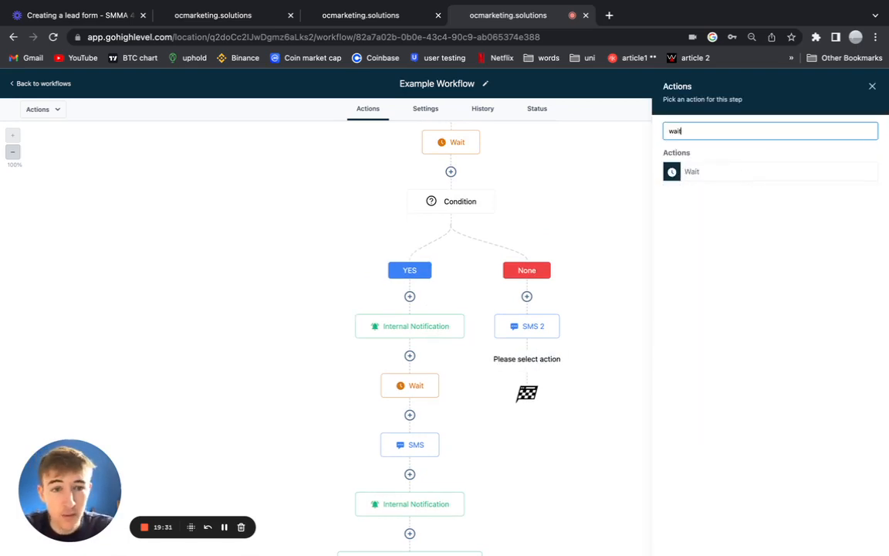
click(690, 174)
click(535, 228)
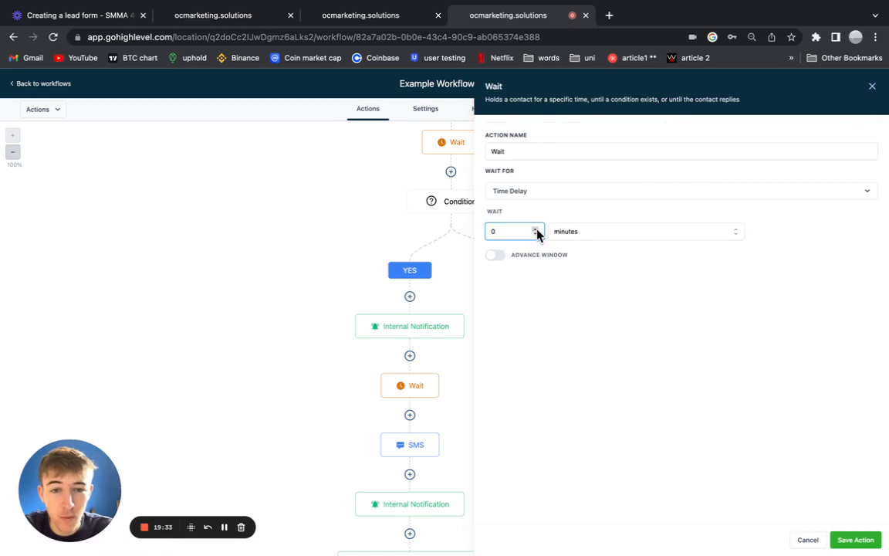
click(575, 232)
click(578, 288)
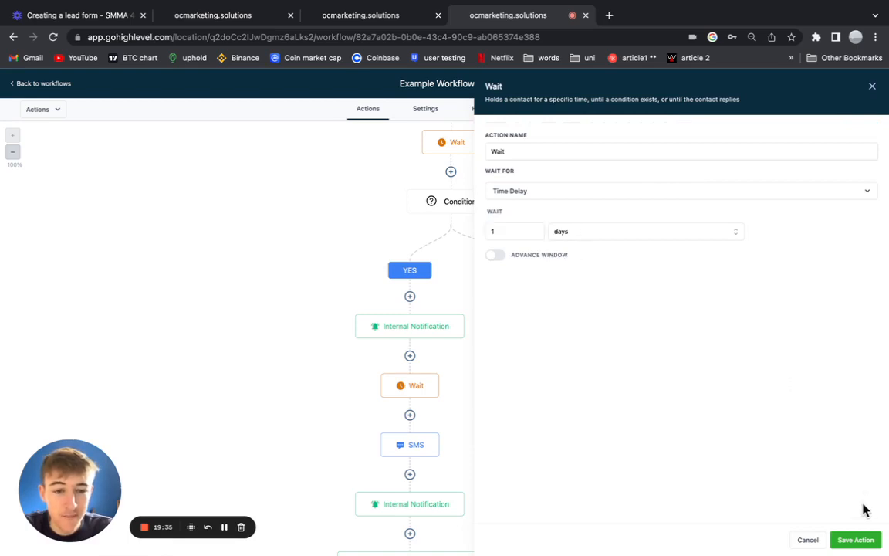
Change the Wait to Contact Reply with Reply To set to SMS 2, and save it.
click(544, 190)
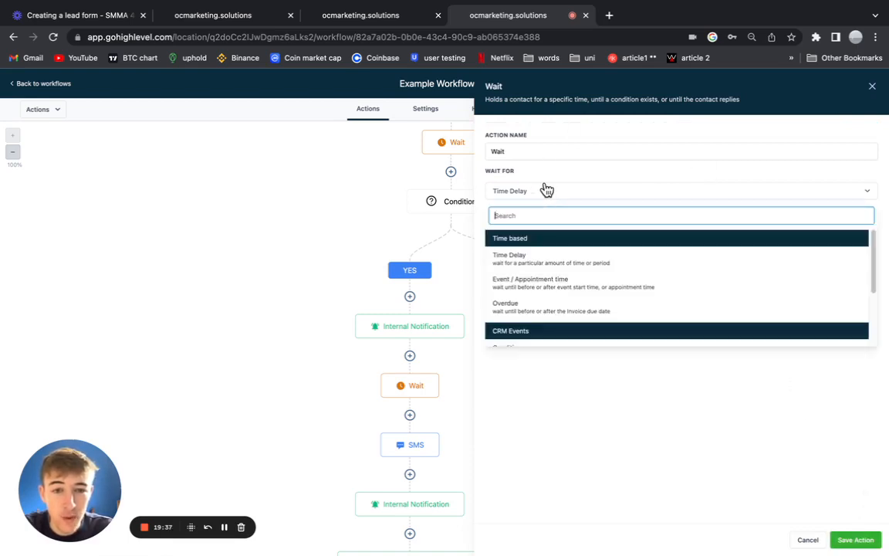
scroll(550, 285, down, 1)
scroll(548, 297, down, 2)
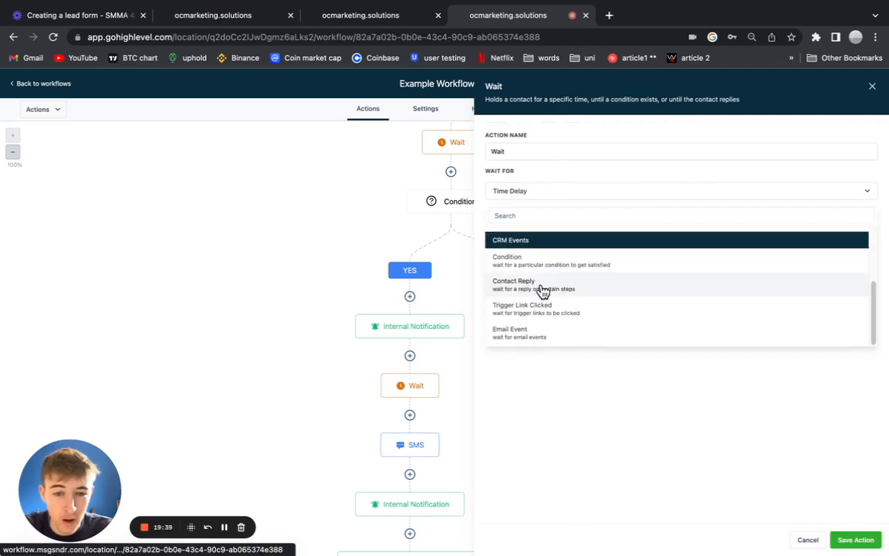
click(540, 286)
click(527, 230)
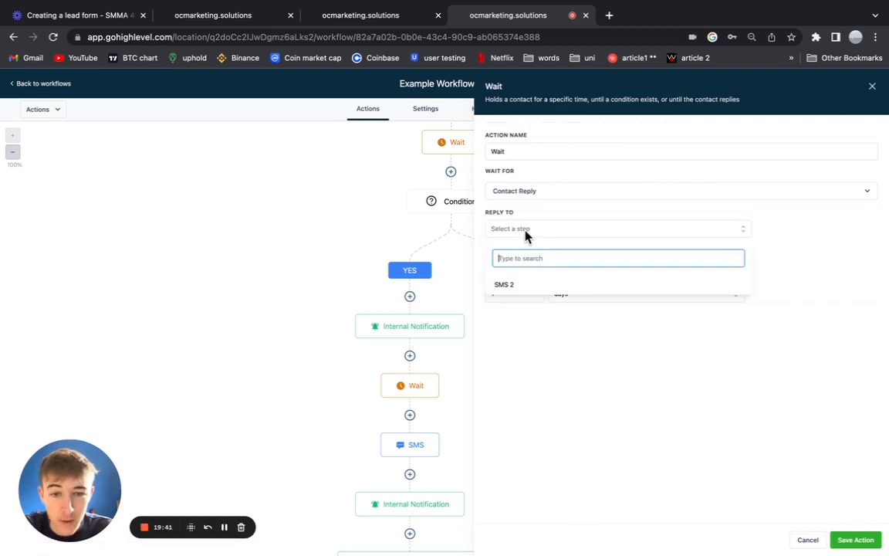
click(531, 288)
click(855, 539)
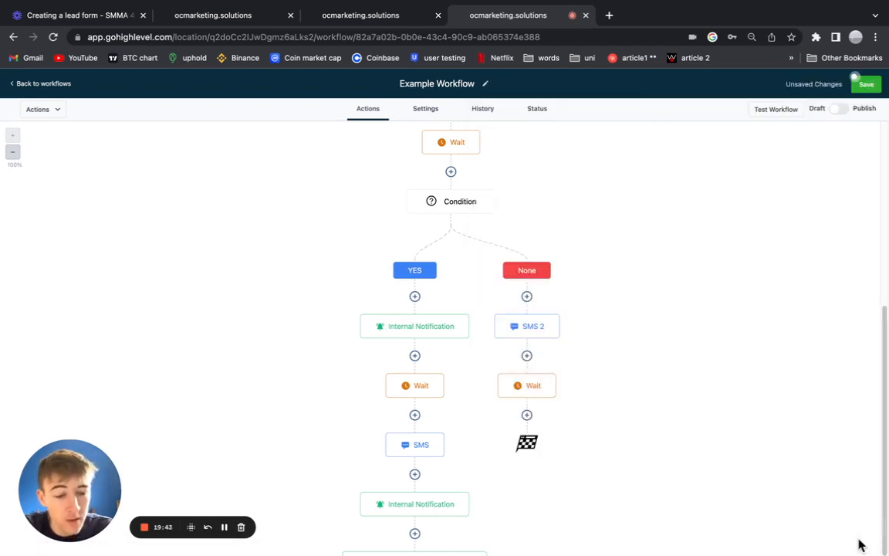
Check the Roof Clean Quote Signup reference workflow's branch layout.
scroll(571, 309, down, 2)
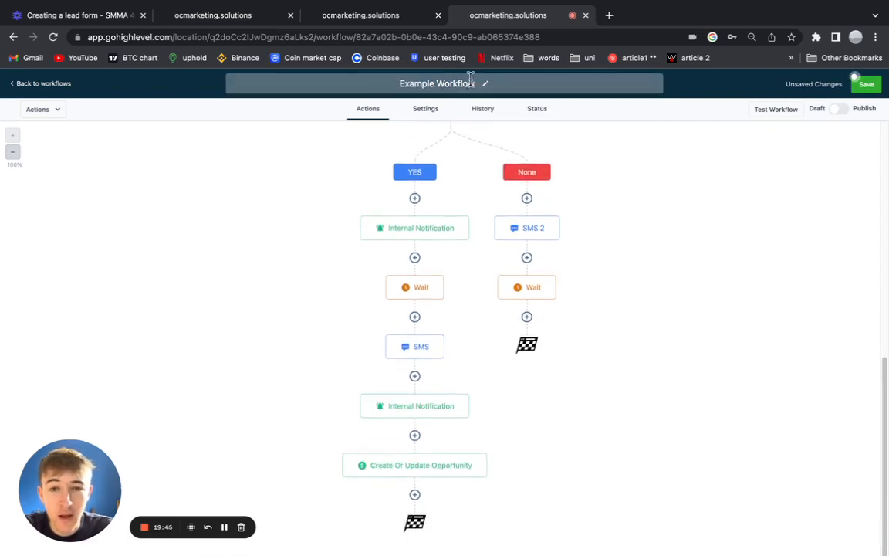
click(359, 15)
scroll(570, 361, down, 1)
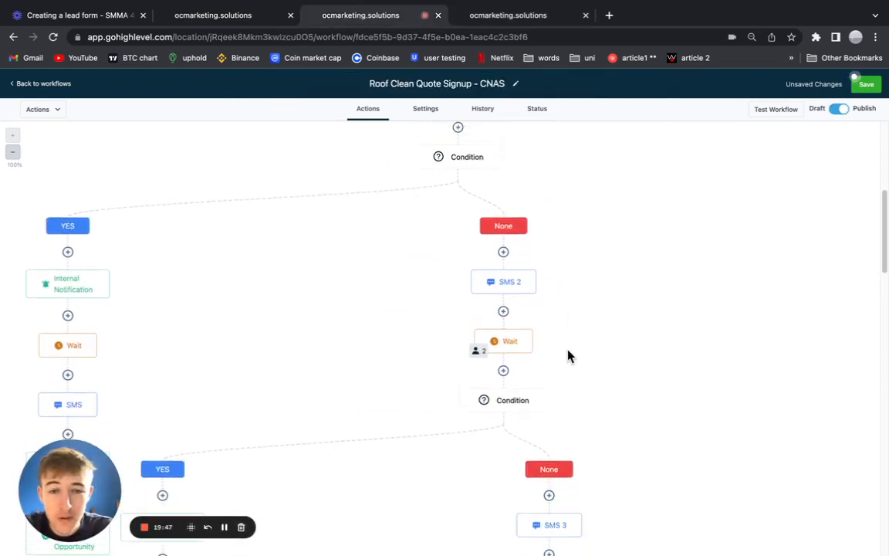
scroll(567, 352, down, 2)
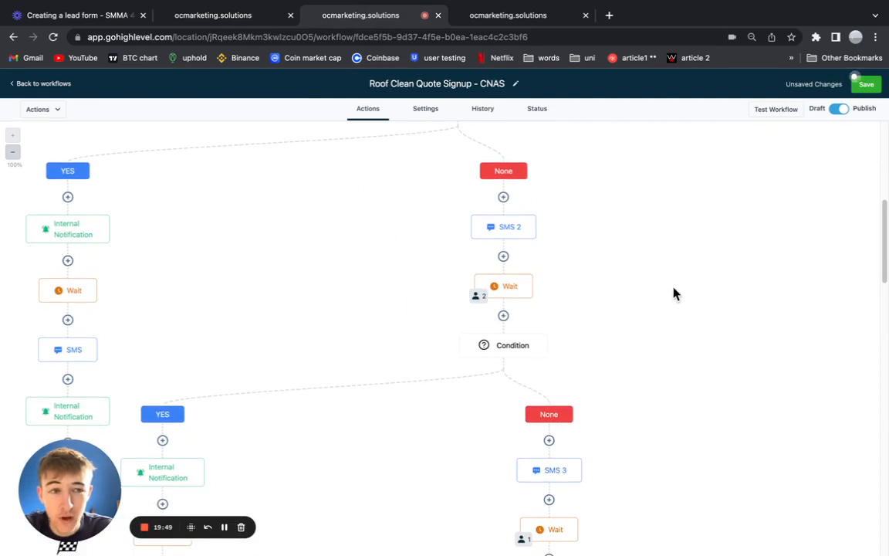
scroll(486, 284, up, 3)
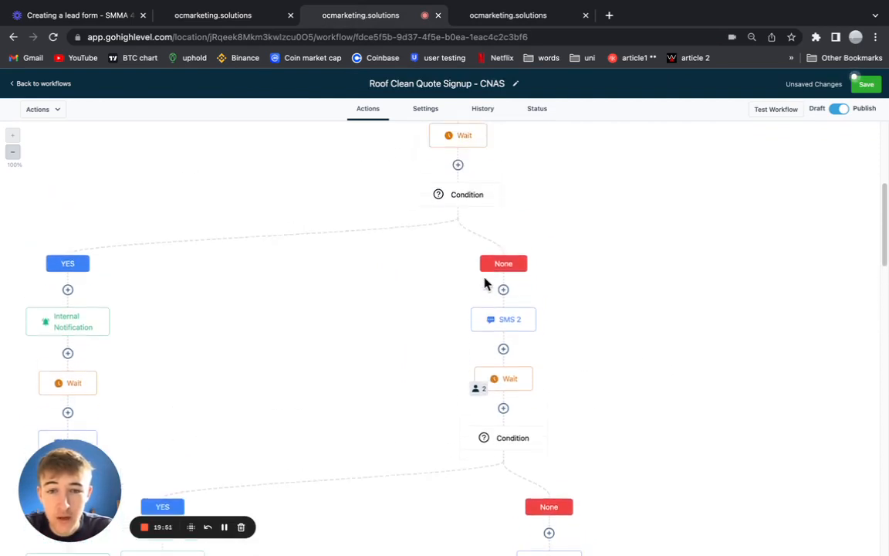
click(491, 18)
scroll(541, 255, up, 3)
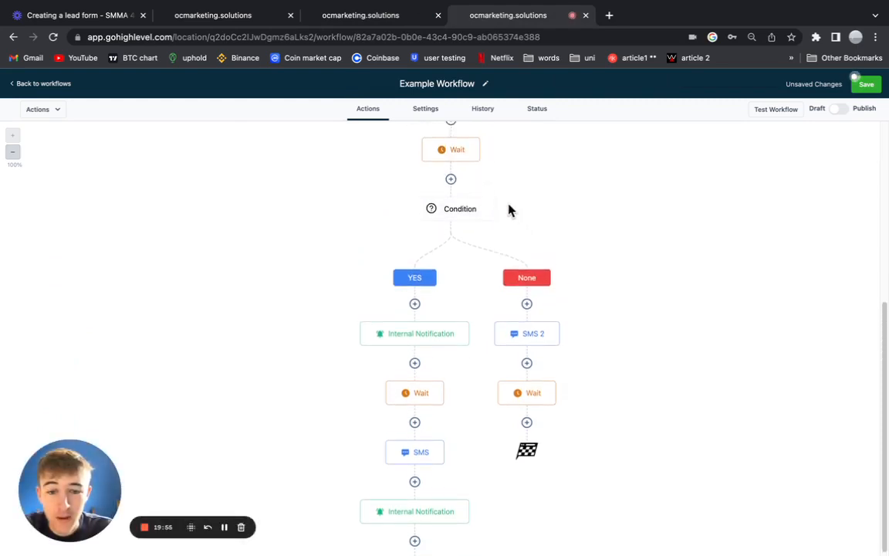
Copy the Condition and all actions after it into the None branch.
click(494, 198)
mouse_move(516, 249)
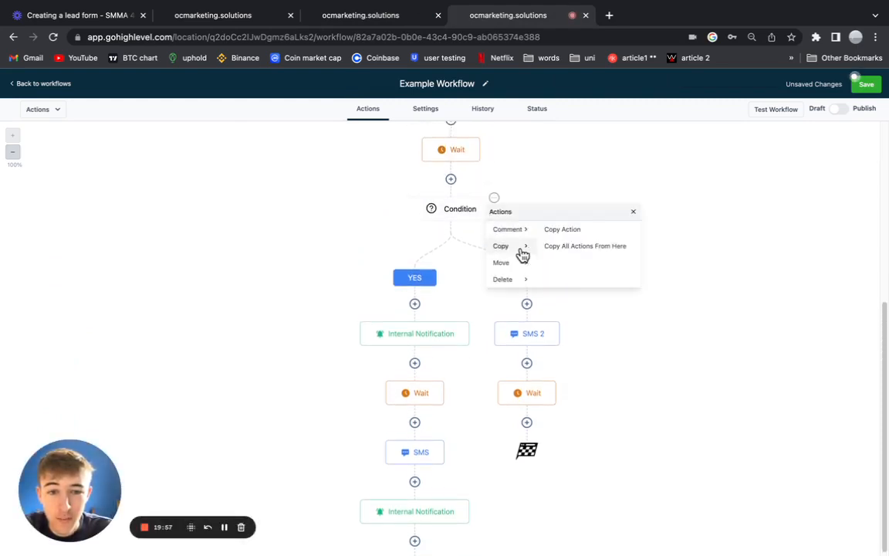
click(579, 247)
scroll(536, 487, down, 2)
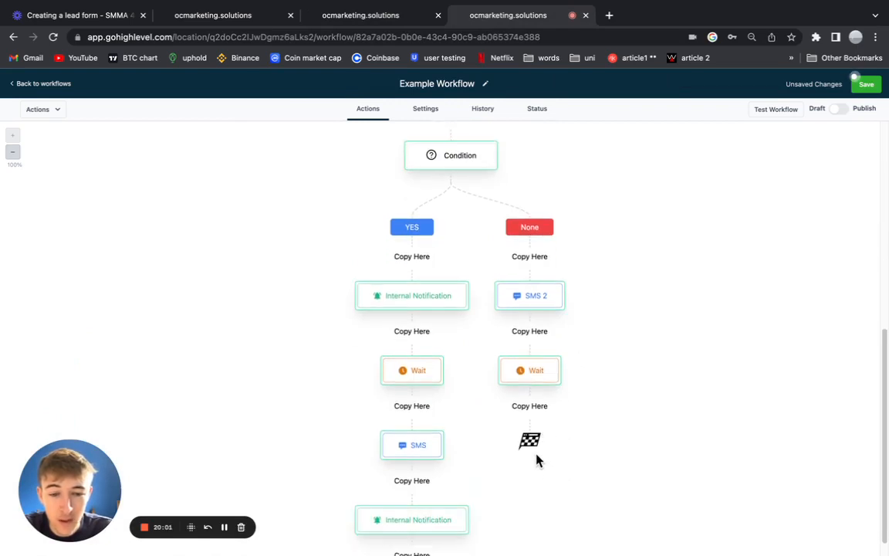
click(524, 406)
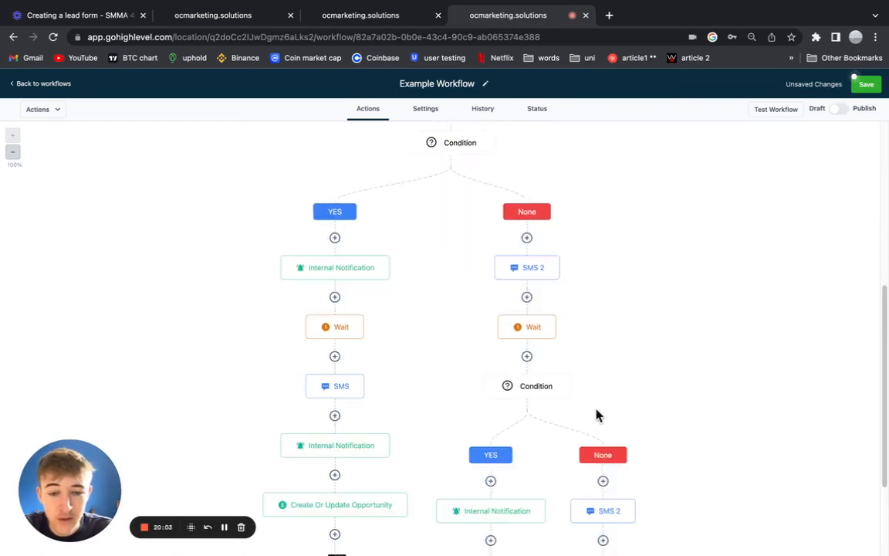
scroll(544, 407, down, 2)
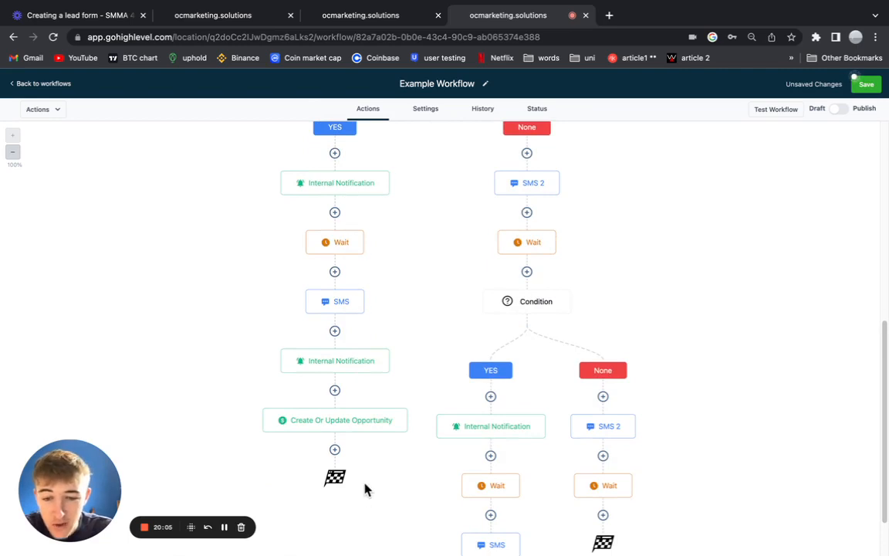
scroll(475, 332, down, 2)
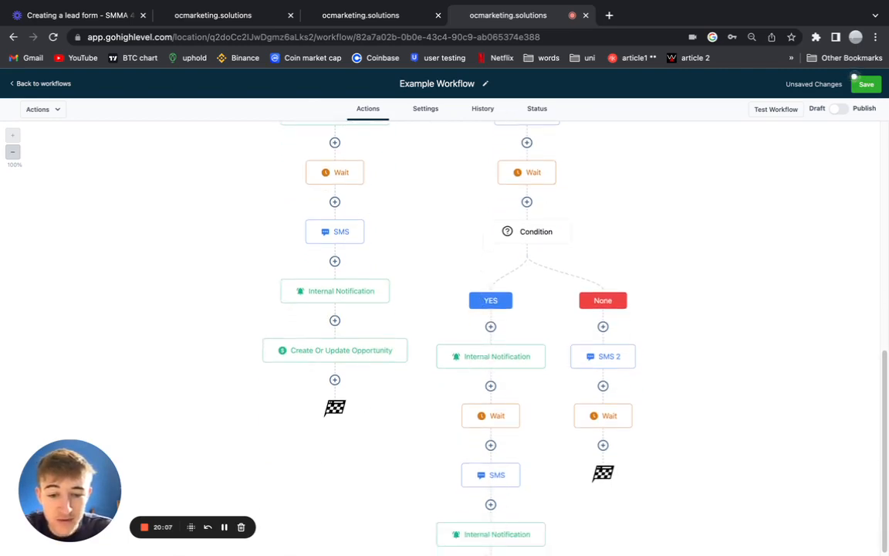
scroll(573, 237, up, 2)
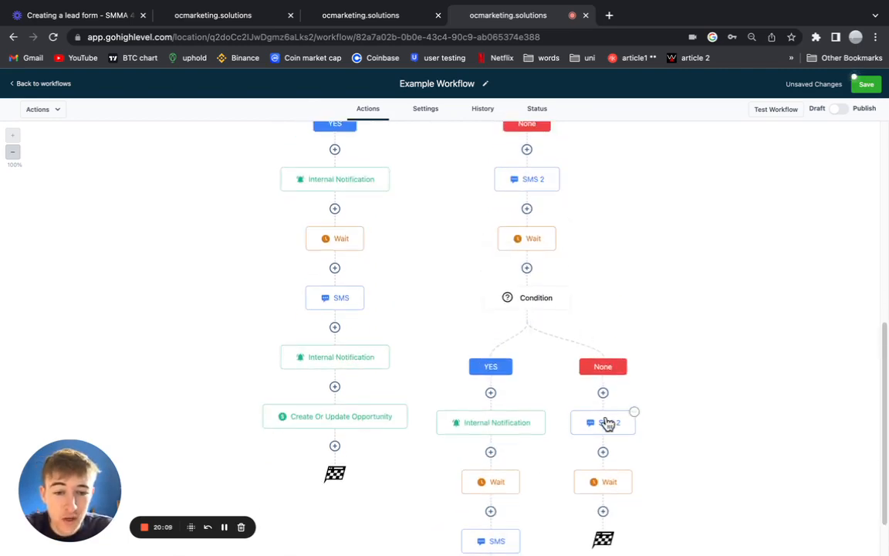
scroll(627, 440, down, 2)
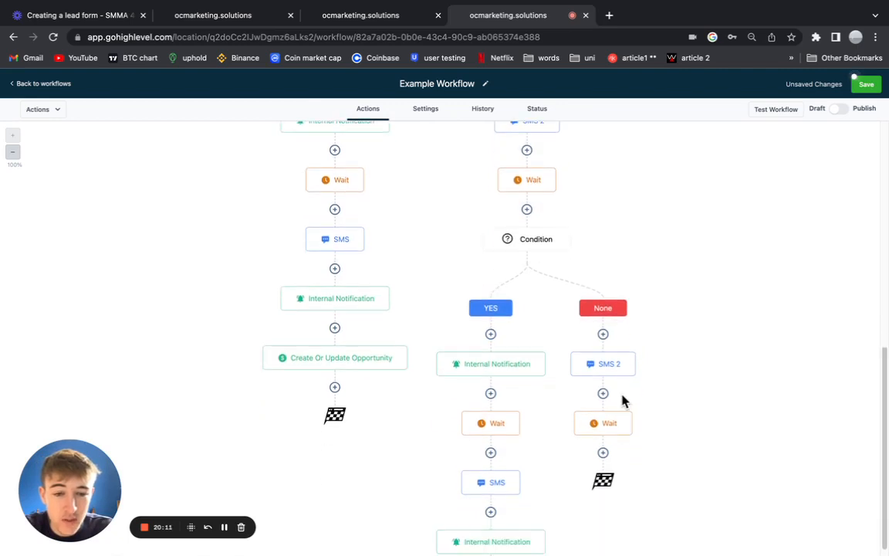
Open the nested SMS 2 step and clear the number from its action name.
click(605, 375)
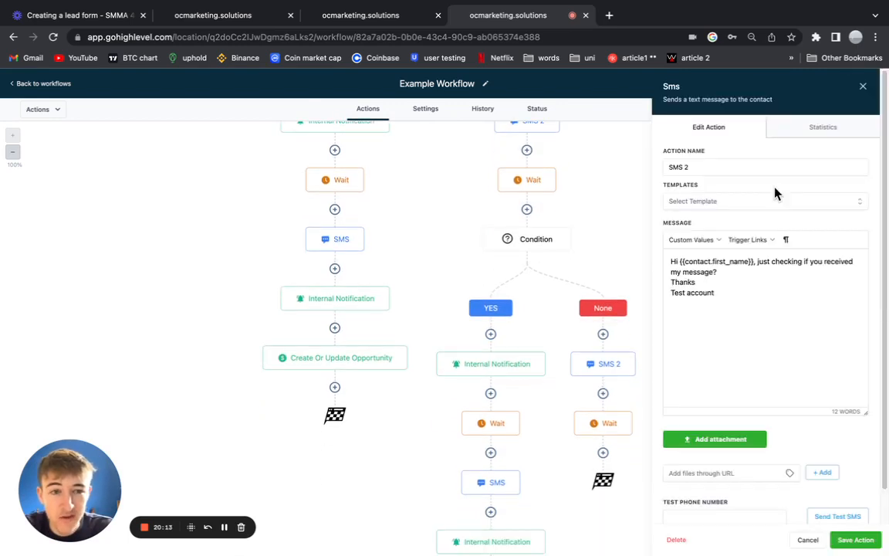
click(716, 167)
key(BackSpace)
key(BackSpace)
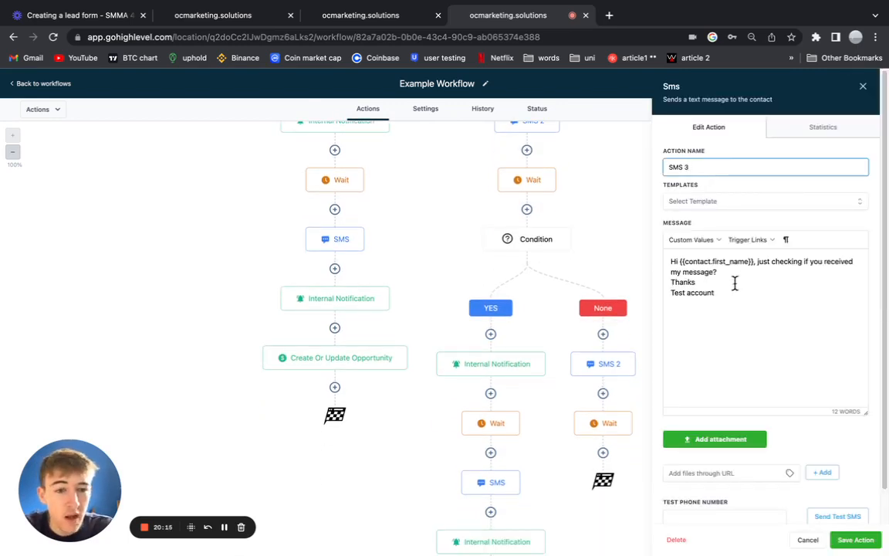
Replace the SMS message wording with 'just checking if you are still inter'.
drag(757, 262, 813, 272)
key(BackSpace)
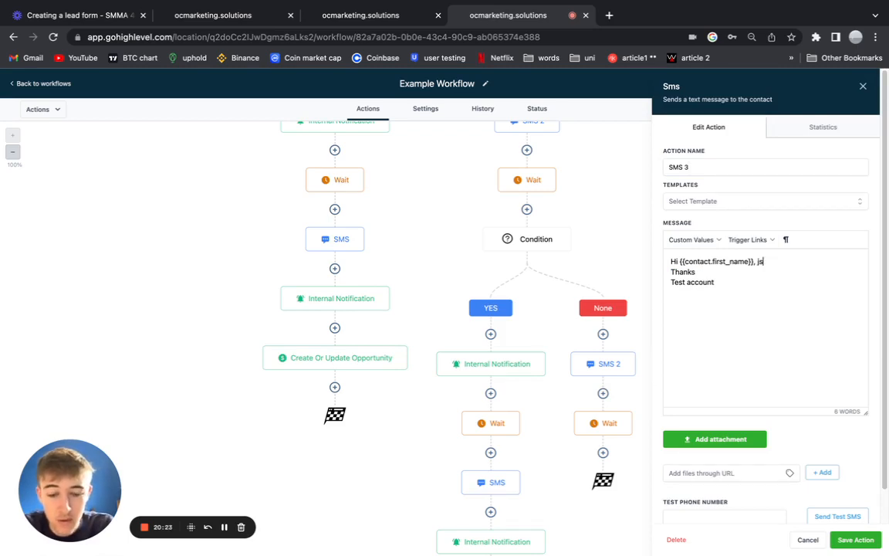
text(just che)
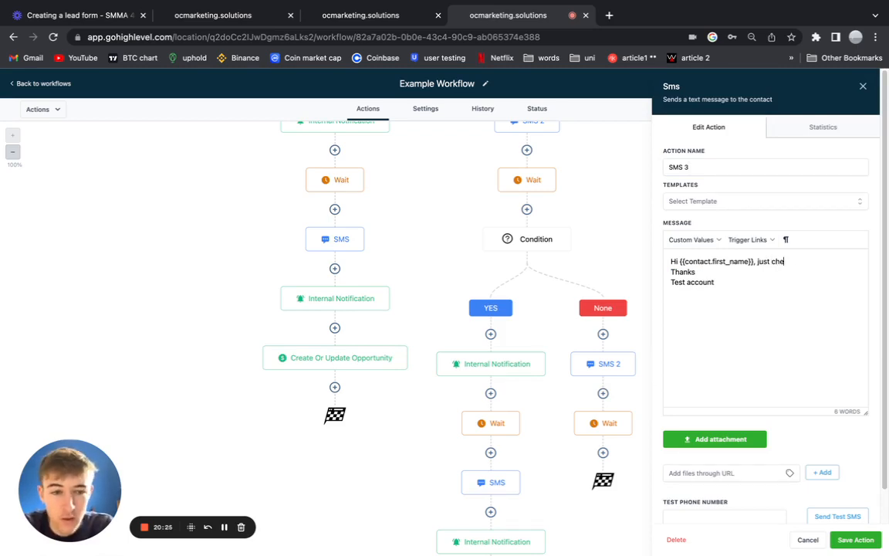
text(cking if you )
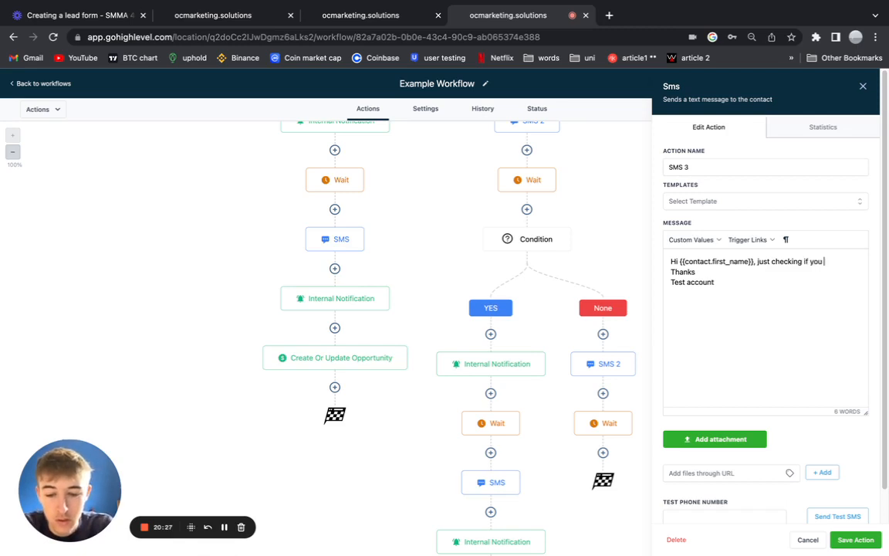
text(are still in)
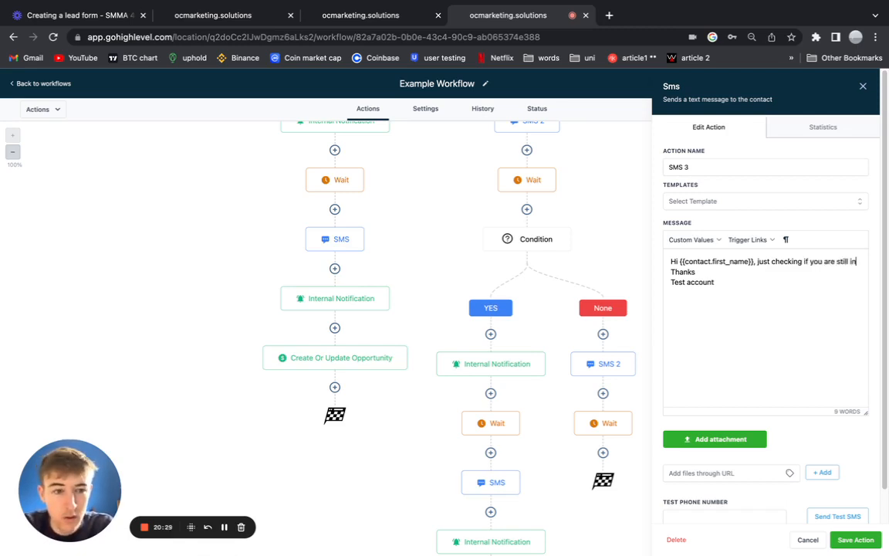
text(terested?)
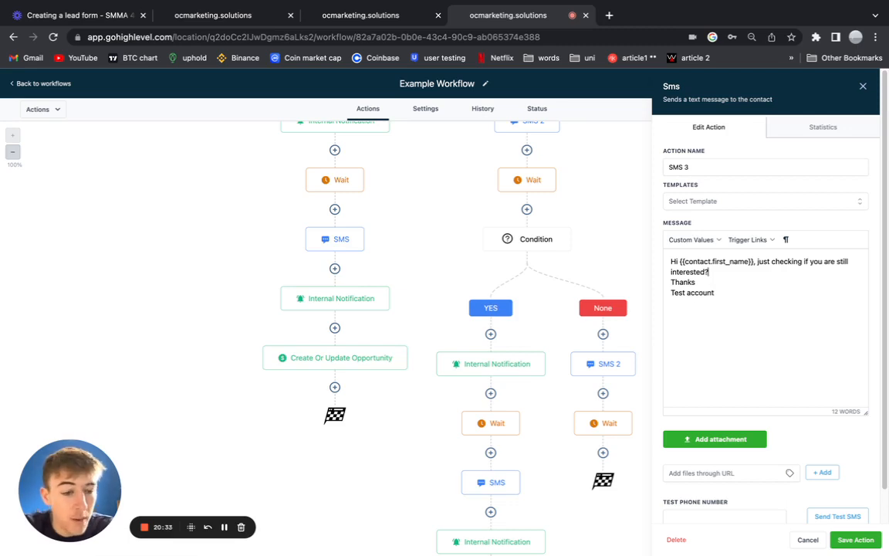
Save the SMS 3 step, glance at the nested Wait, and try saving the workflow.
click(857, 539)
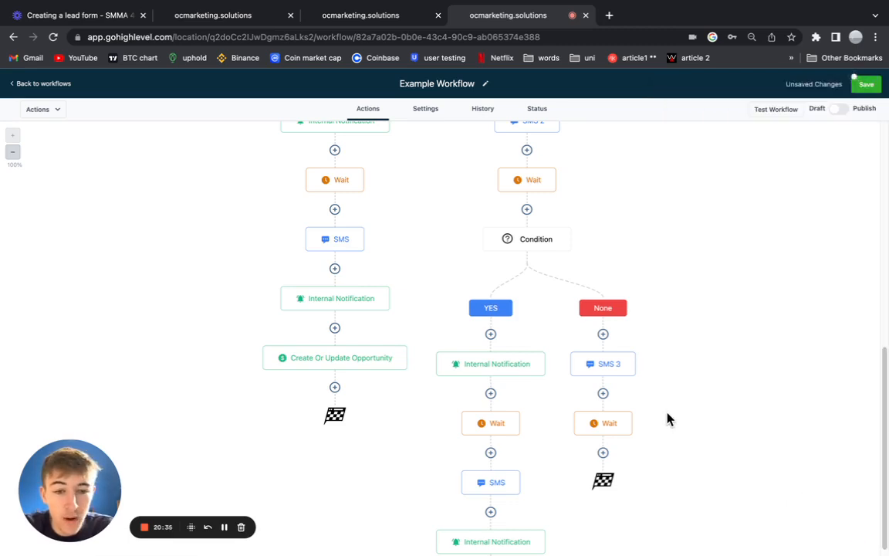
scroll(664, 410, down, 2)
scroll(637, 398, up, 6)
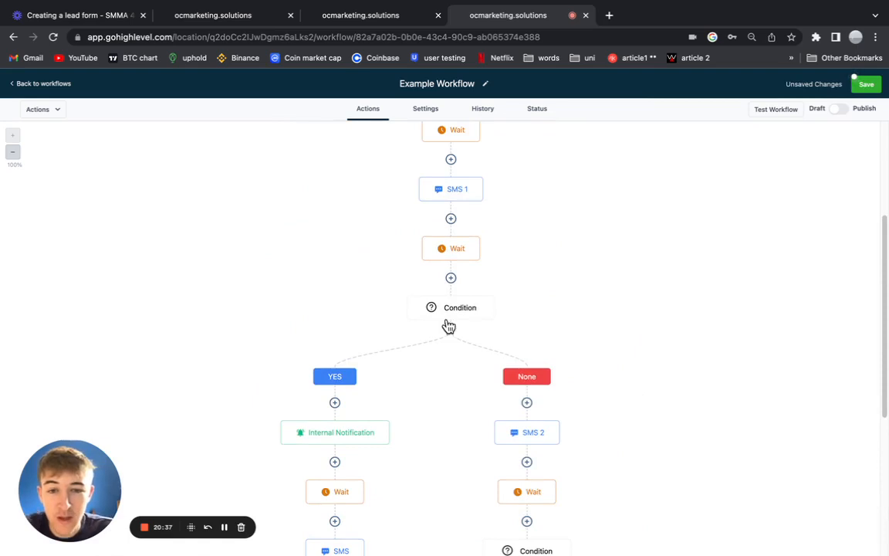
scroll(526, 386, down, 4)
scroll(527, 385, down, 1)
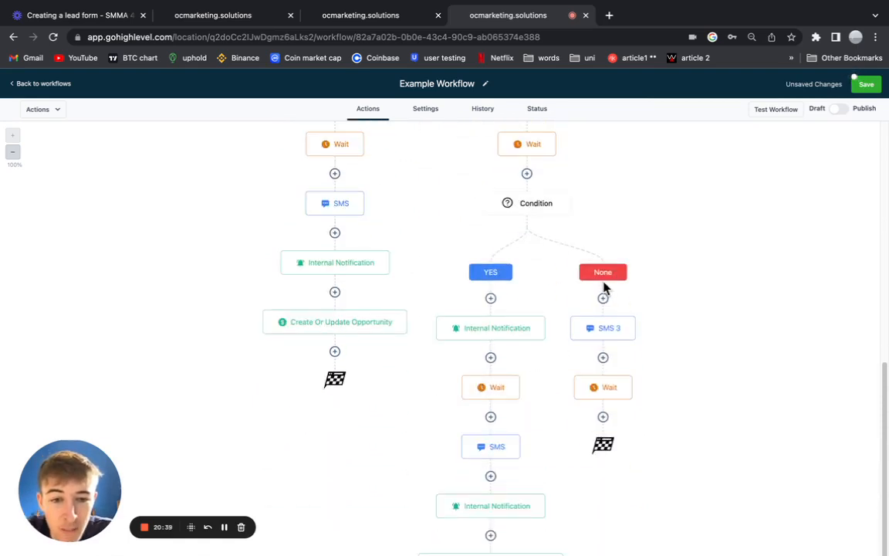
click(607, 389)
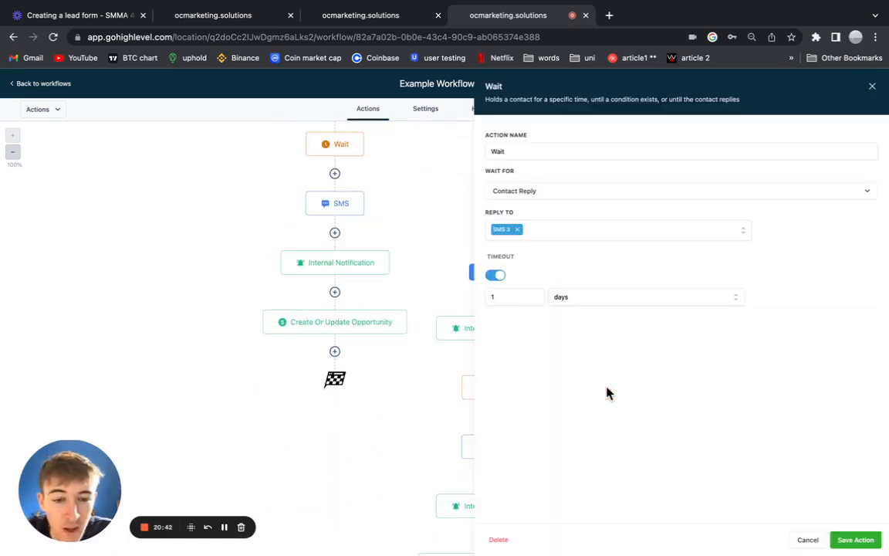
click(872, 86)
click(863, 86)
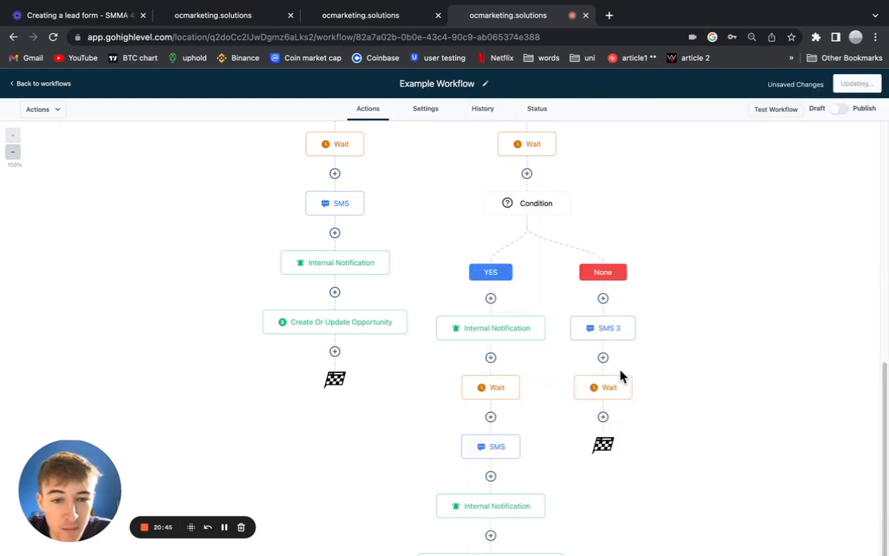
Remove SMS 3 from the nested Wait's Reply To, then save the workflow again.
click(607, 390)
click(508, 235)
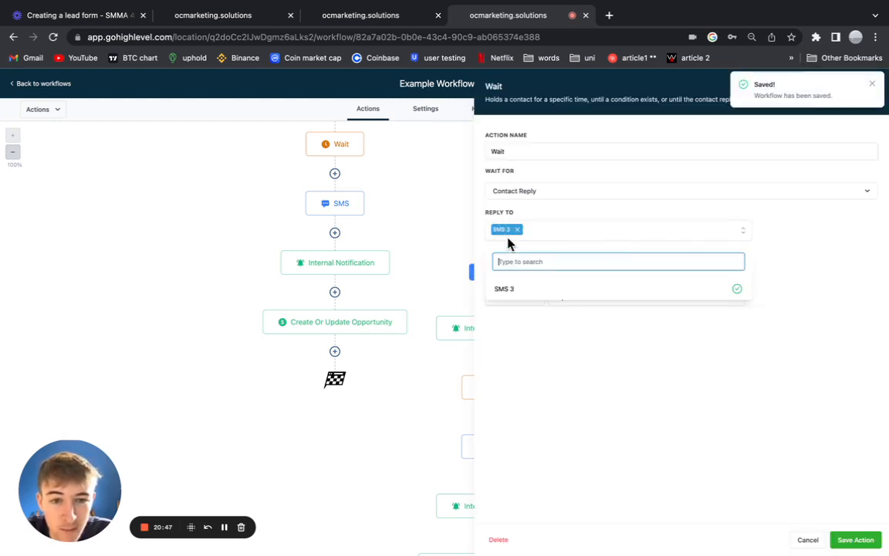
click(517, 230)
click(872, 85)
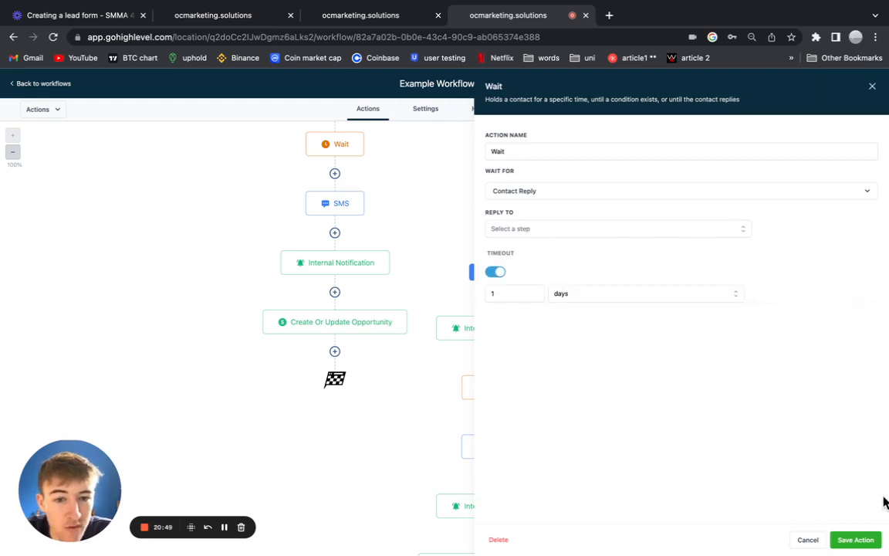
click(856, 540)
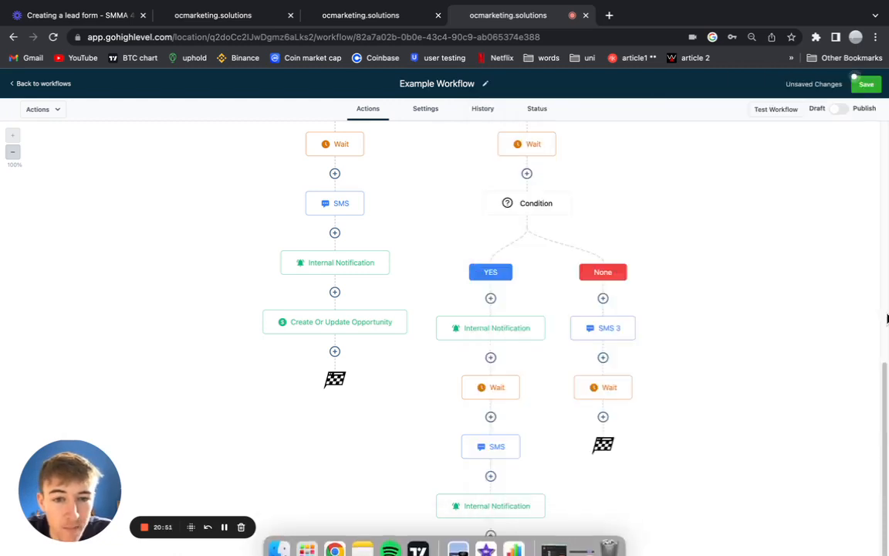
click(869, 91)
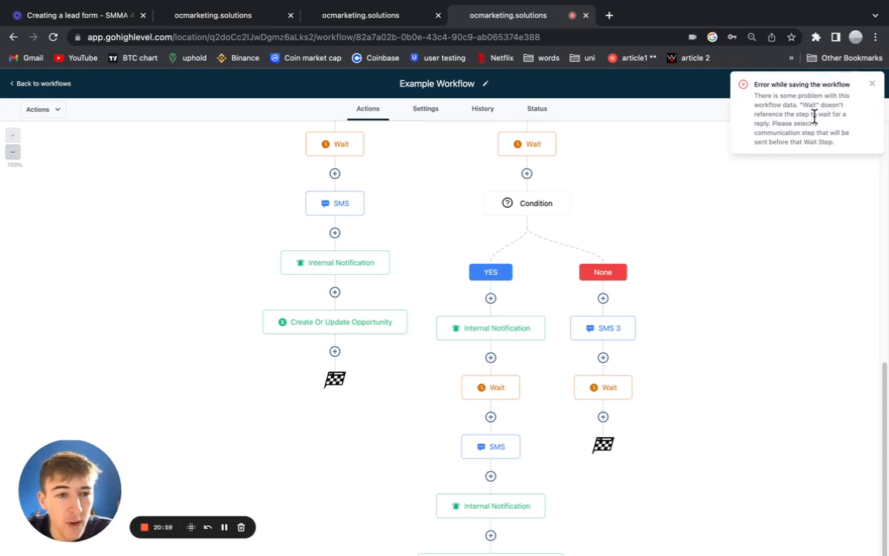
Dismiss the save error and set the None-branch Wait's Reply To to SMS 3.
scroll(528, 308, up, 3)
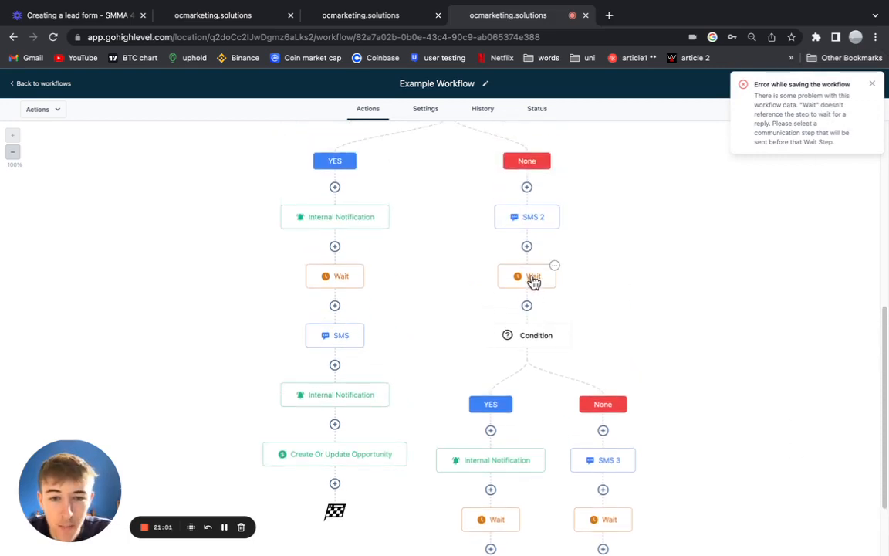
click(532, 279)
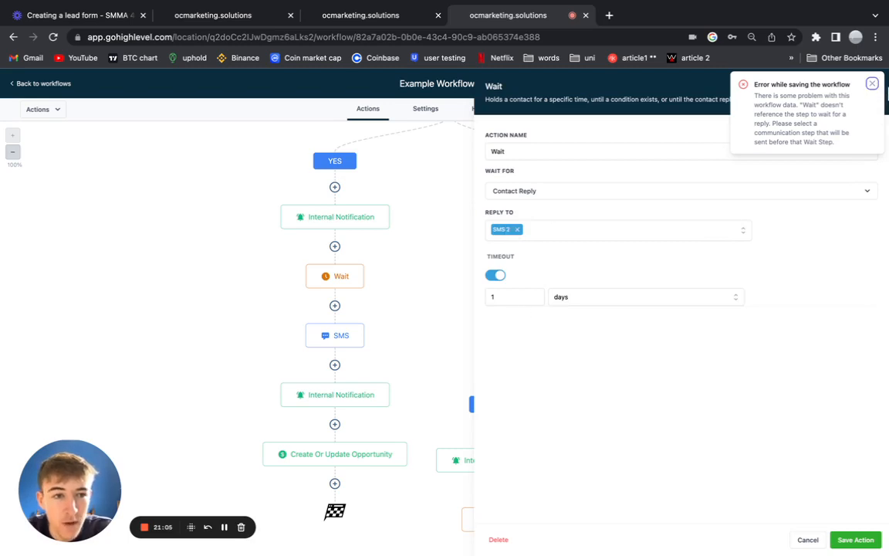
click(872, 84)
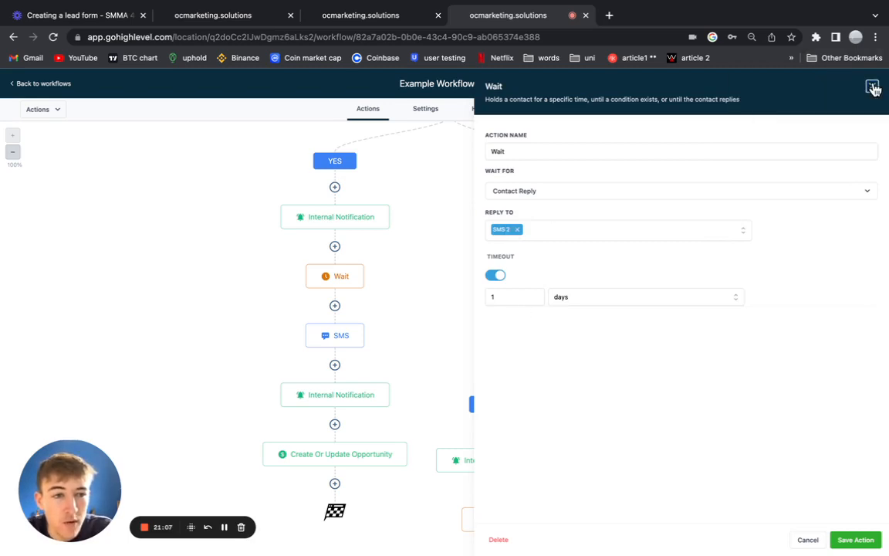
click(872, 87)
scroll(602, 347, down, 3)
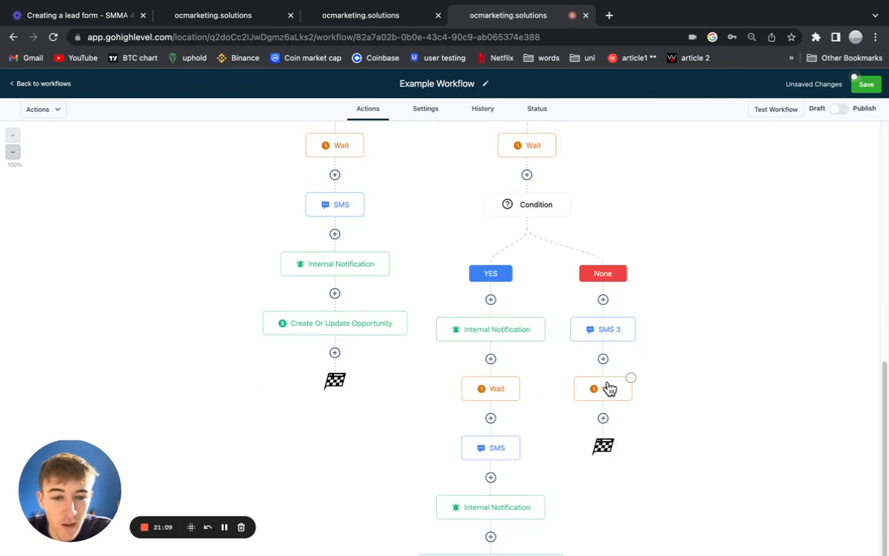
click(608, 387)
click(513, 230)
click(528, 289)
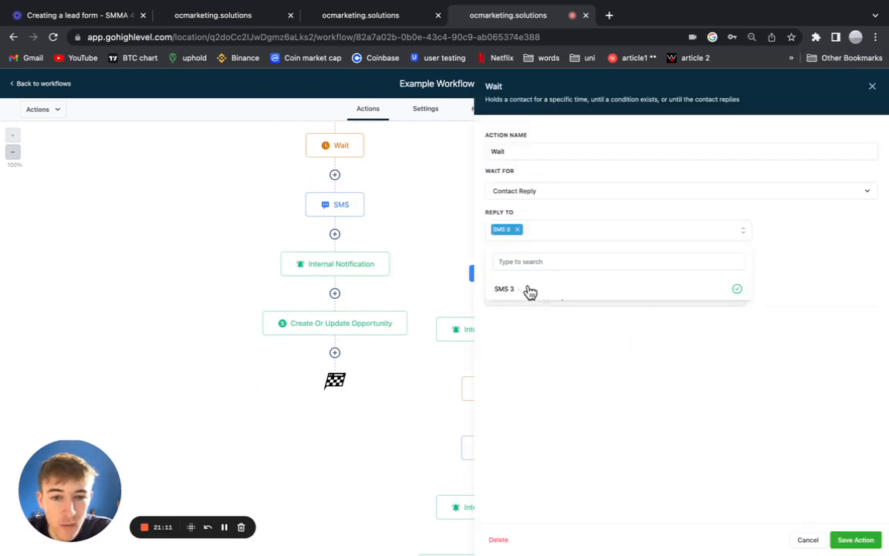
click(853, 540)
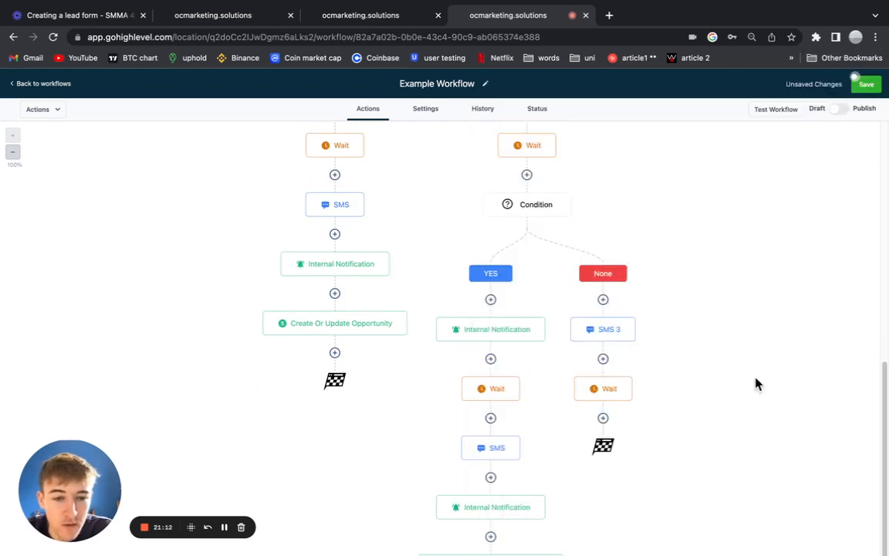
Review the SMS 3 message text without changing it.
click(598, 333)
click(863, 86)
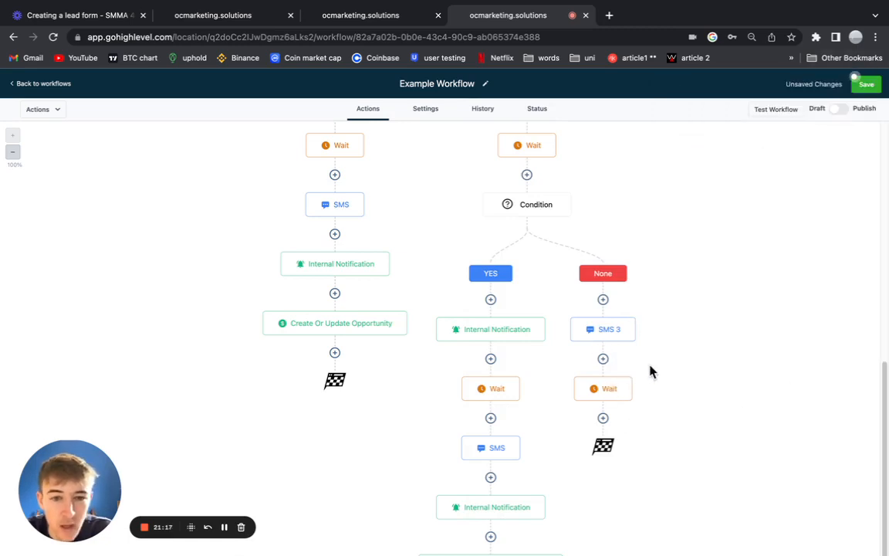
scroll(607, 359, up, 2)
click(602, 403)
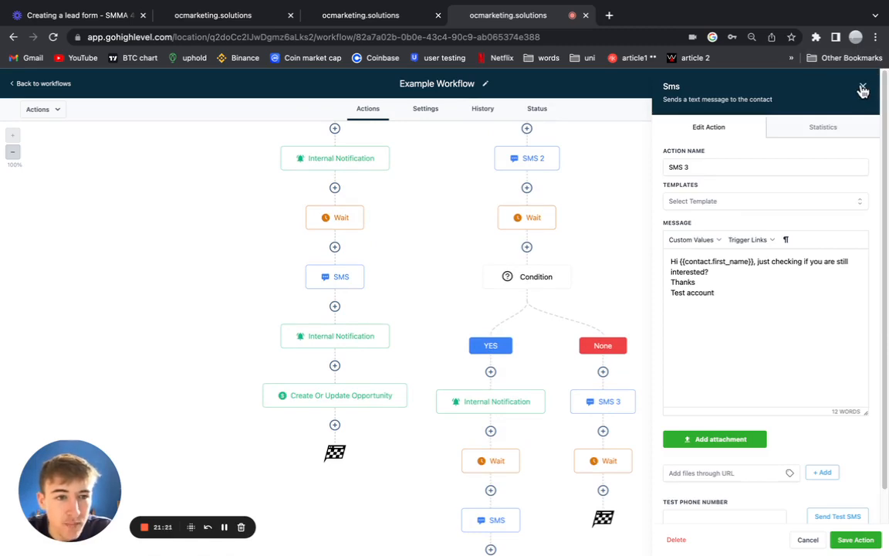
click(863, 86)
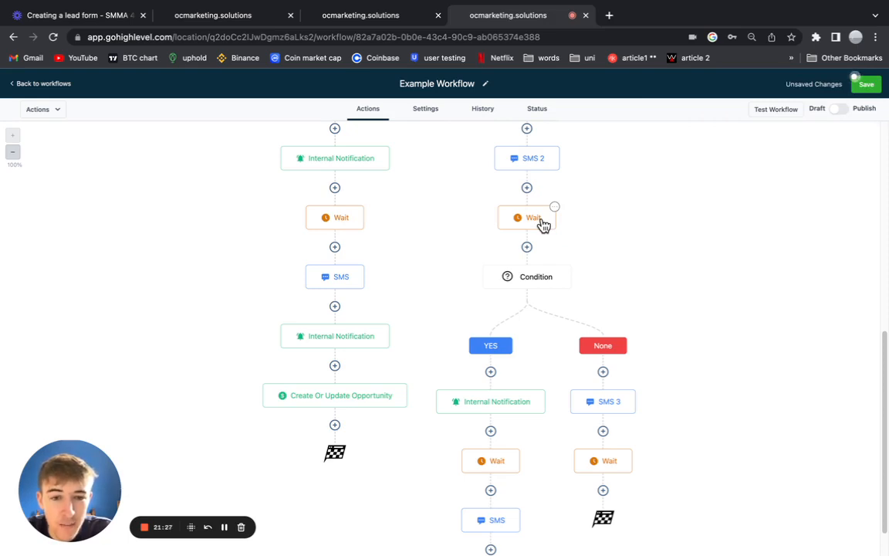
scroll(498, 332, down, 2)
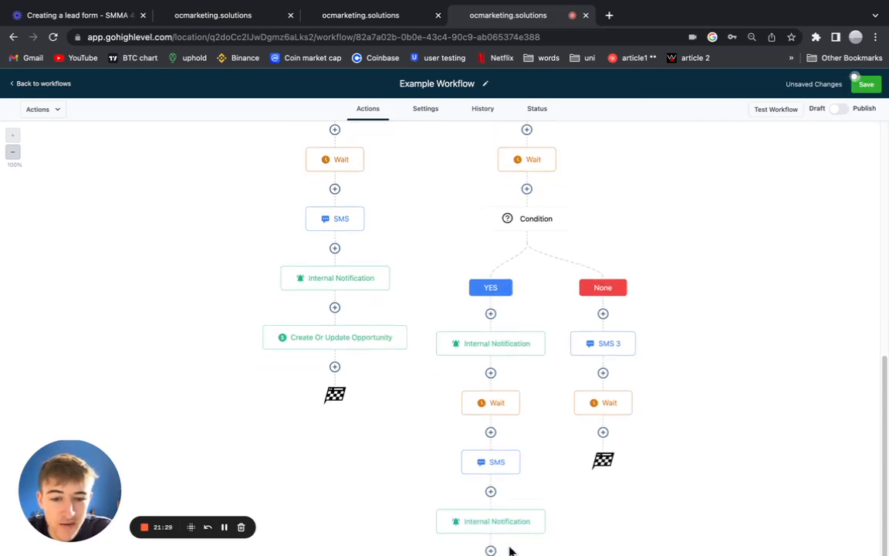
click(338, 26)
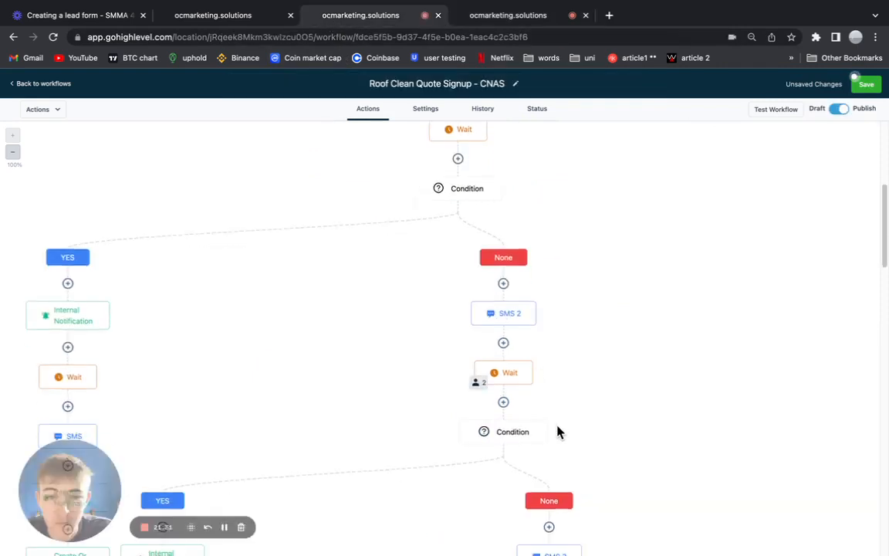
scroll(549, 429, left, 5)
scroll(549, 427, down, 4)
scroll(757, 371, left, 3)
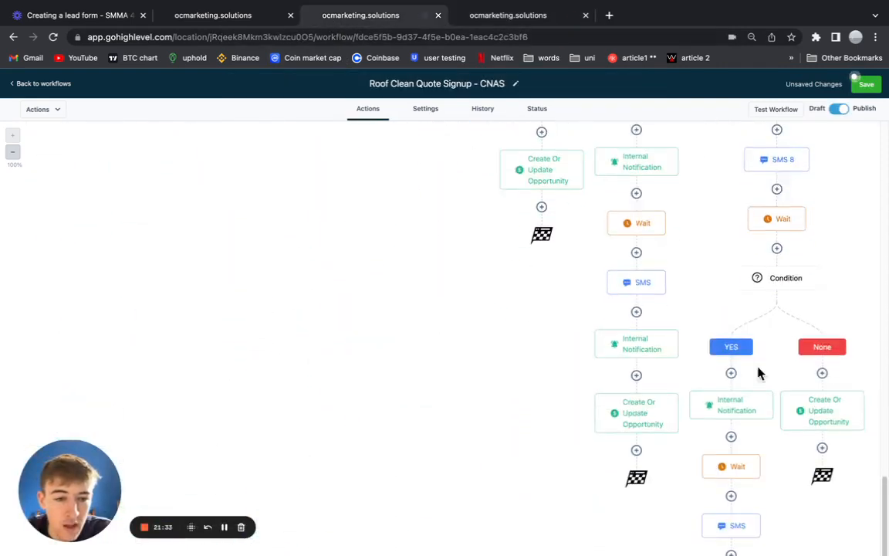
scroll(610, 341, down, 2)
scroll(640, 331, right, 3)
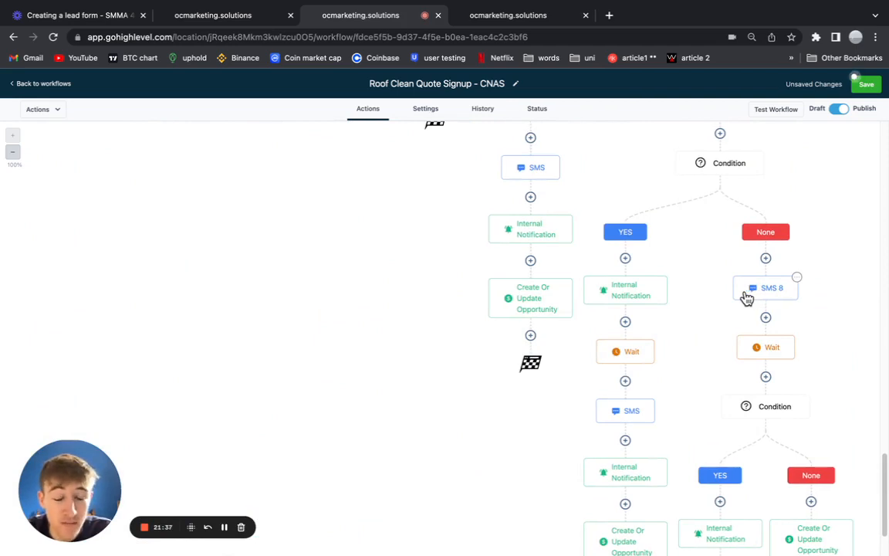
scroll(745, 298, up, 1)
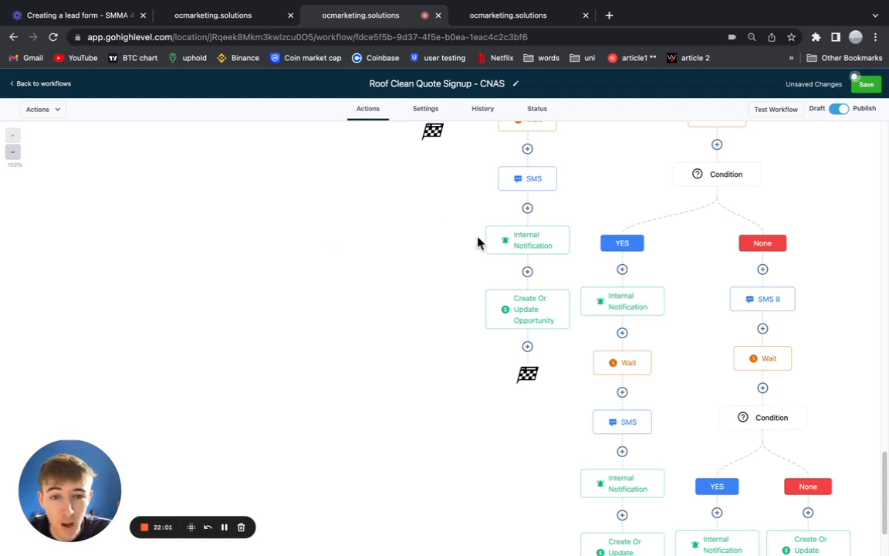
scroll(752, 365, down, 5)
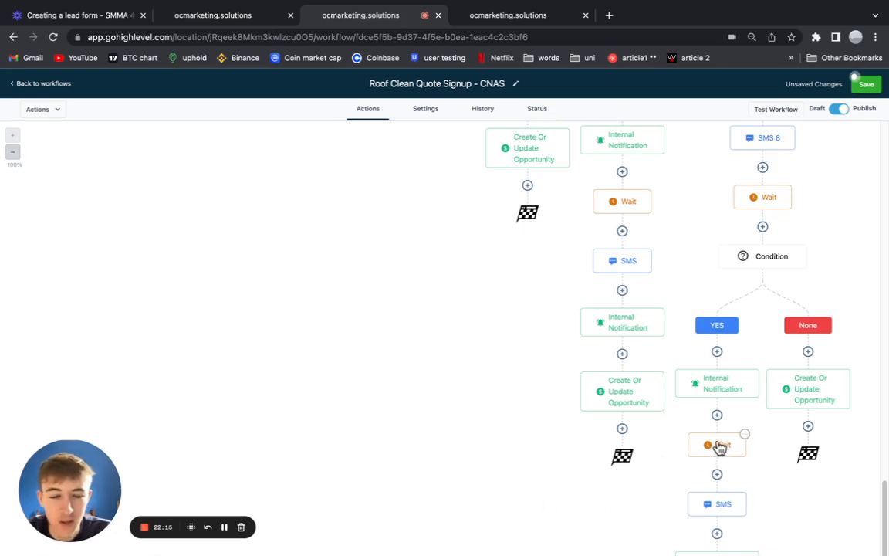
scroll(772, 435, up, 2)
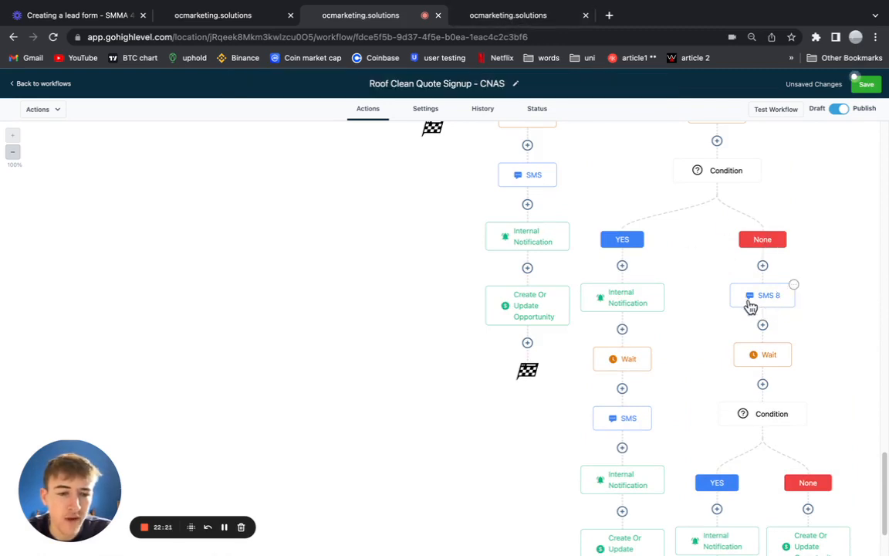
scroll(771, 304, up, 1)
click(506, 15)
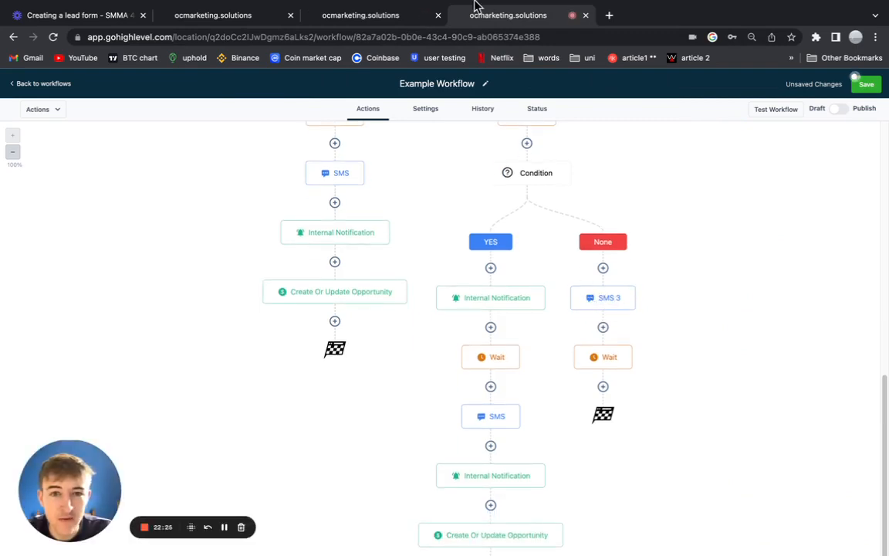
click(336, 17)
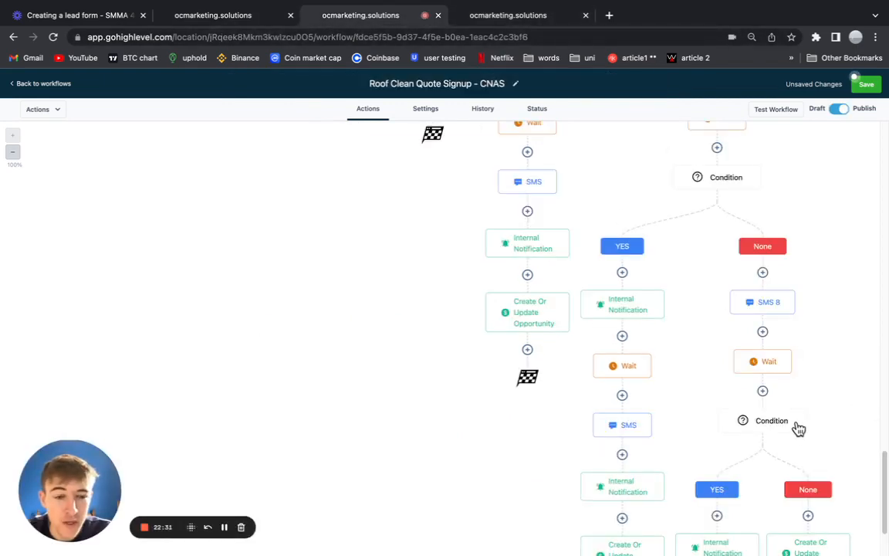
scroll(795, 423, down, 4)
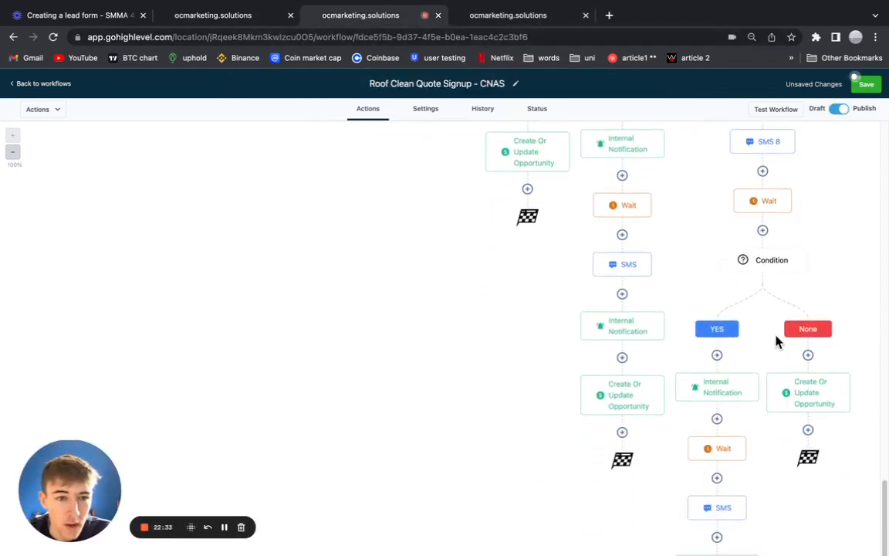
scroll(775, 341, up, 1)
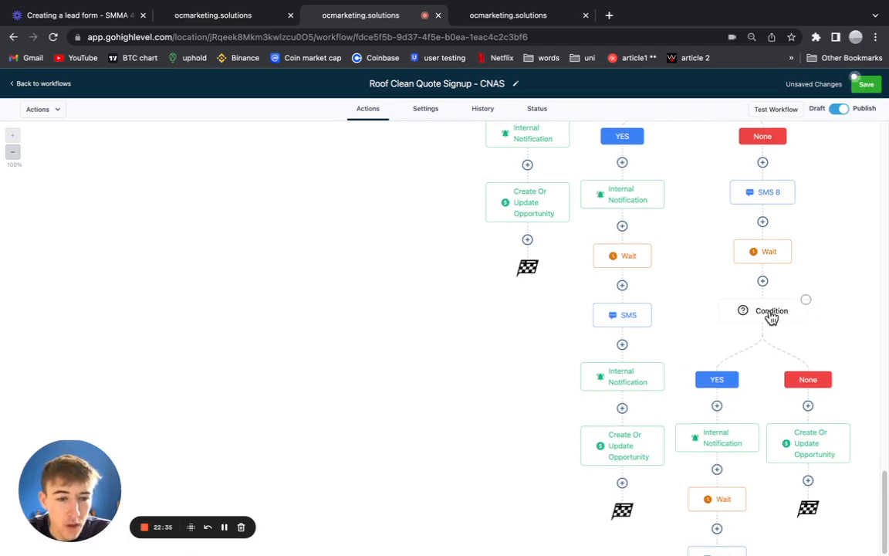
scroll(772, 471, down, 3)
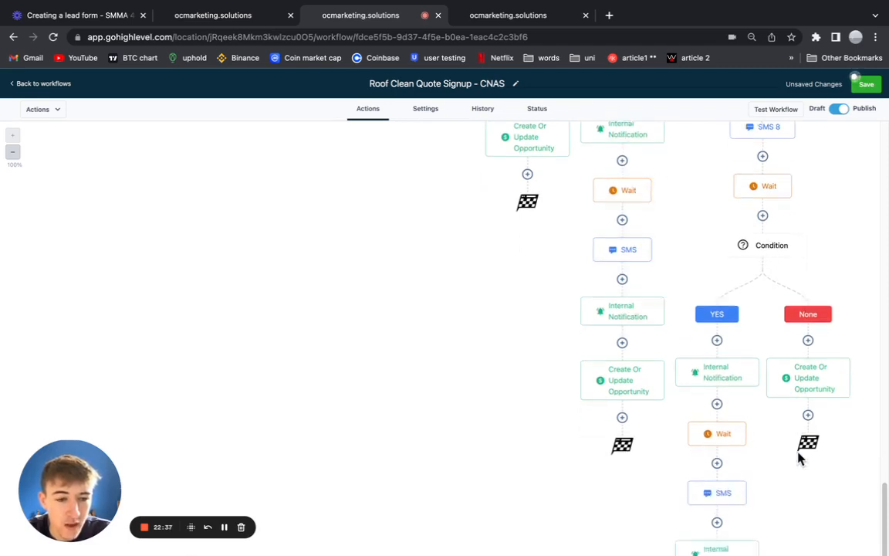
click(499, 23)
Copy the inner Condition with all actions below it and paste it under the None branch's Wait.
scroll(516, 292, up, 3)
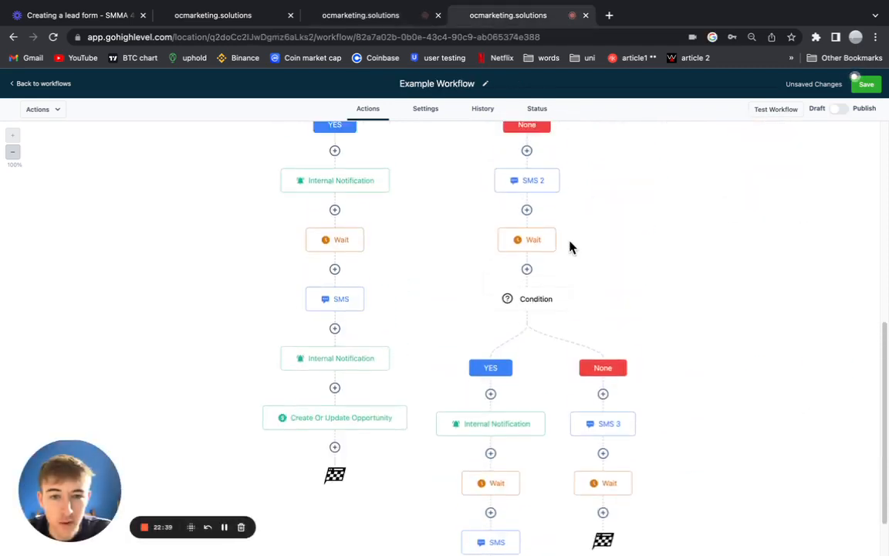
click(571, 301)
mouse_move(598, 345)
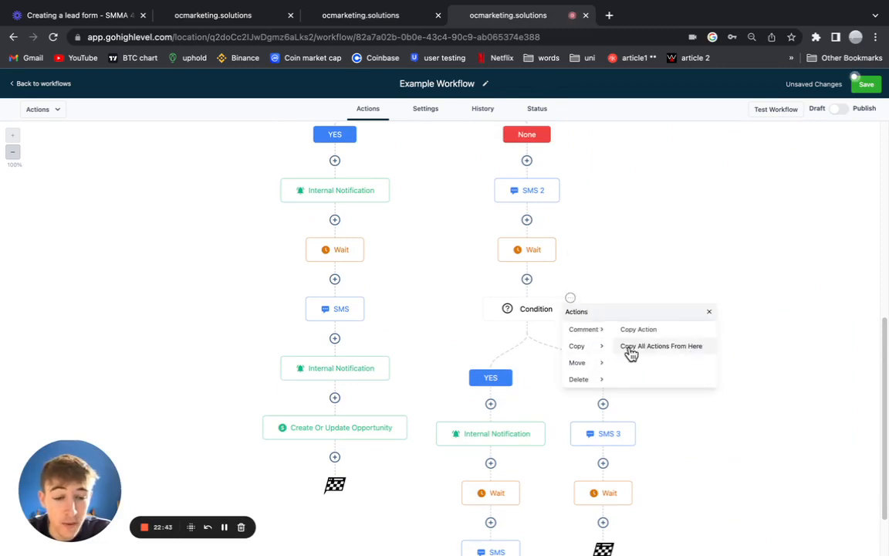
click(631, 349)
scroll(598, 357, down, 5)
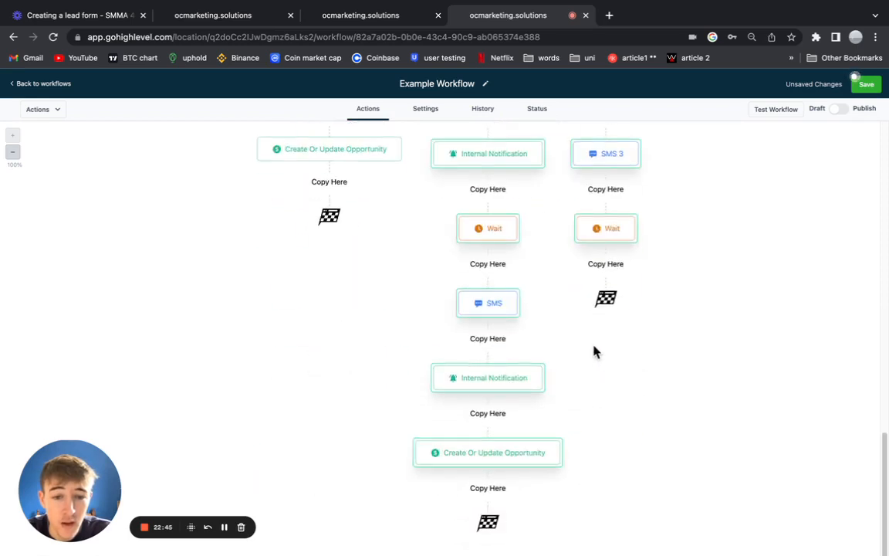
click(607, 264)
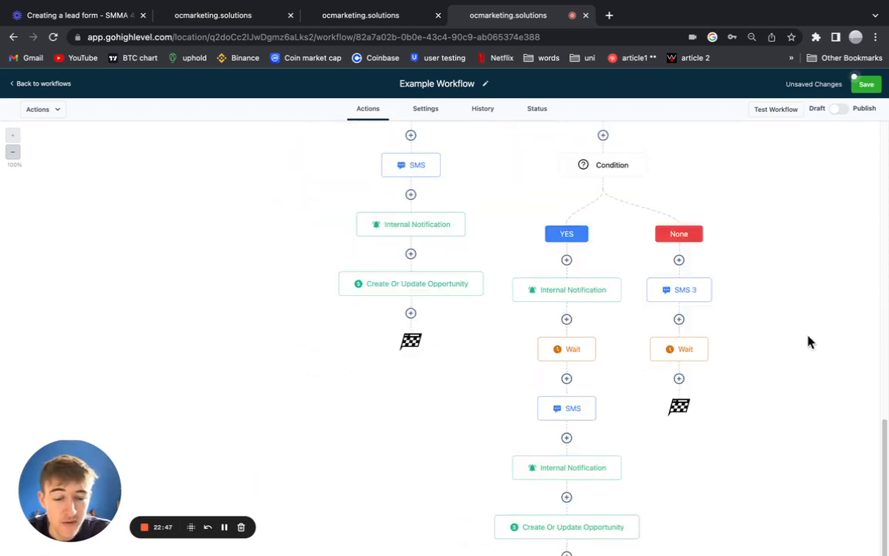
scroll(605, 192, up, 2)
scroll(605, 188, down, 3)
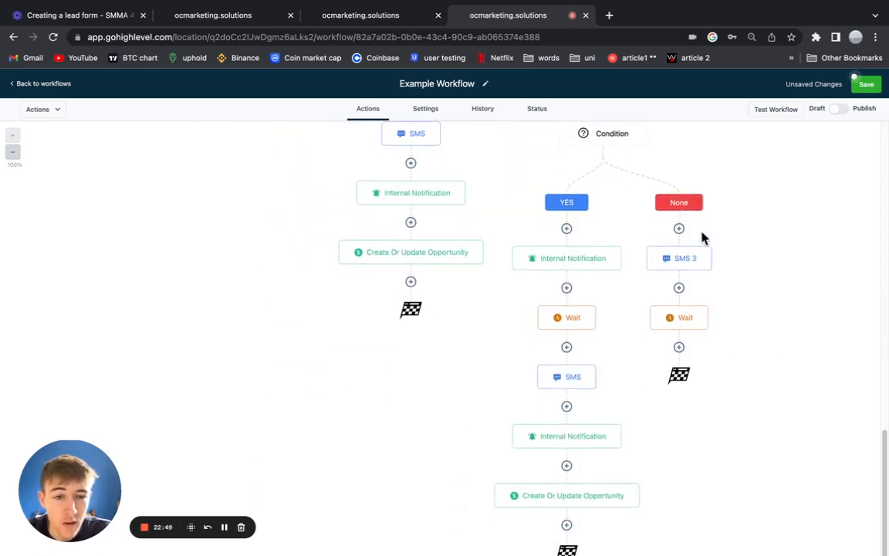
Delete SMS 3 and every action below it, then start a new None-branch action.
click(711, 249)
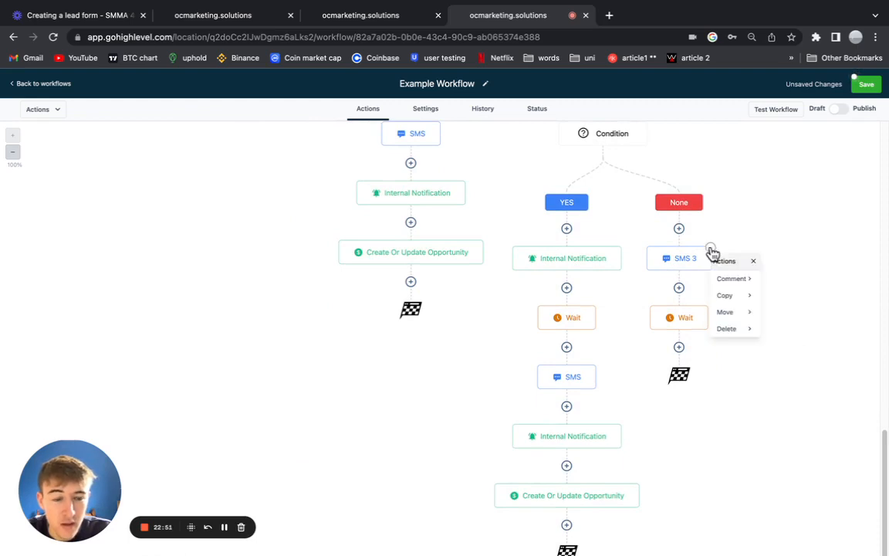
mouse_move(752, 329)
click(781, 300)
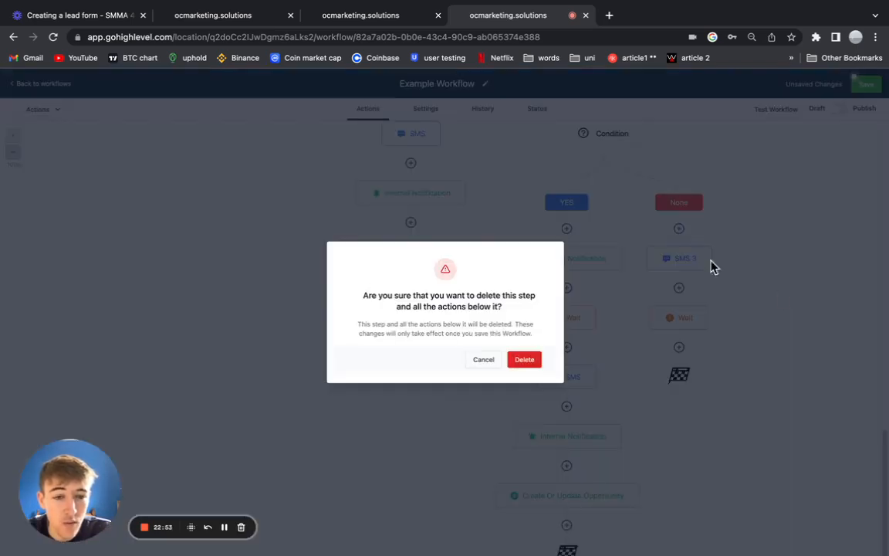
click(529, 368)
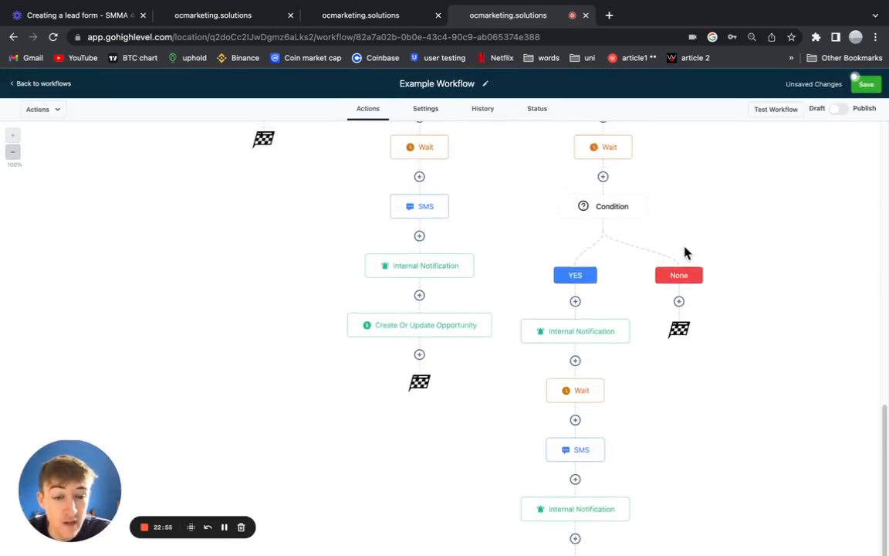
click(679, 301)
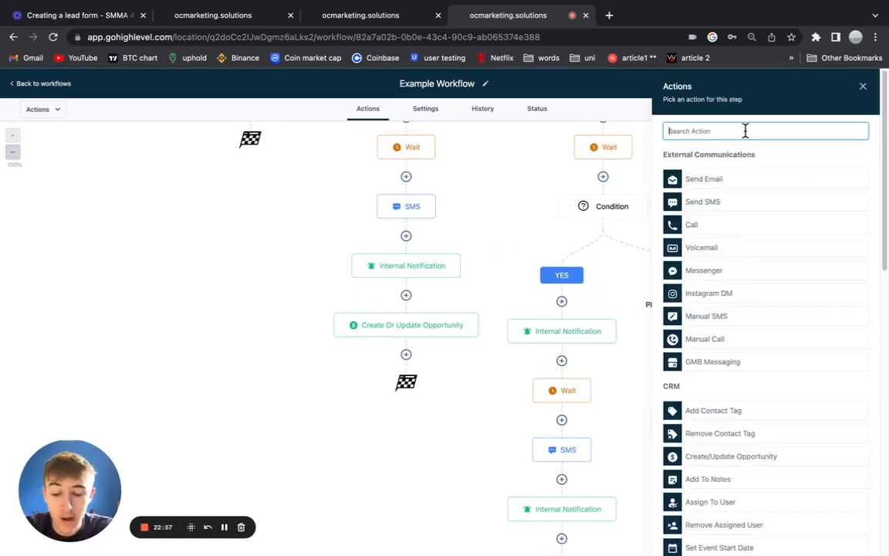
Add a Create Or Update Opportunity in the Signed Up For Quote pipeline, stage 6. Long Term Follow Up.
text(crea)
click(732, 173)
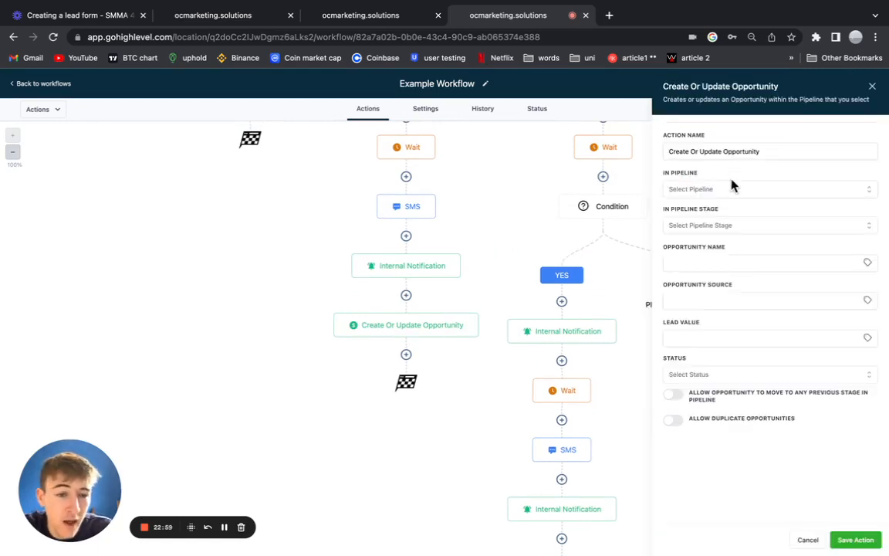
click(713, 190)
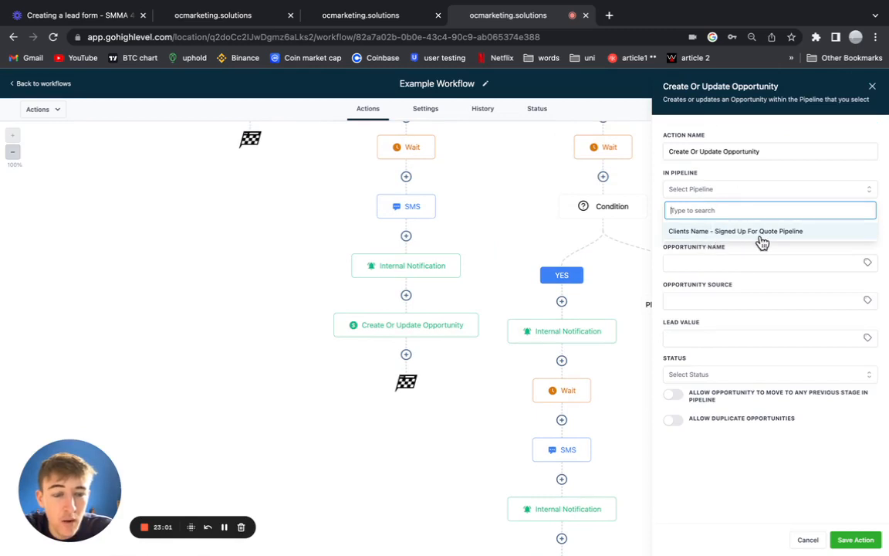
click(711, 232)
click(702, 225)
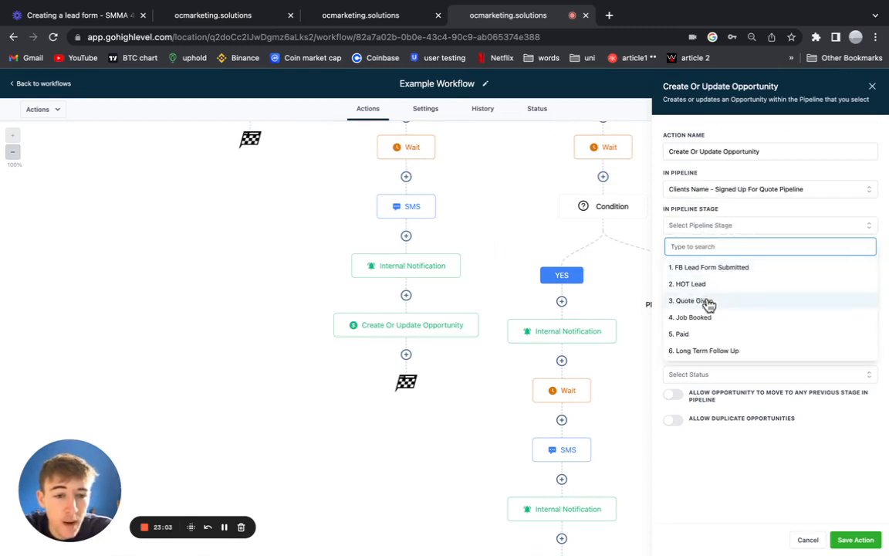
click(729, 354)
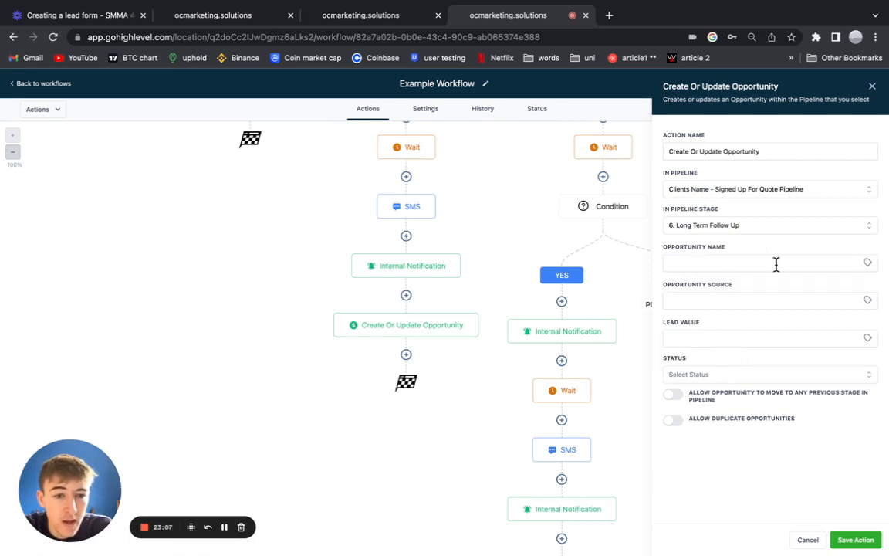
Name the opportunity {{contact.first_name}}, set its status to lost, and save the action.
click(867, 263)
click(816, 276)
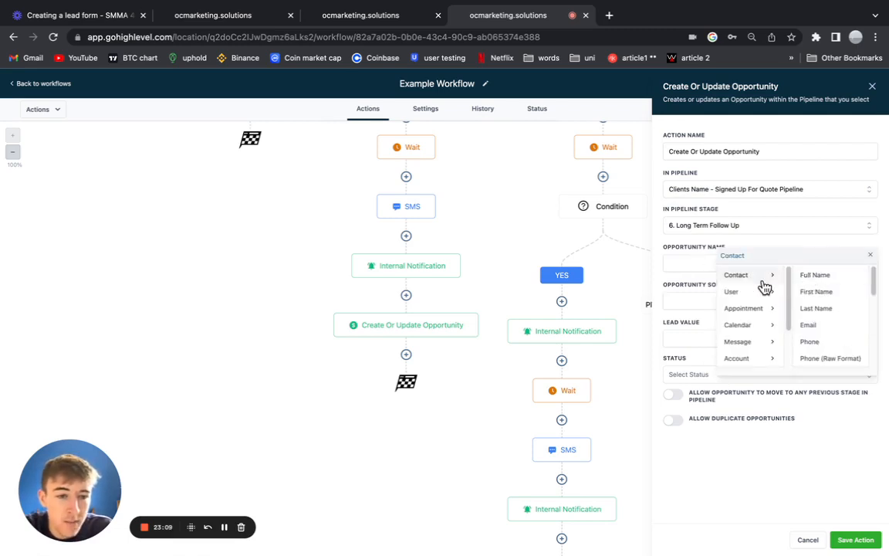
click(818, 291)
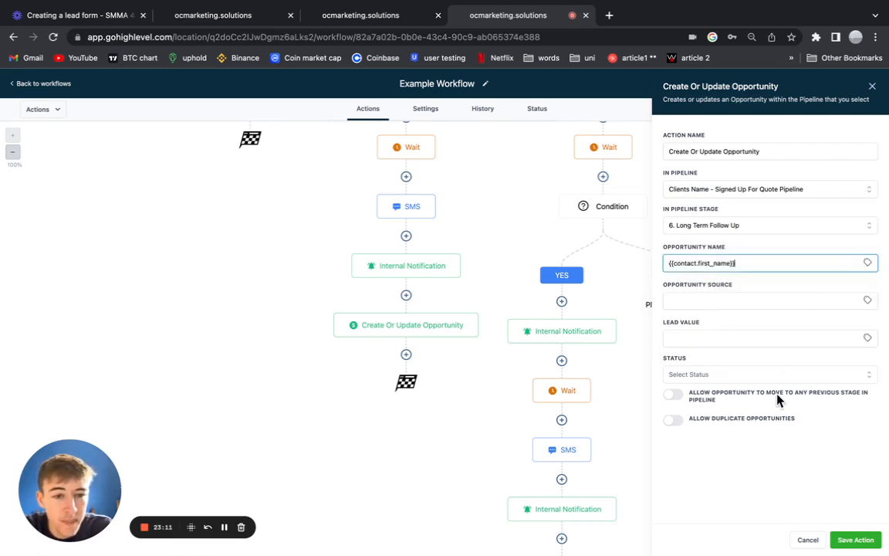
click(714, 374)
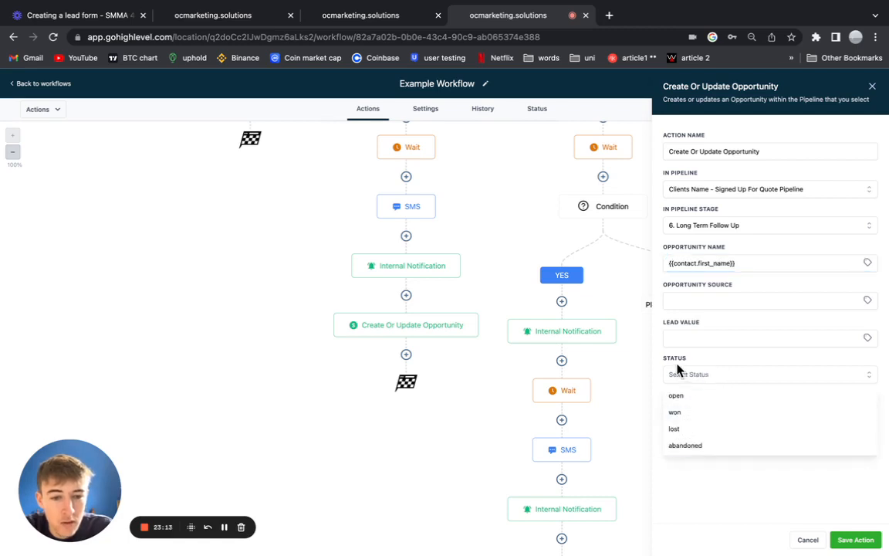
click(686, 429)
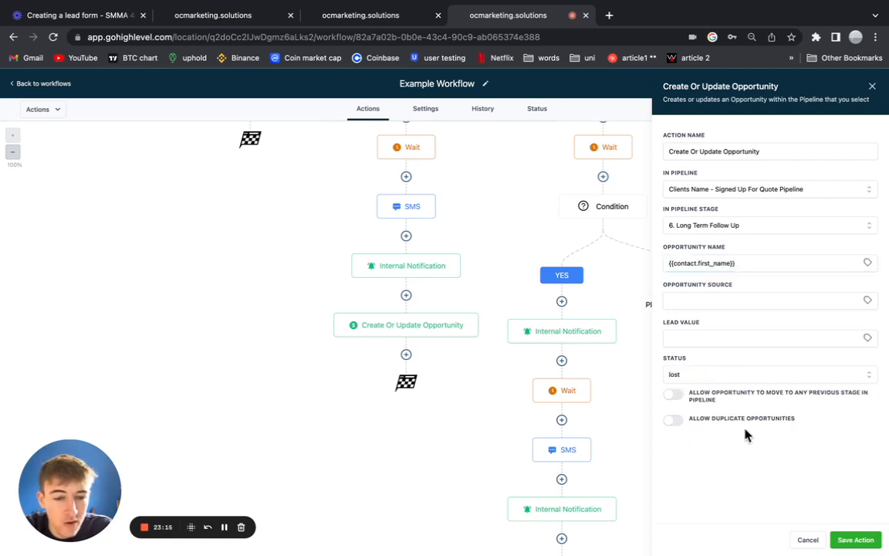
click(855, 539)
scroll(646, 261, down, 2)
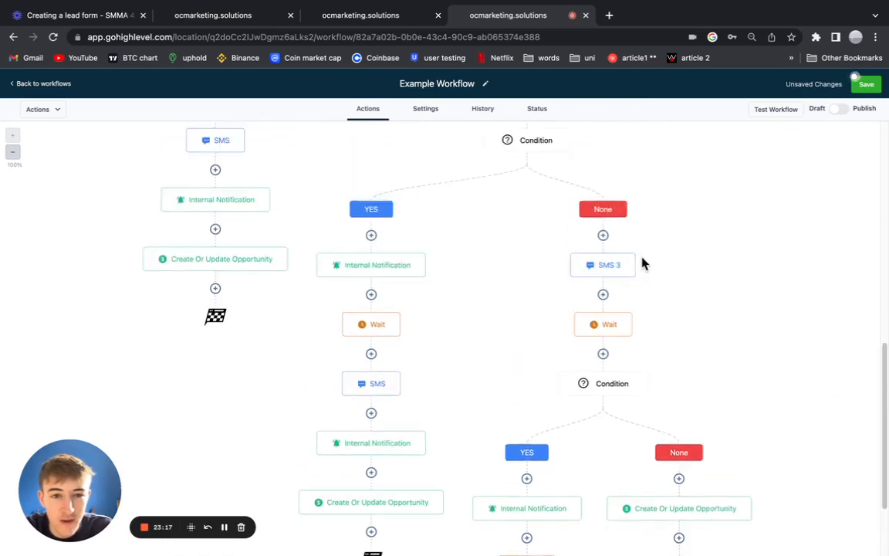
Review the nested branches and the lost-status opportunity step, then save Example Workflow.
scroll(610, 228, up, 1)
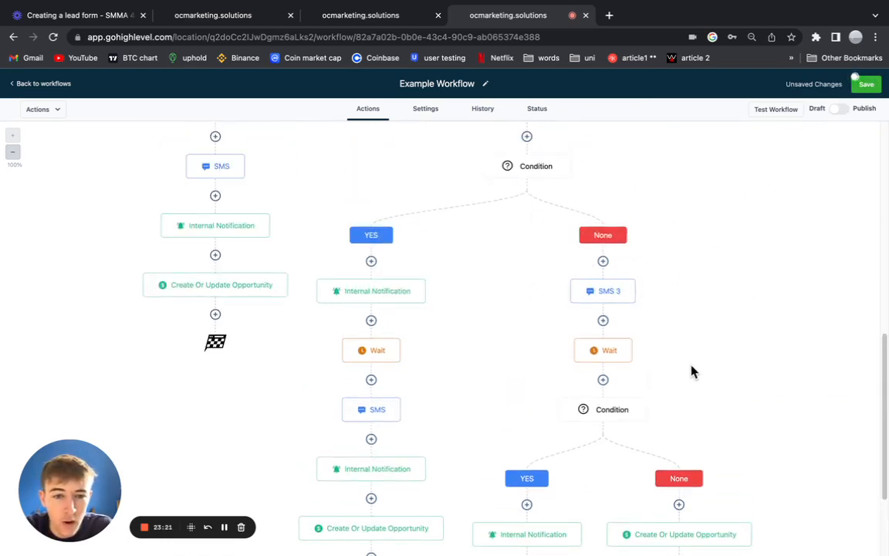
scroll(694, 367, down, 3)
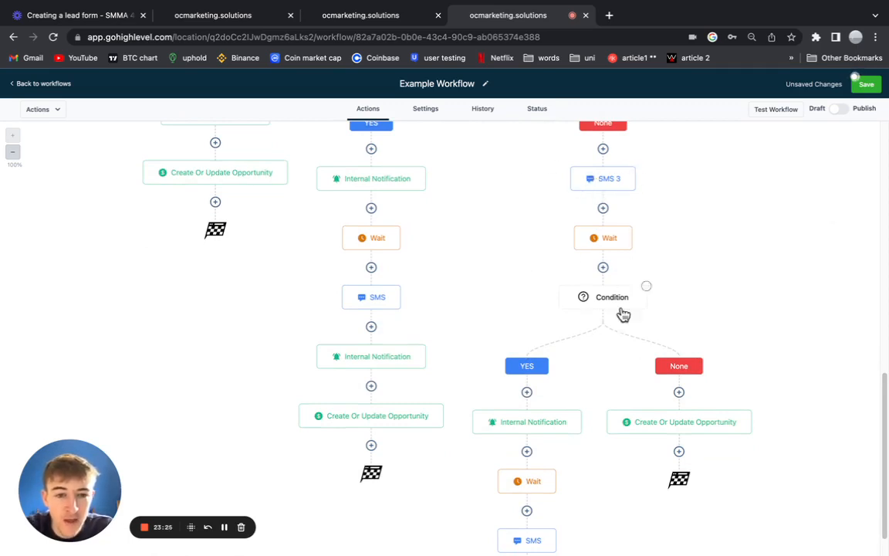
scroll(627, 401, down, 2)
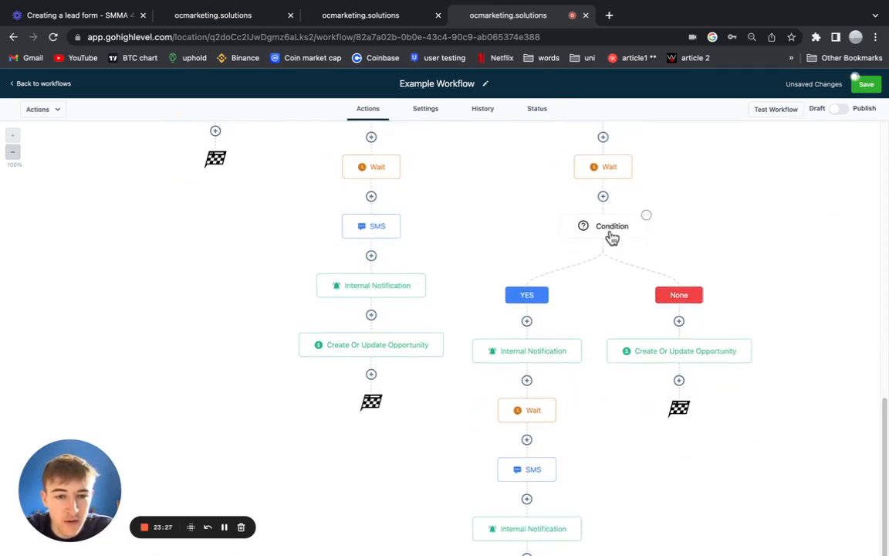
scroll(520, 440, down, 3)
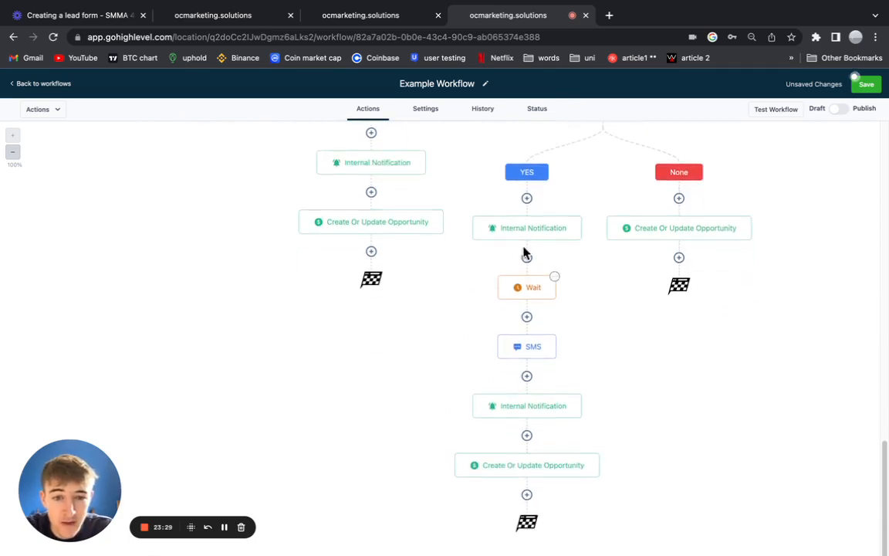
scroll(406, 224, up, 4)
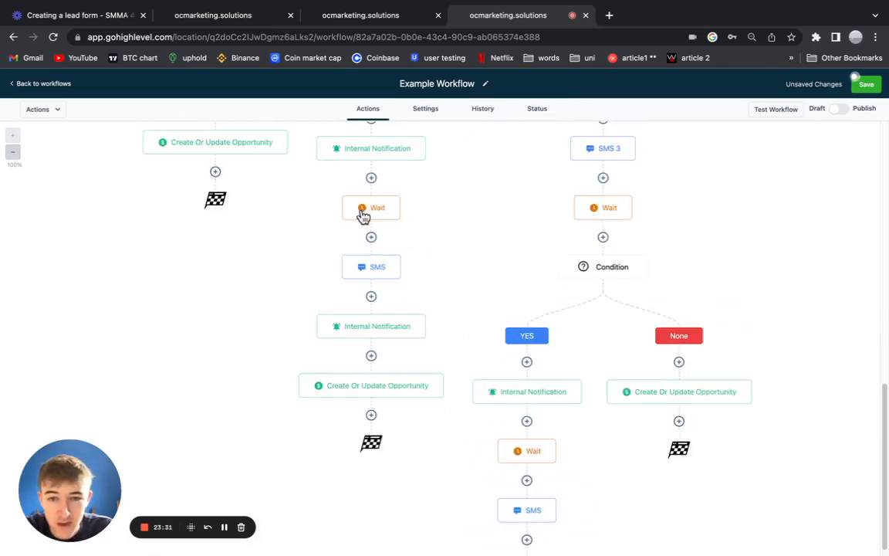
scroll(379, 243, up, 1)
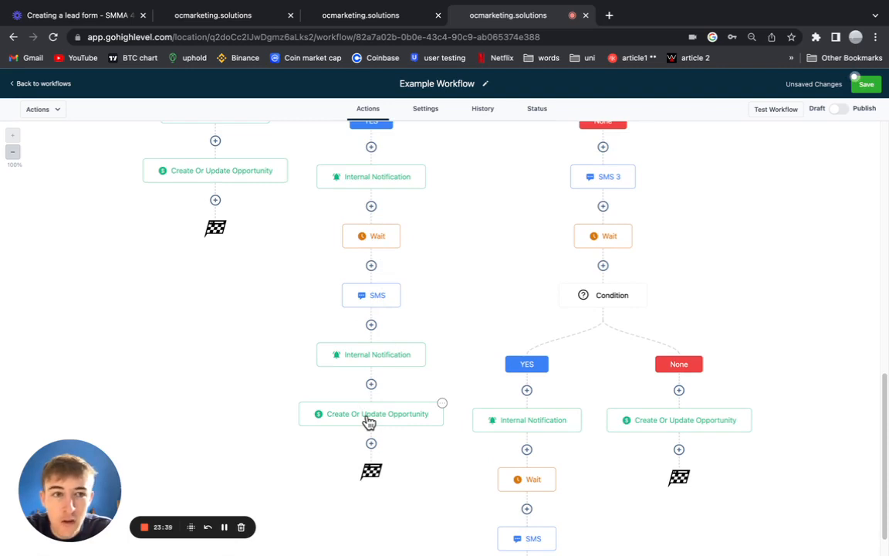
scroll(550, 391, down, 3)
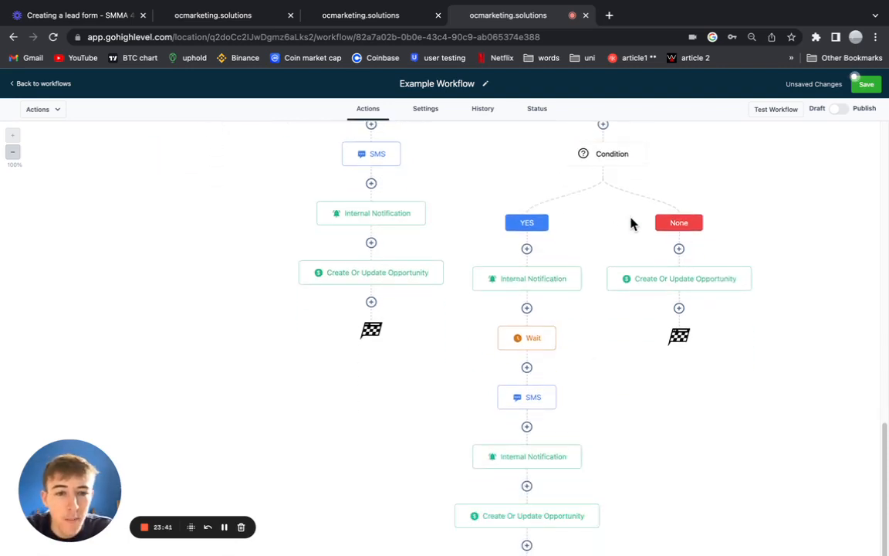
click(670, 279)
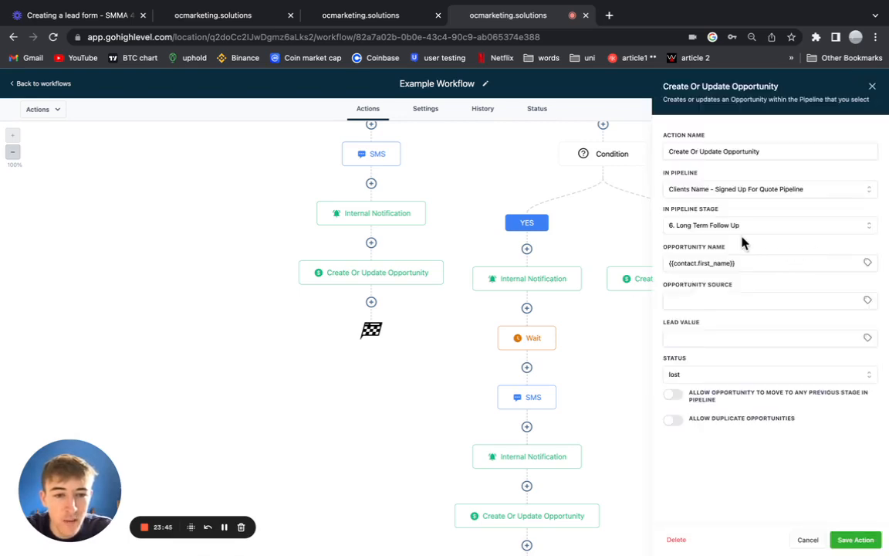
click(871, 88)
click(867, 86)
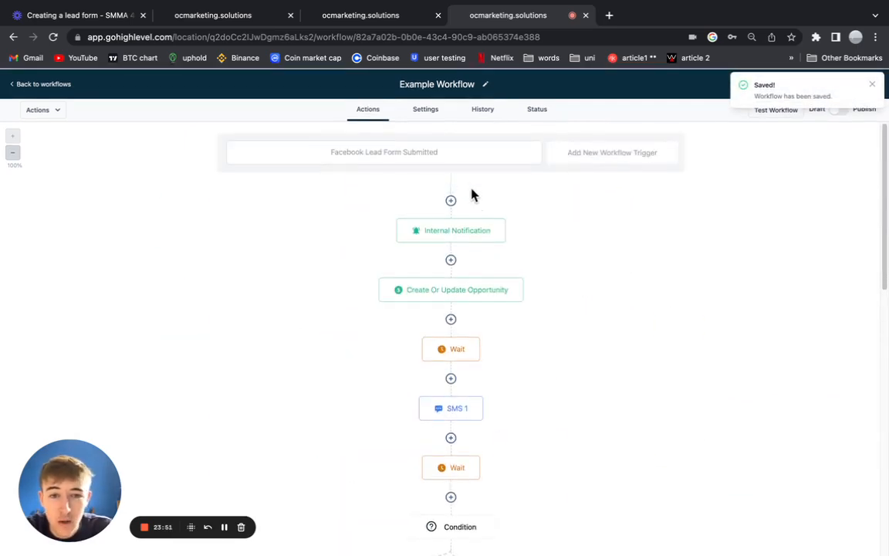
click(872, 84)
click(381, 154)
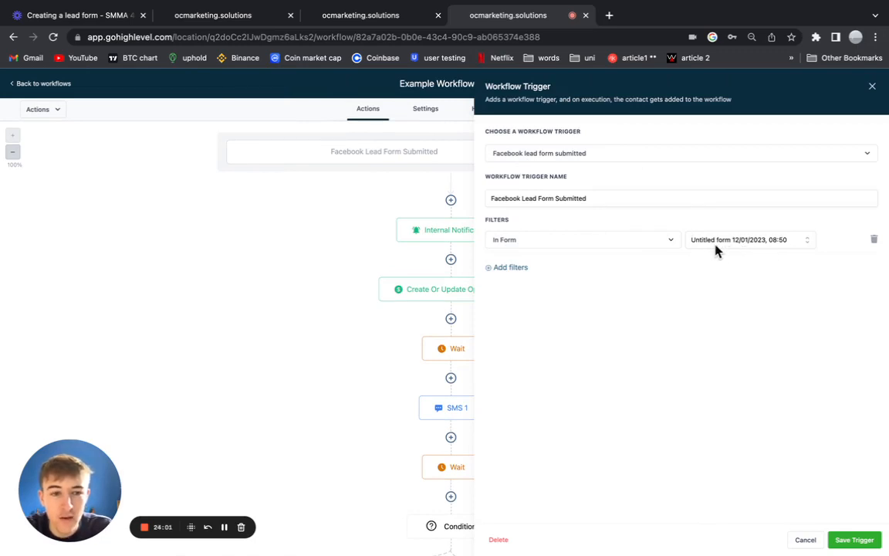
click(872, 86)
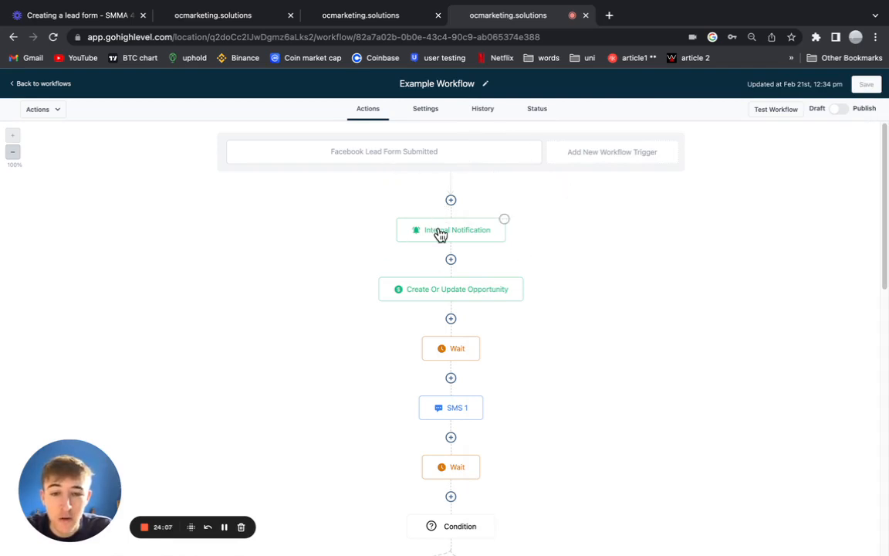
scroll(472, 308, down, 1)
scroll(469, 315, down, 11)
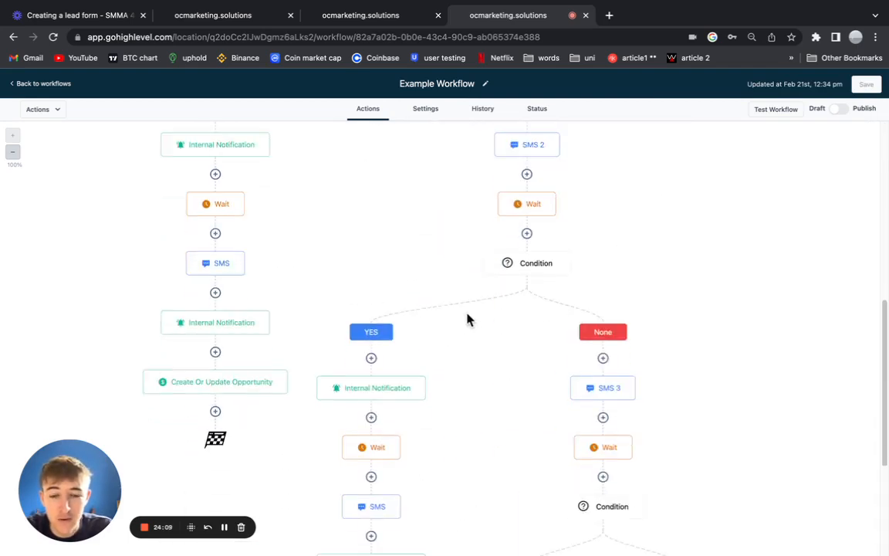
scroll(494, 263, up, 12)
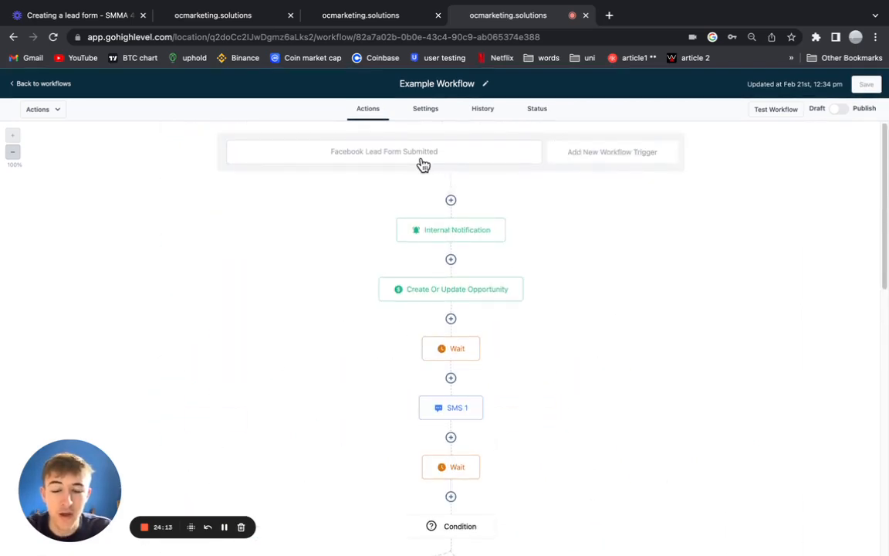
click(772, 112)
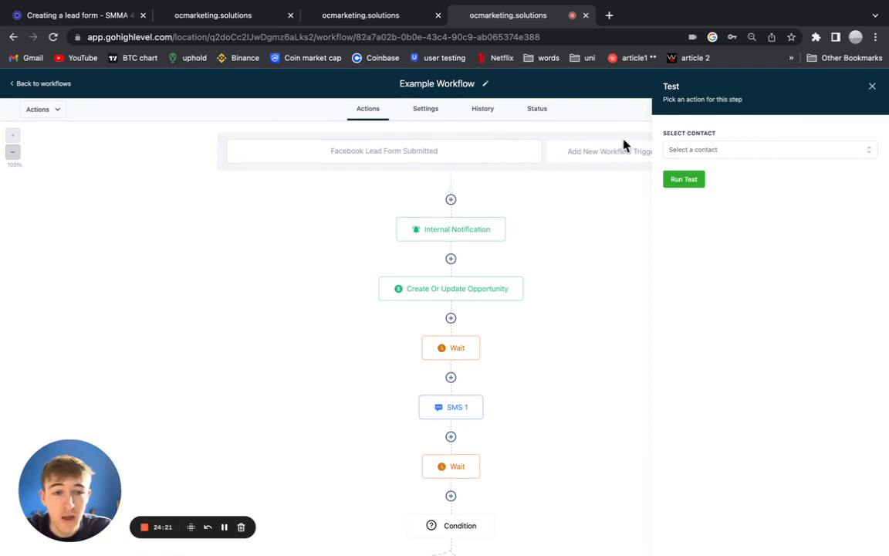
click(871, 86)
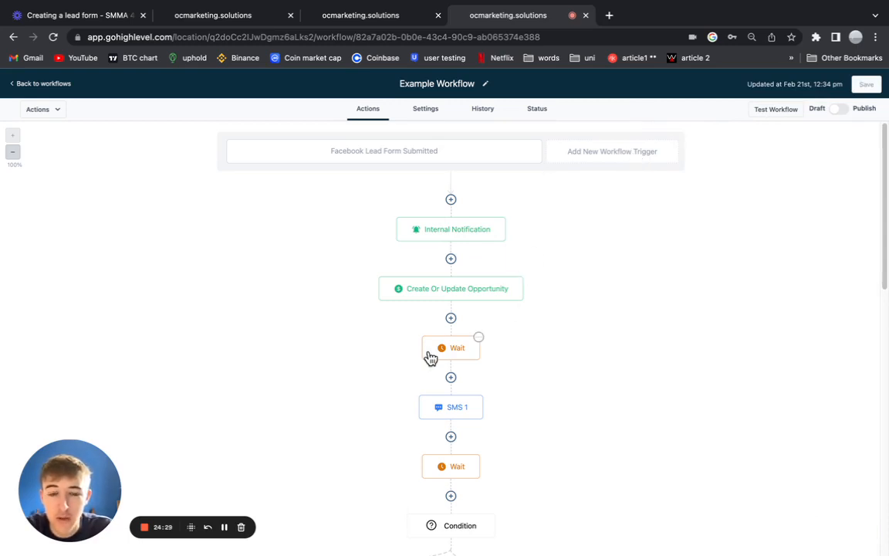
scroll(429, 359, down, 3)
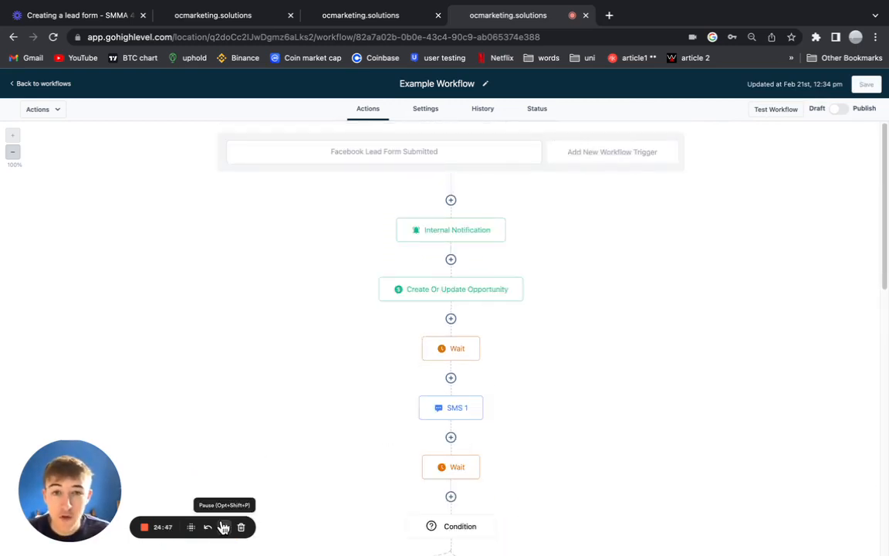